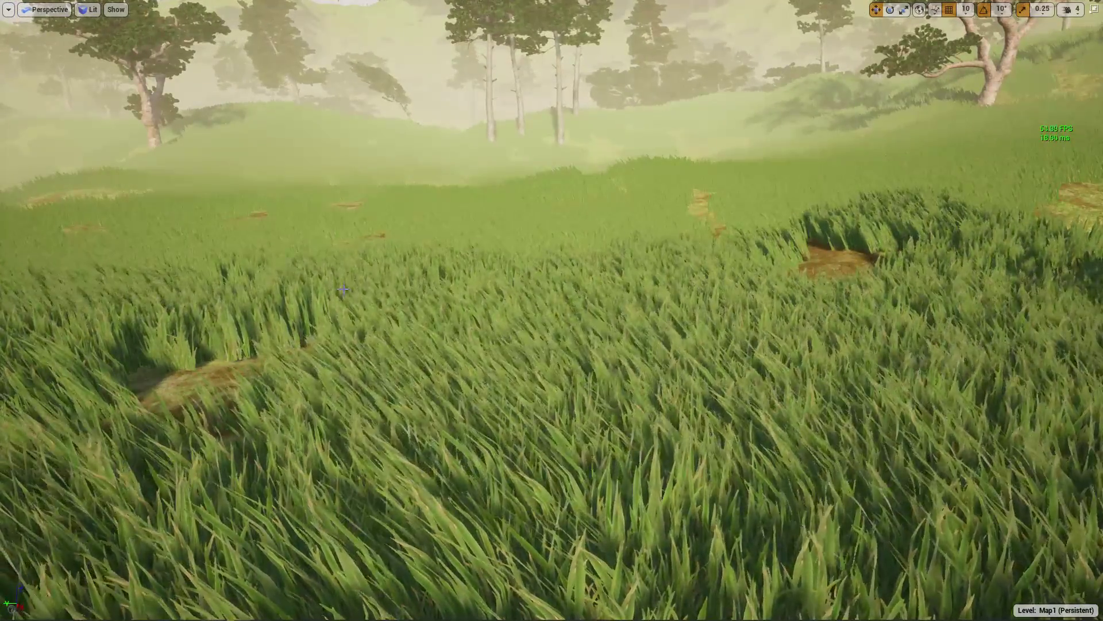
Play-test the level, run the character through the grass field to examine the grass up close and far away, and stop the session
right_drag(404, 313, 347, 318)
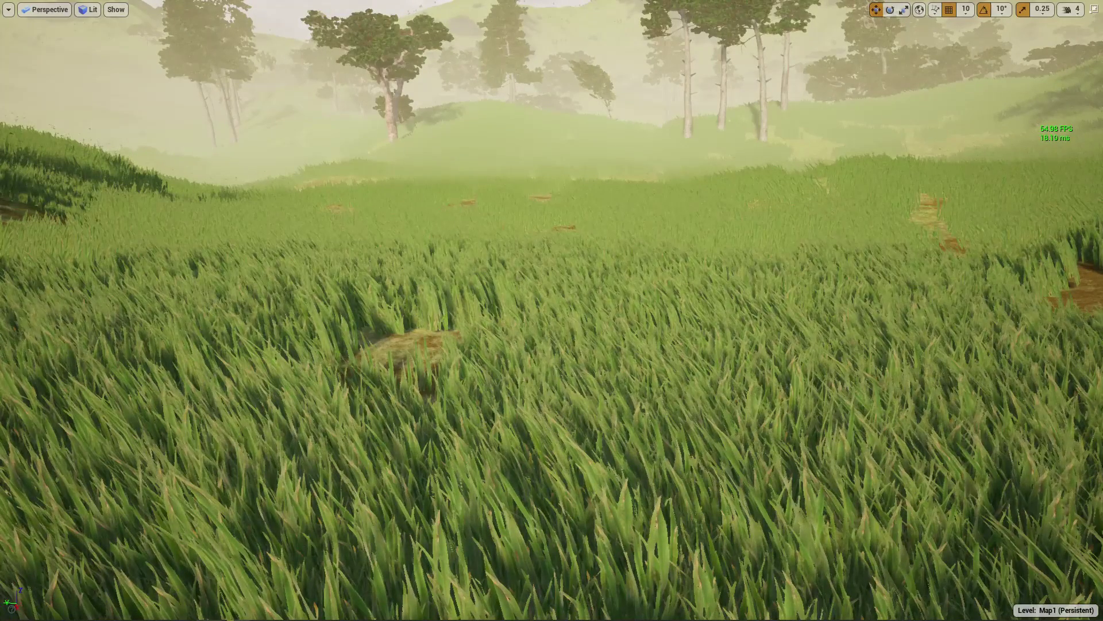
key(alt+p)
click(551, 310)
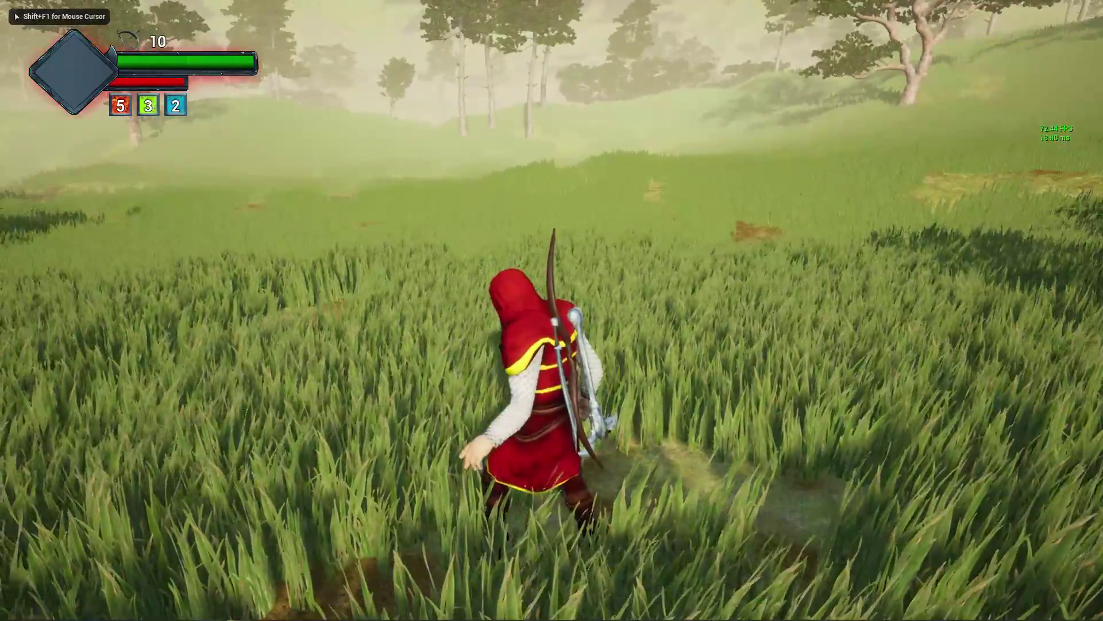
key(w)
key(w)
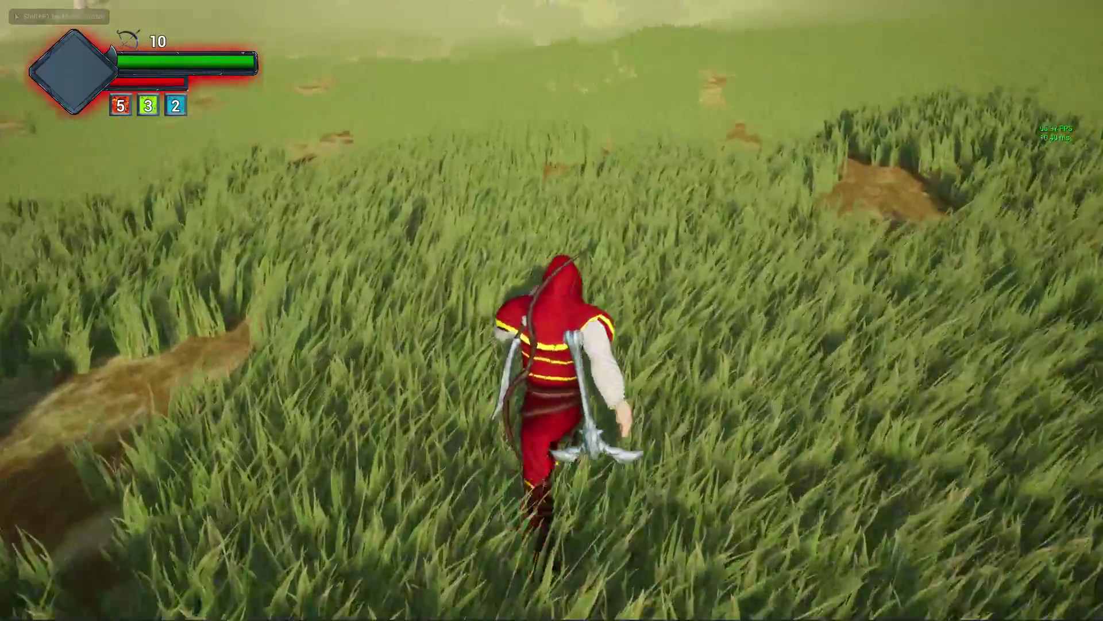
key(w)
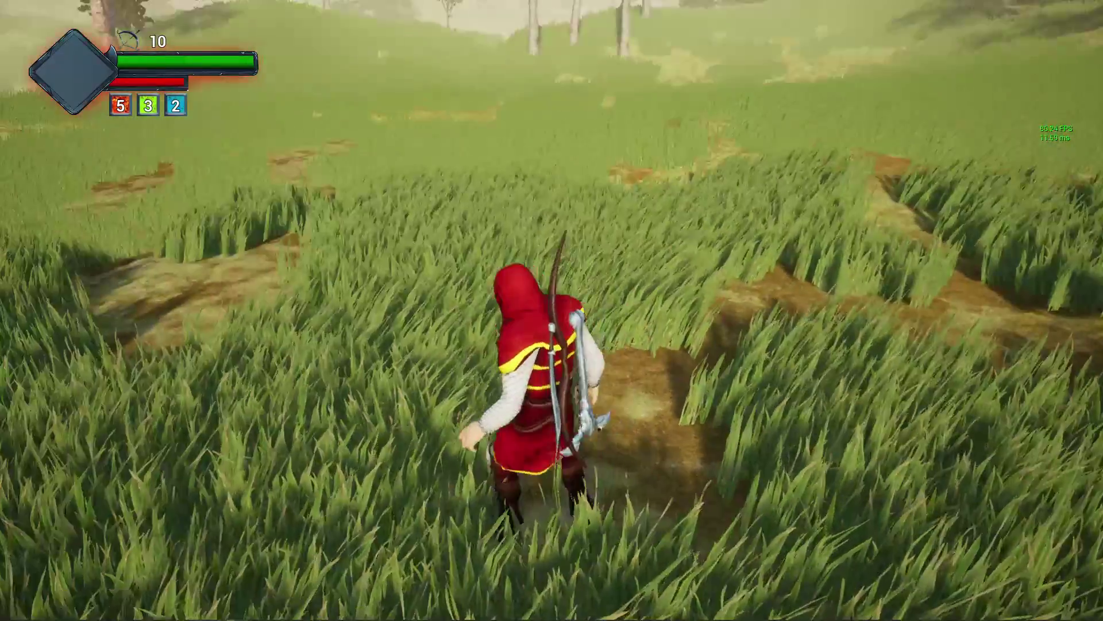
key(w)
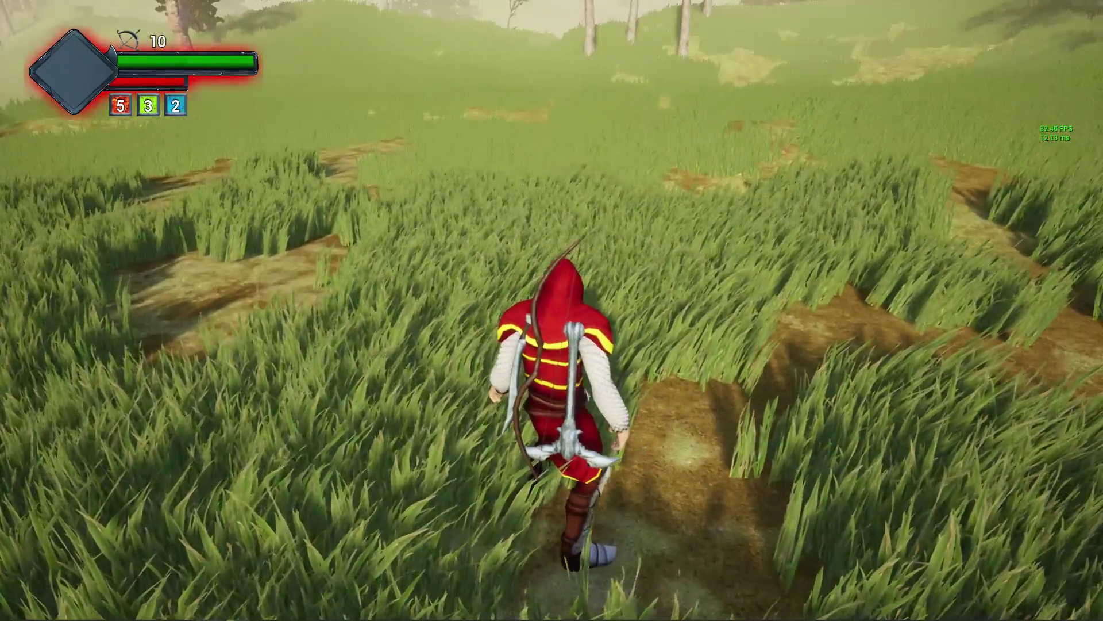
key(w)
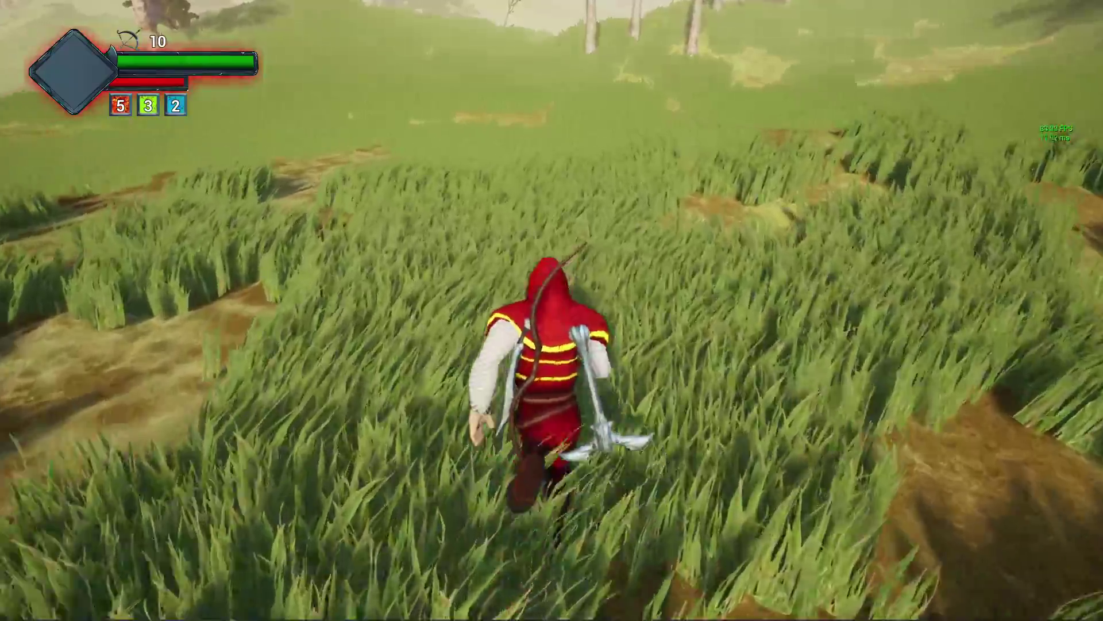
key(w)
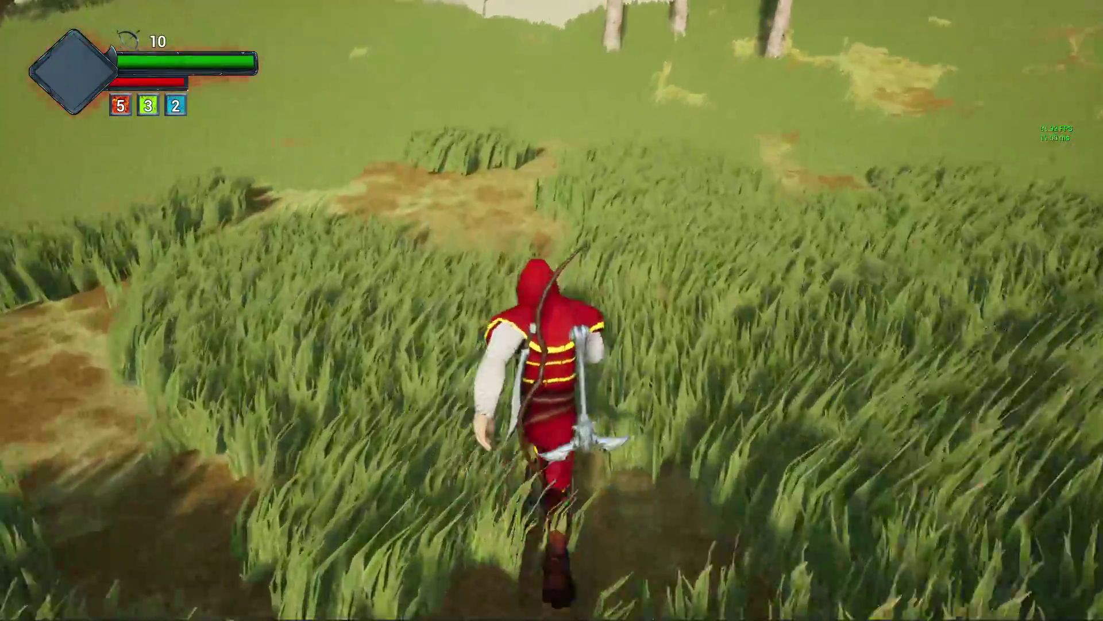
key(w)
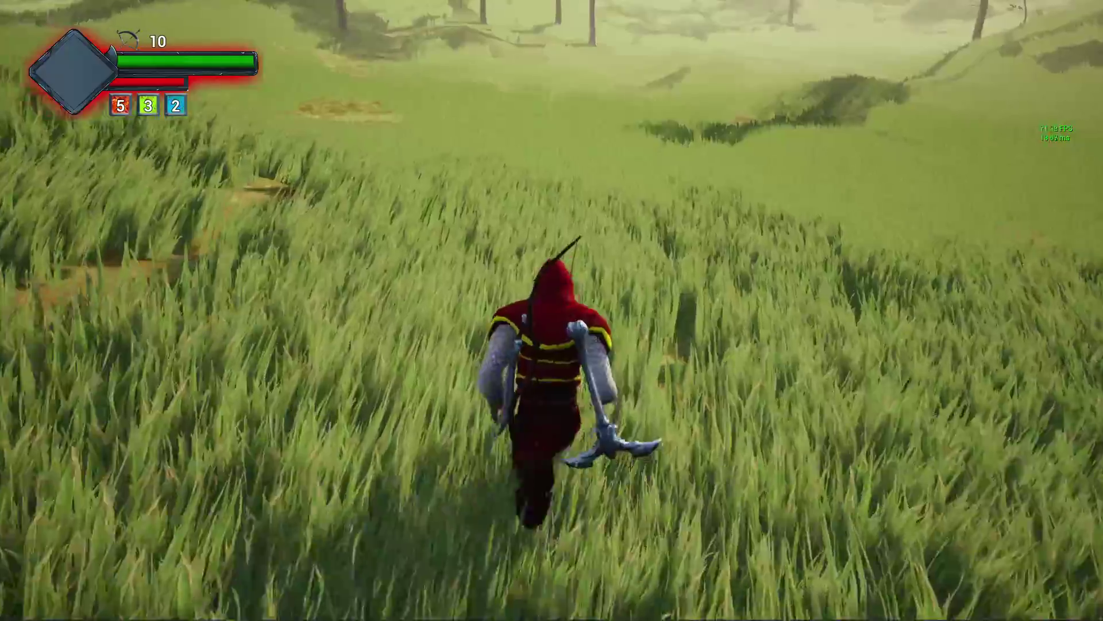
key(w)
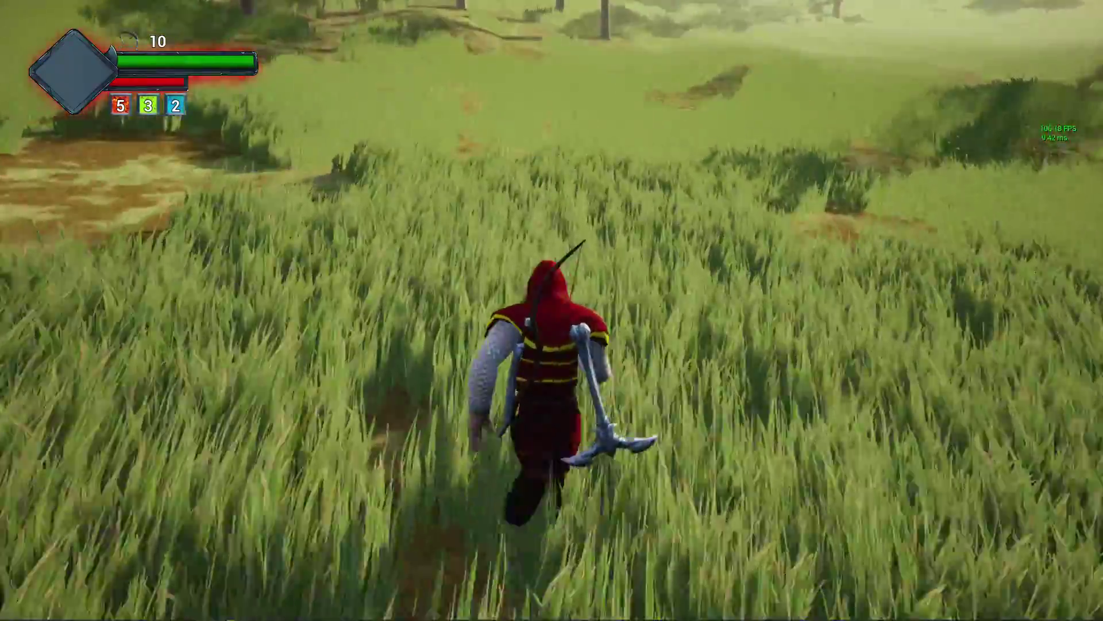
key(w)
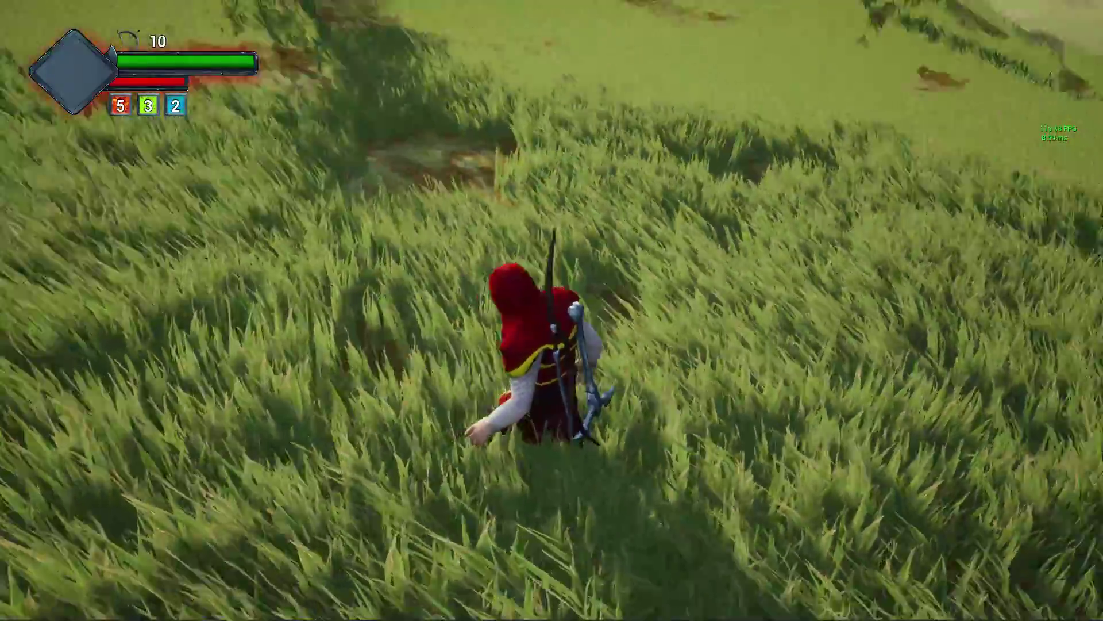
key(w)
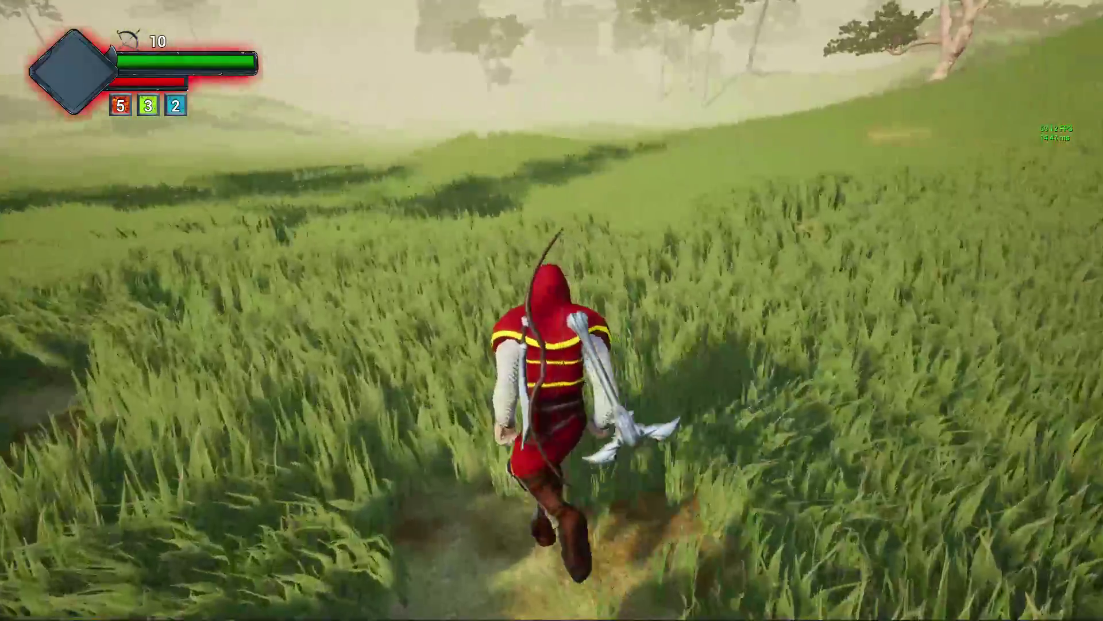
key(Escape)
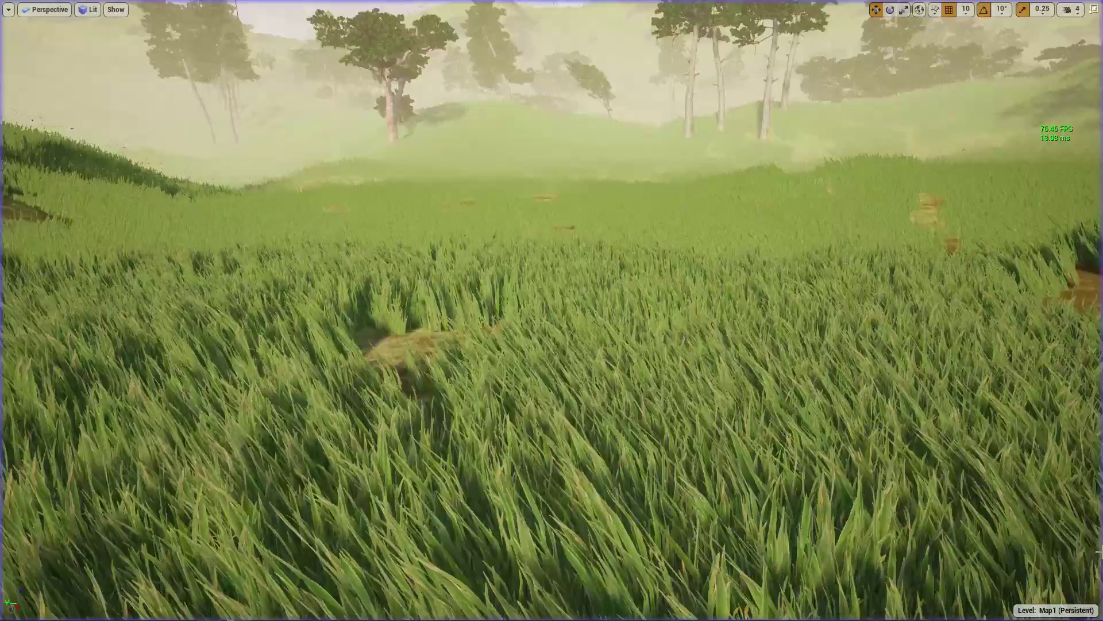
Switch the Map1 viewport to the Mesh LODs level-of-detail coloration mode with the grass field in view
key(w)
right_drag(1004, 552, 747, 520)
right_drag(765, 464, 770, 463)
key(F11)
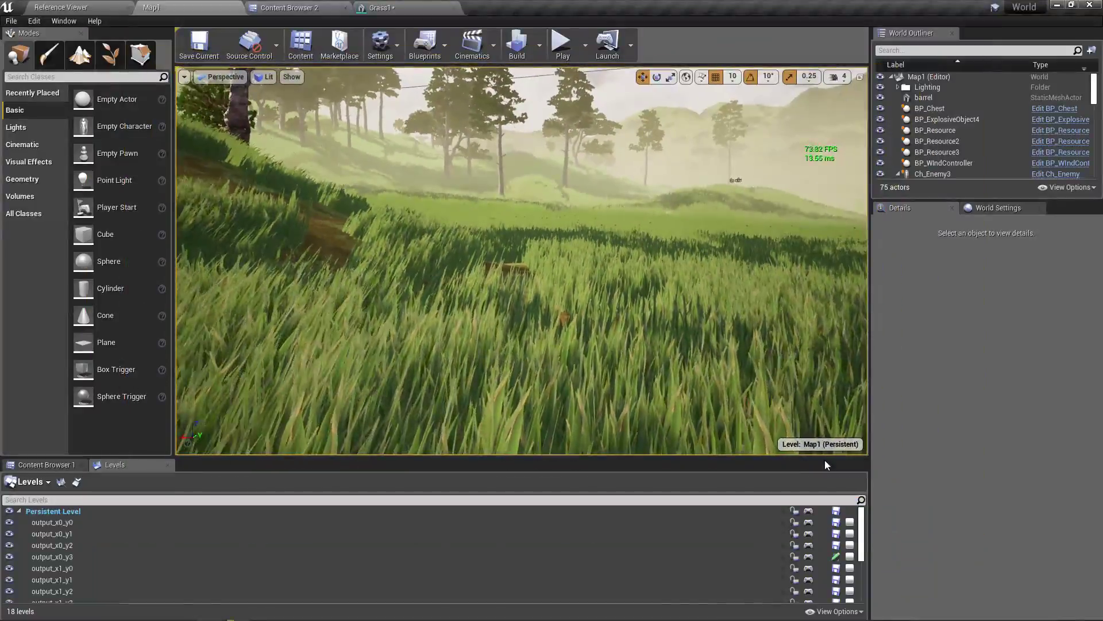
mouse_move(630, 270)
right_down()
mouse_move(611, 265)
mouse_move(718, 281)
mouse_move(615, 279)
right_up()
key(F11)
key(w)
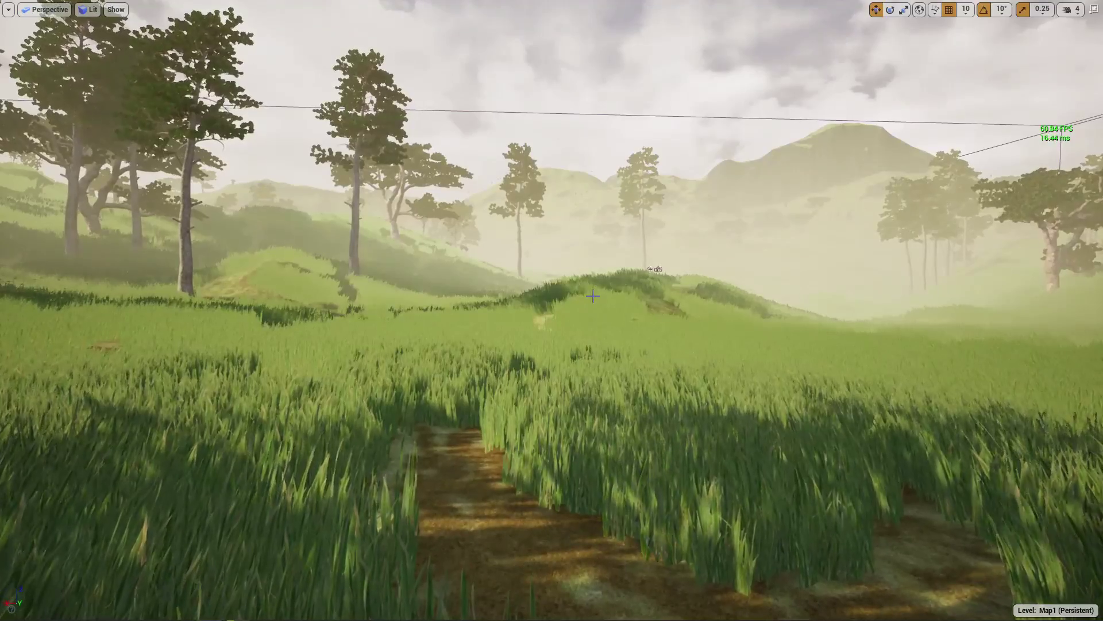
click(116, 9)
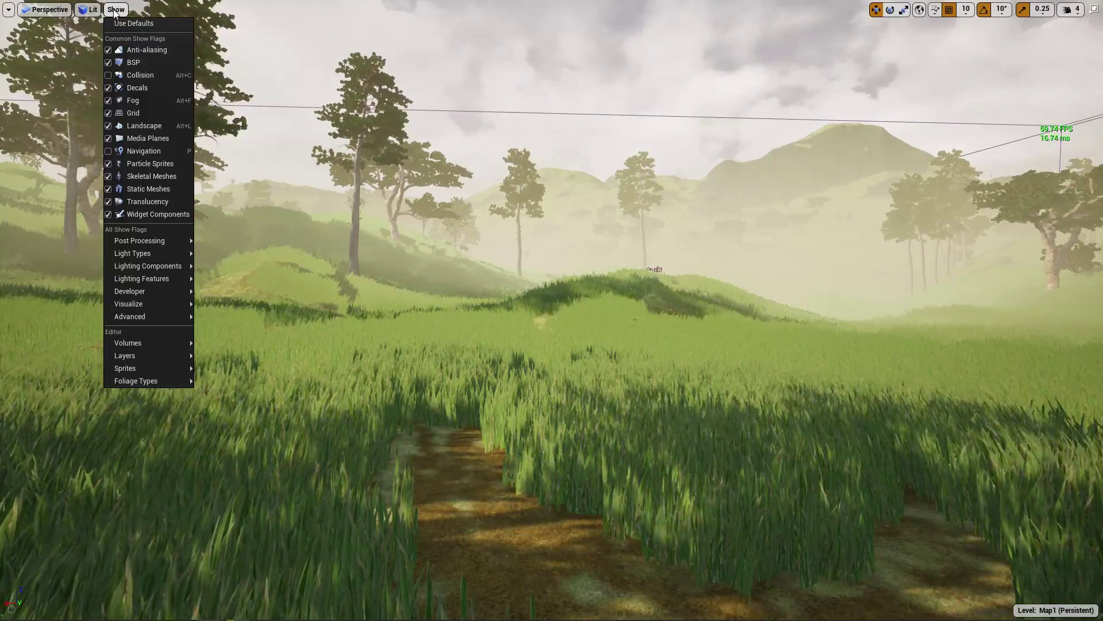
click(63, 8)
click(89, 9)
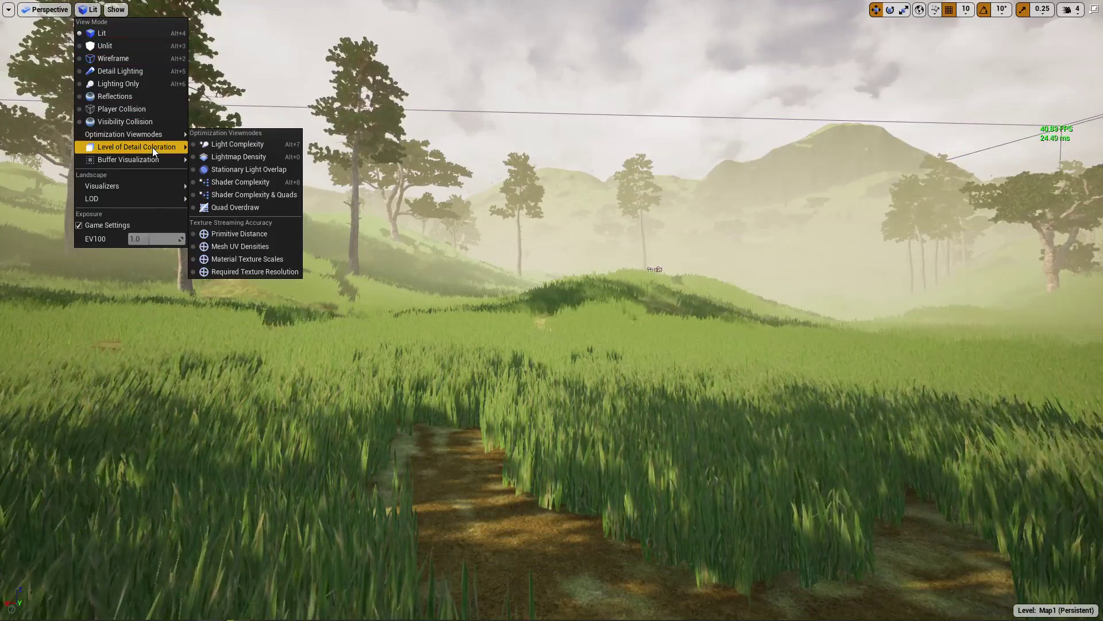
mouse_move(150, 147)
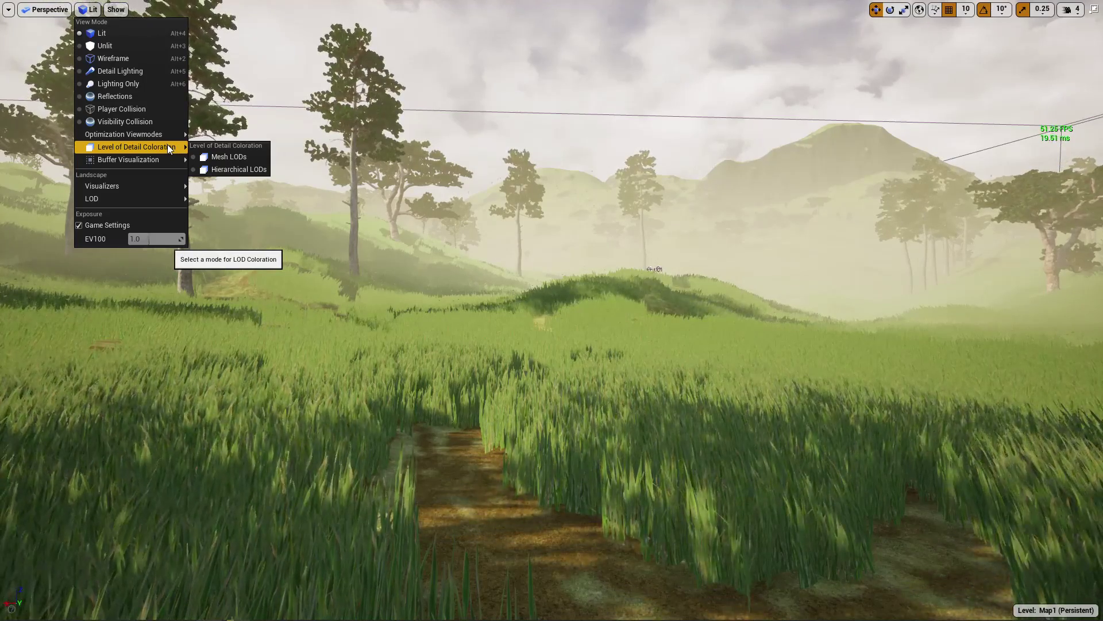
click(234, 159)
Examine how the LOD colours of the grass and trees change with distance, and leave the full-screen viewport
right_drag(527, 298, 549, 339)
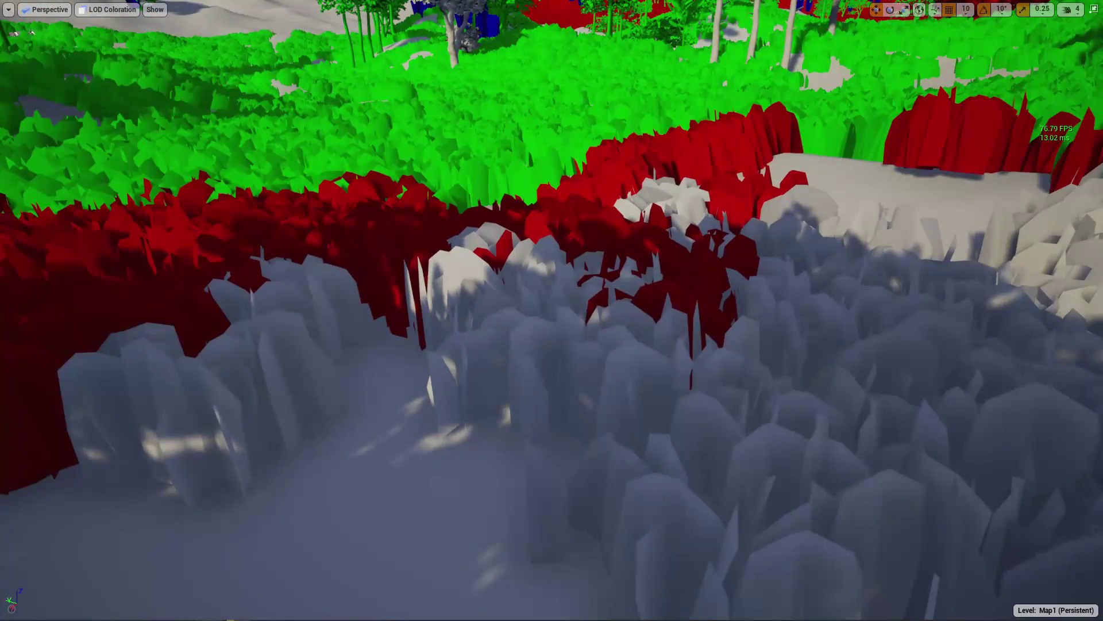
right_drag(494, 375, 402, 350)
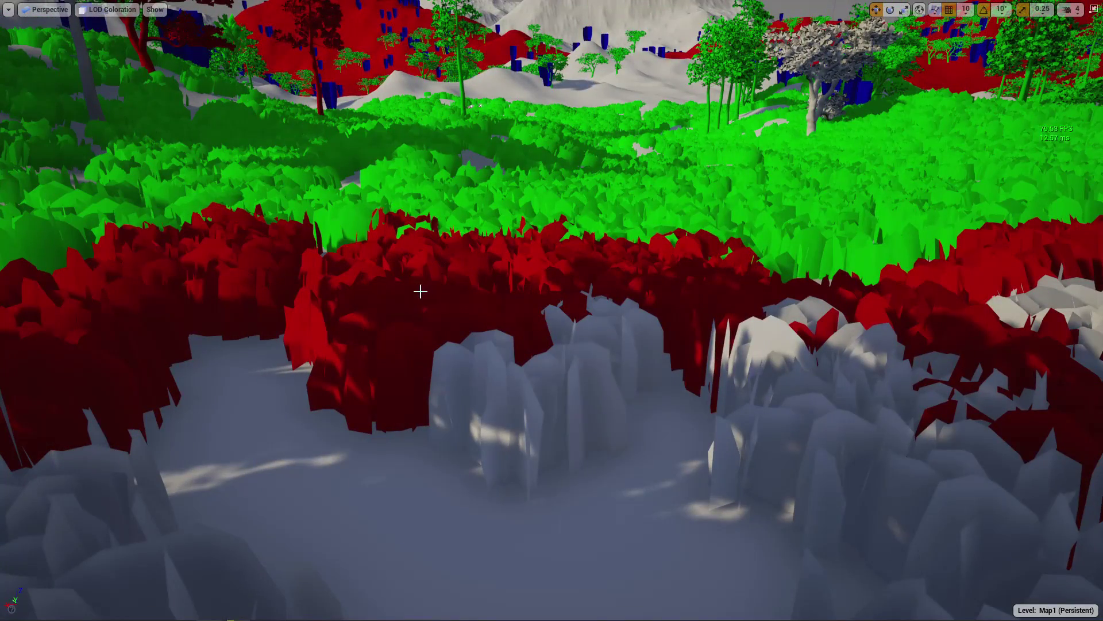
right_drag(420, 291, 420, 279)
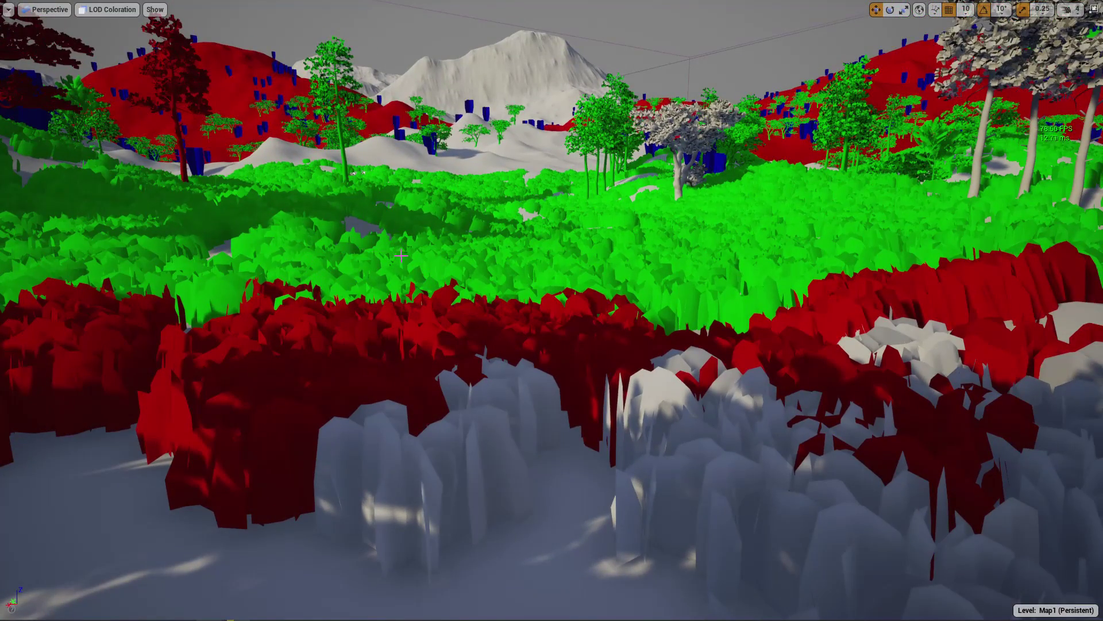
right_drag(405, 252, 407, 236)
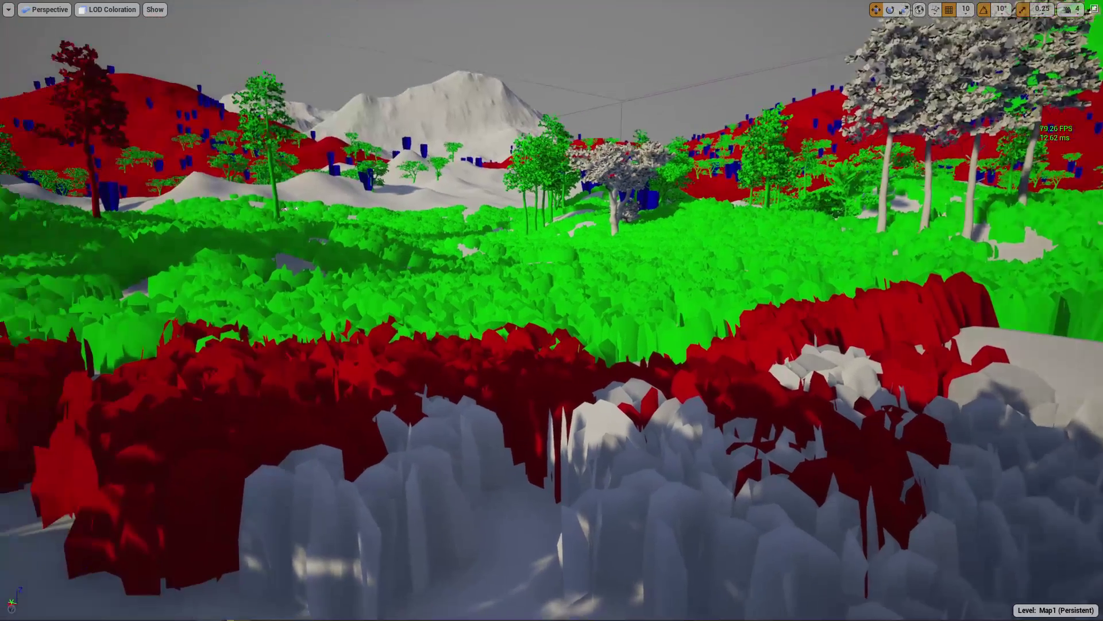
key(F11)
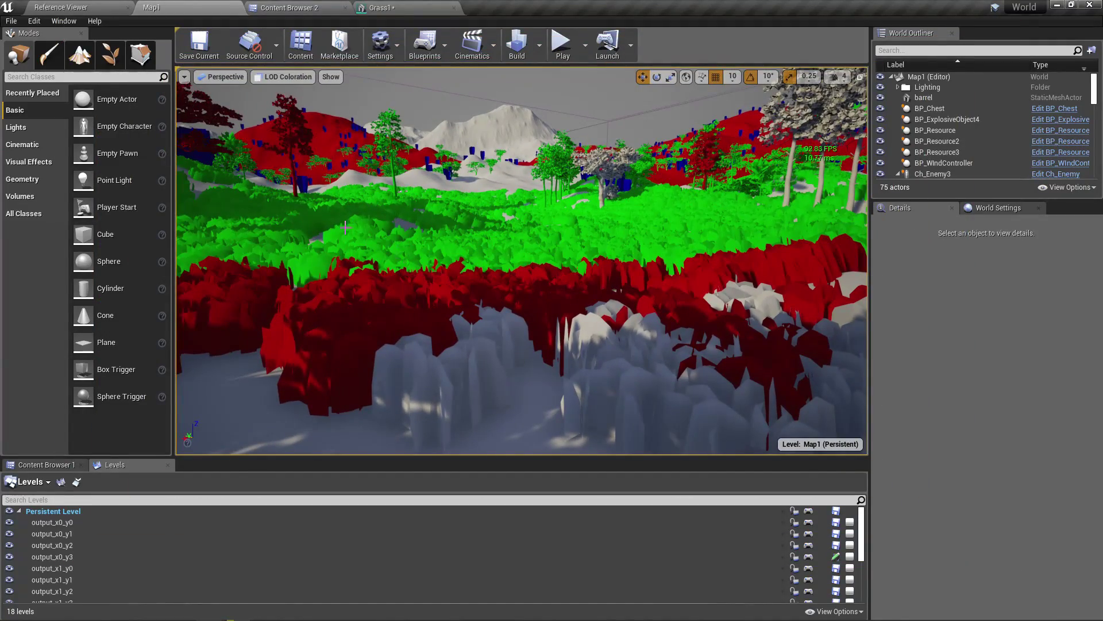
Bring up the Grass1 mesh and review its LOD settings, including the number of LODs and the LOD 0 section
click(391, 8)
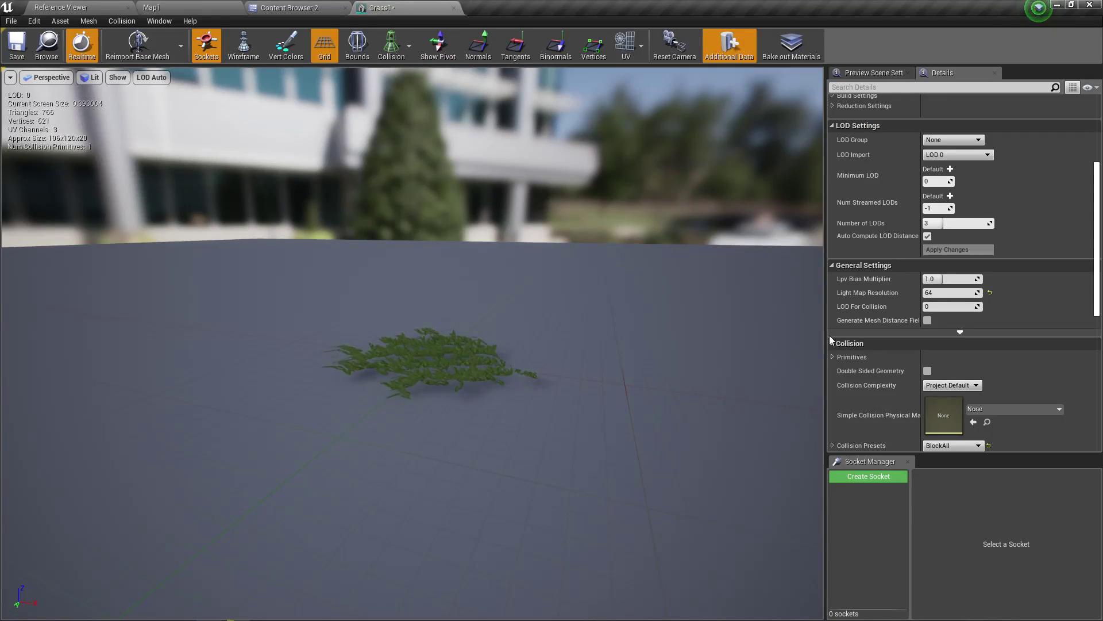
scroll(885, 293, up, 2)
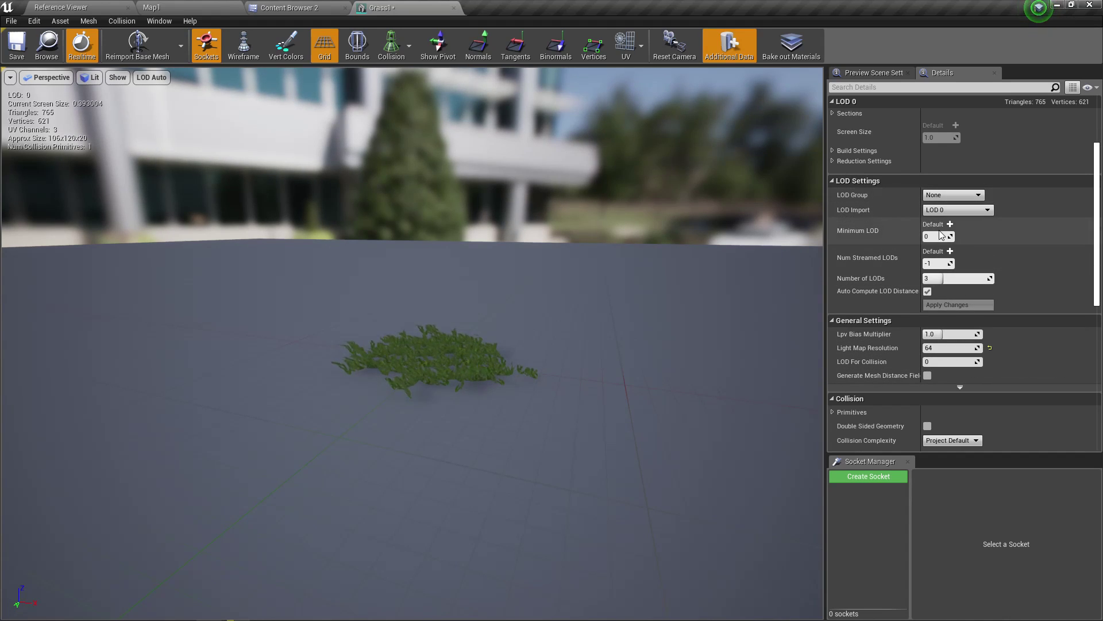
scroll(1016, 229, up, 3)
scroll(1016, 230, down, 1)
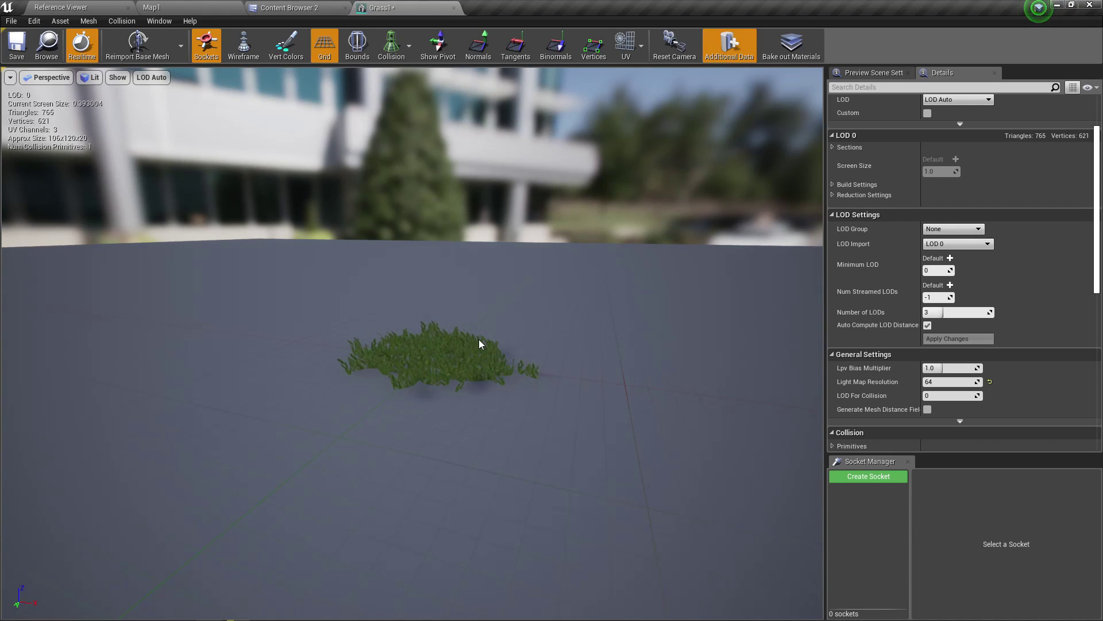
Return to the Map1 level and examine the LOD colour bands in the grass from a neighbouring spot
click(168, 7)
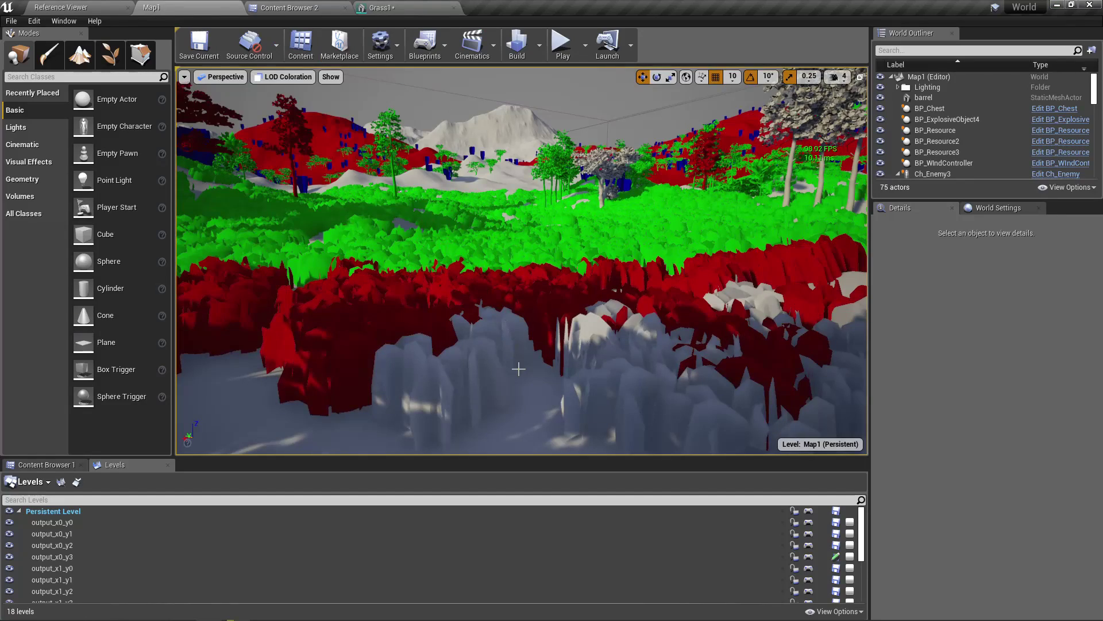
mouse_move(519, 369)
right_down()
mouse_move(467, 368)
mouse_move(520, 374)
right_up()
key(a)
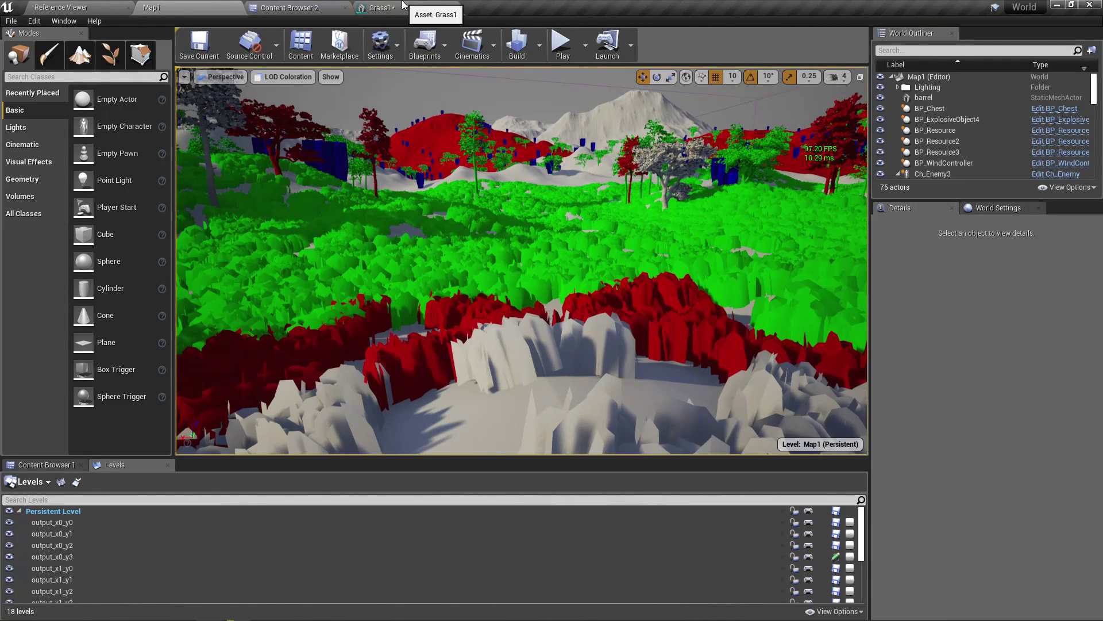
Inspect the Grass1 mesh at close range and from several angles in its mesh editor
click(379, 8)
scroll(564, 455, up, 5)
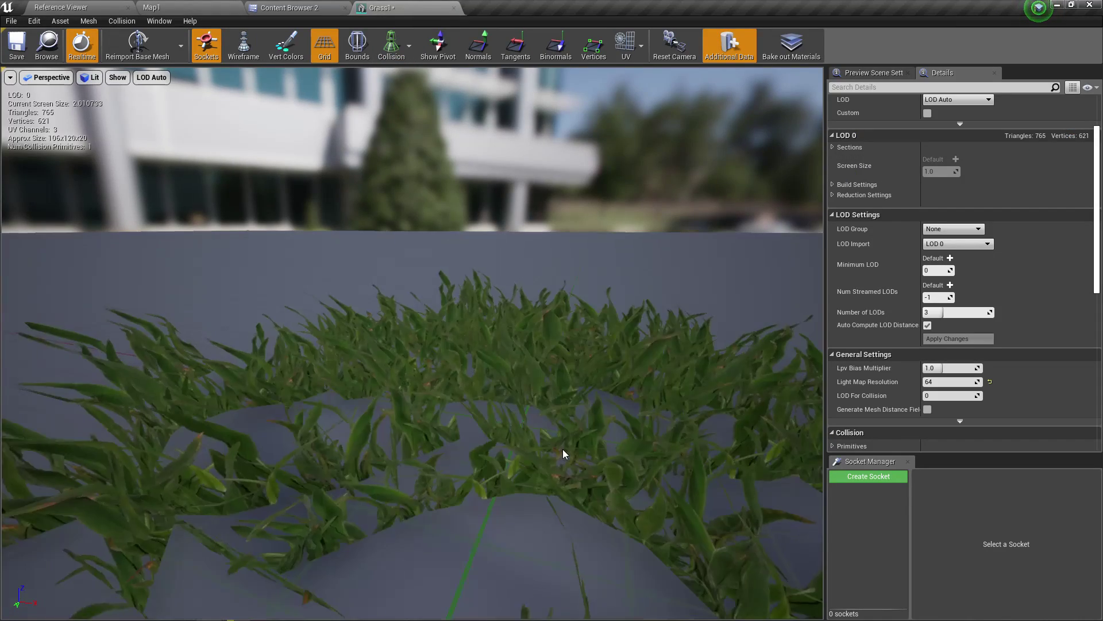
scroll(594, 434, down, 5)
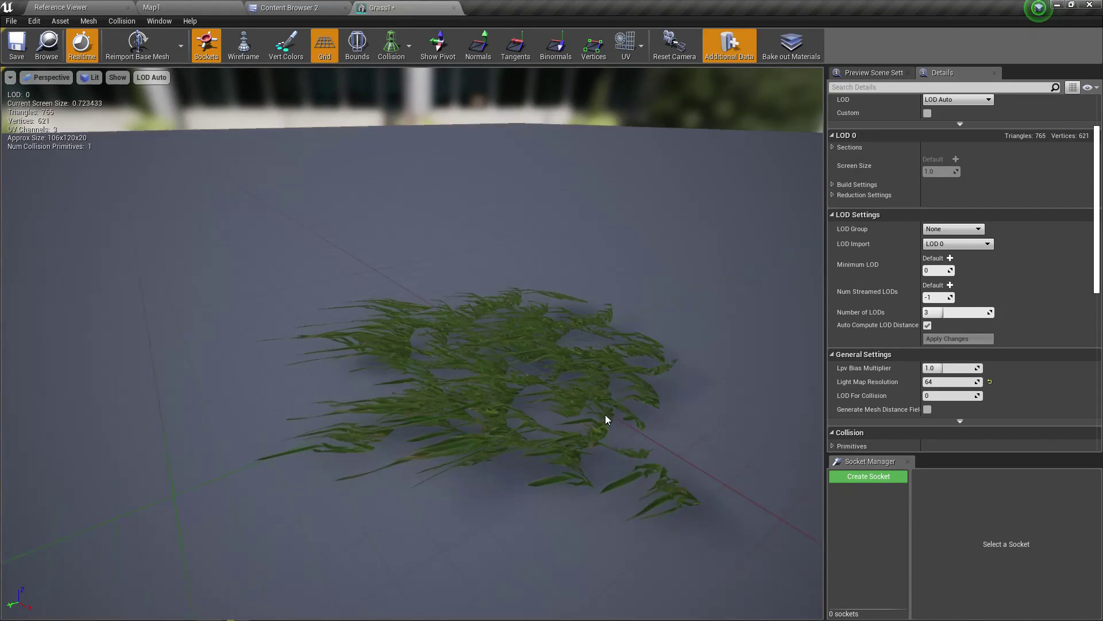
right_drag(591, 413, 236, 239)
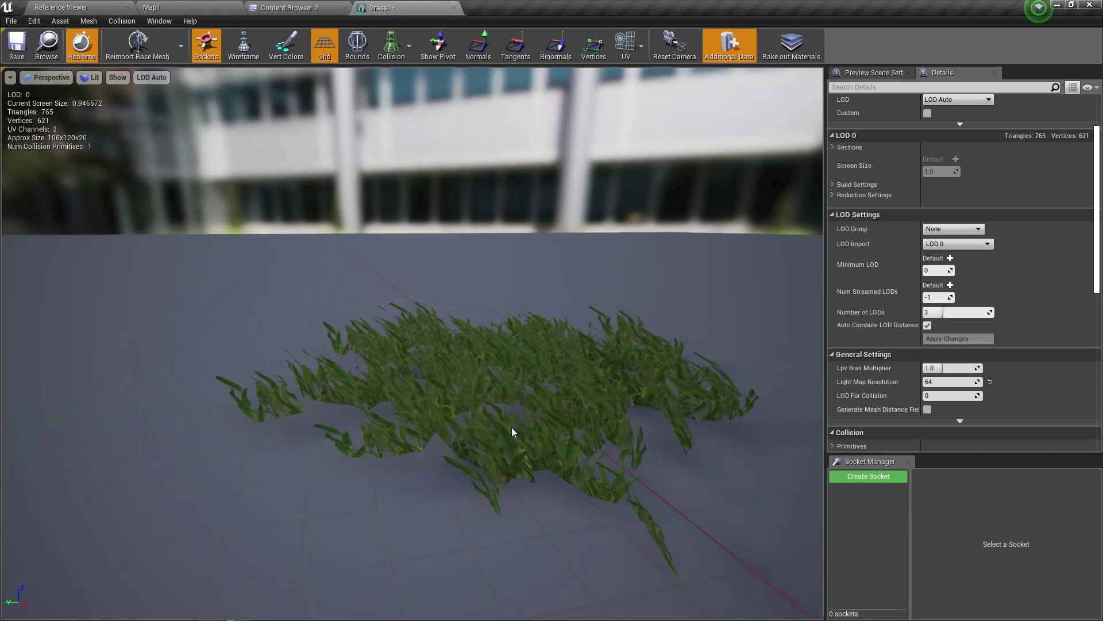
drag(512, 433, 513, 424)
right_drag(513, 424, 559, 431)
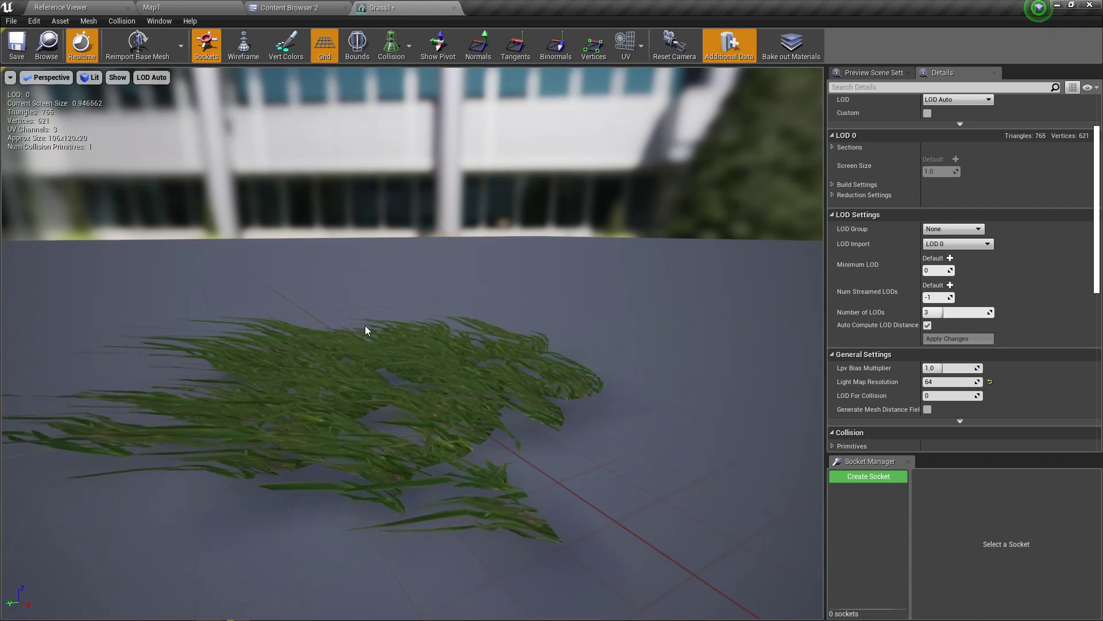
right_drag(367, 328, 369, 329)
drag(345, 322, 525, 380)
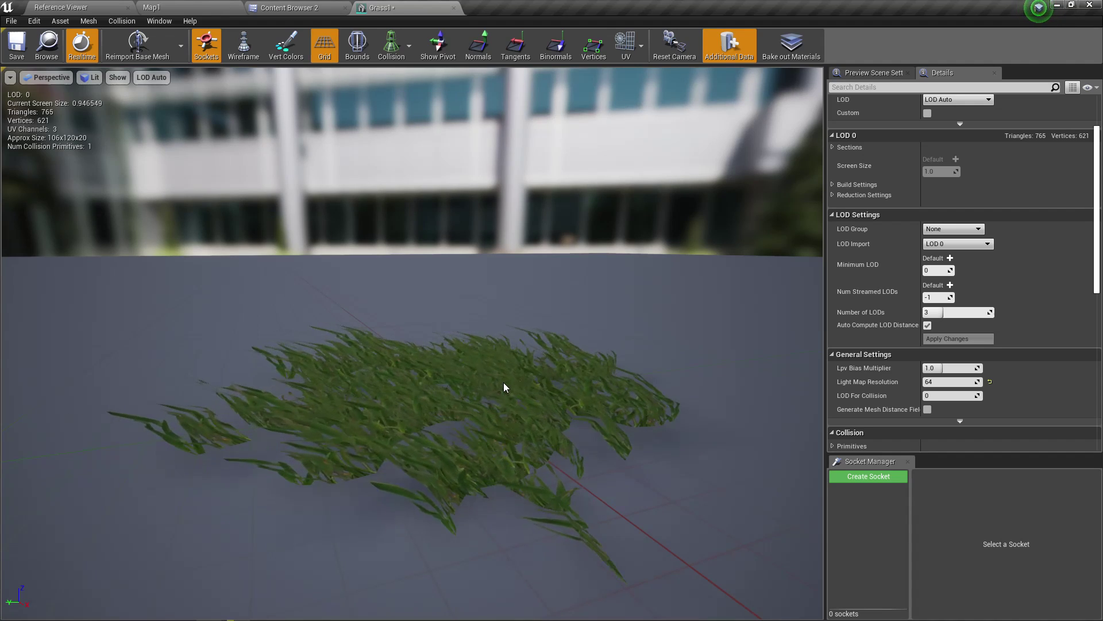
Compare Grass1's LOD level, triangle count and vertex count at increasing camera distances, and return to the Map1 level
scroll(502, 381, down, 3)
scroll(501, 382, down, 2)
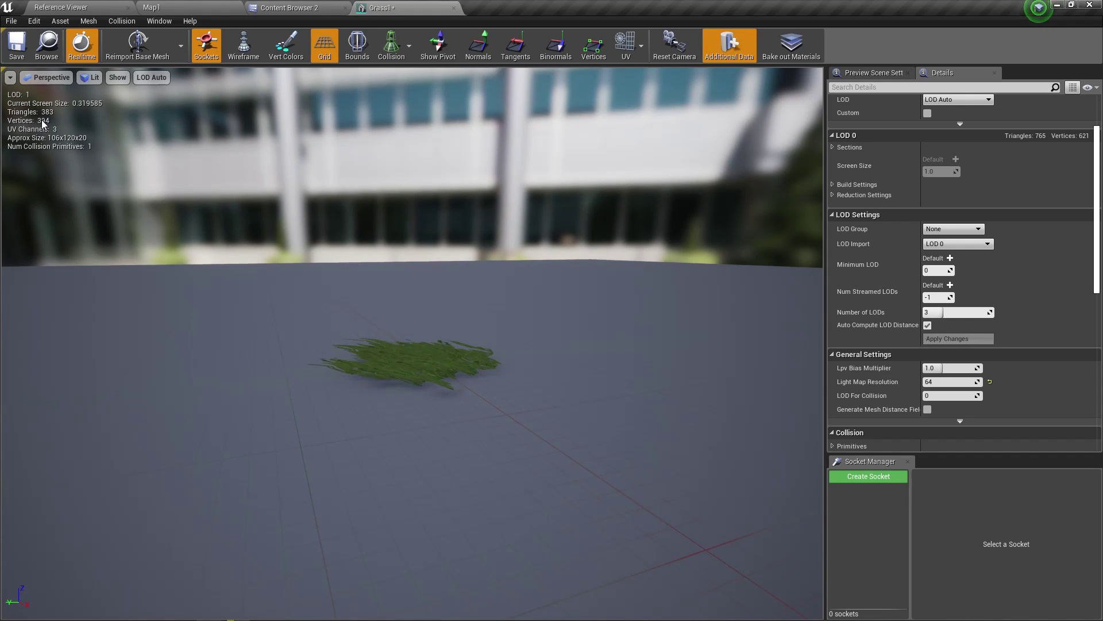
mouse_move(457, 306)
right_down()
mouse_move(445, 306)
mouse_move(462, 301)
right_up()
scroll(467, 310, down, 1)
scroll(468, 311, down, 5)
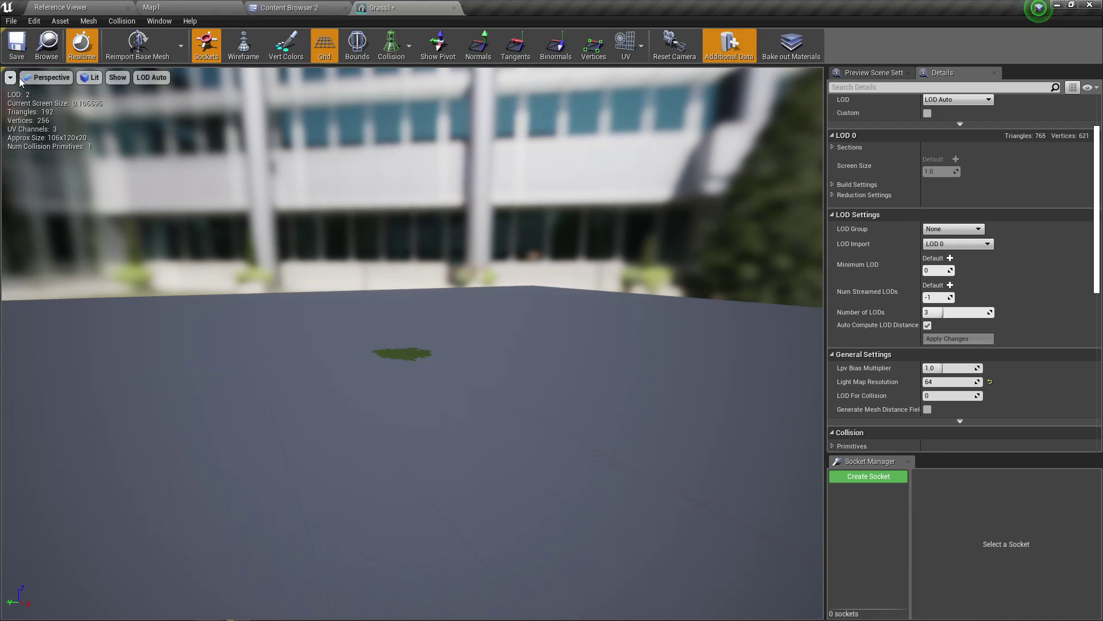
click(197, 5)
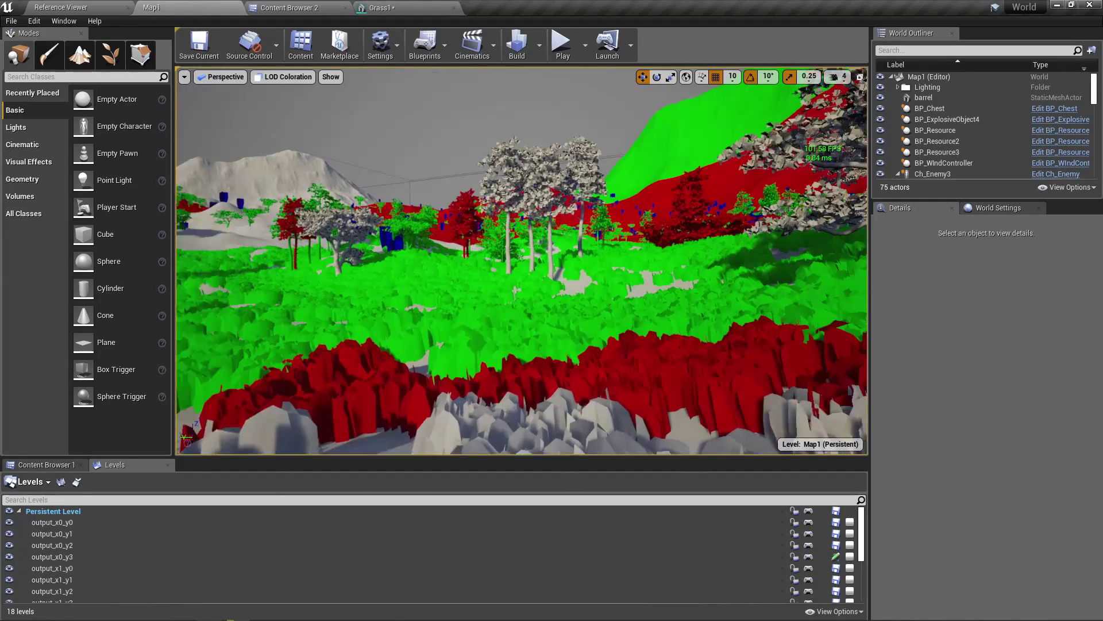
Examine the grass's LOD colour bands in Map1 in the full-screen viewport from several nearby camera positions
right_drag(419, 312, 405, 323)
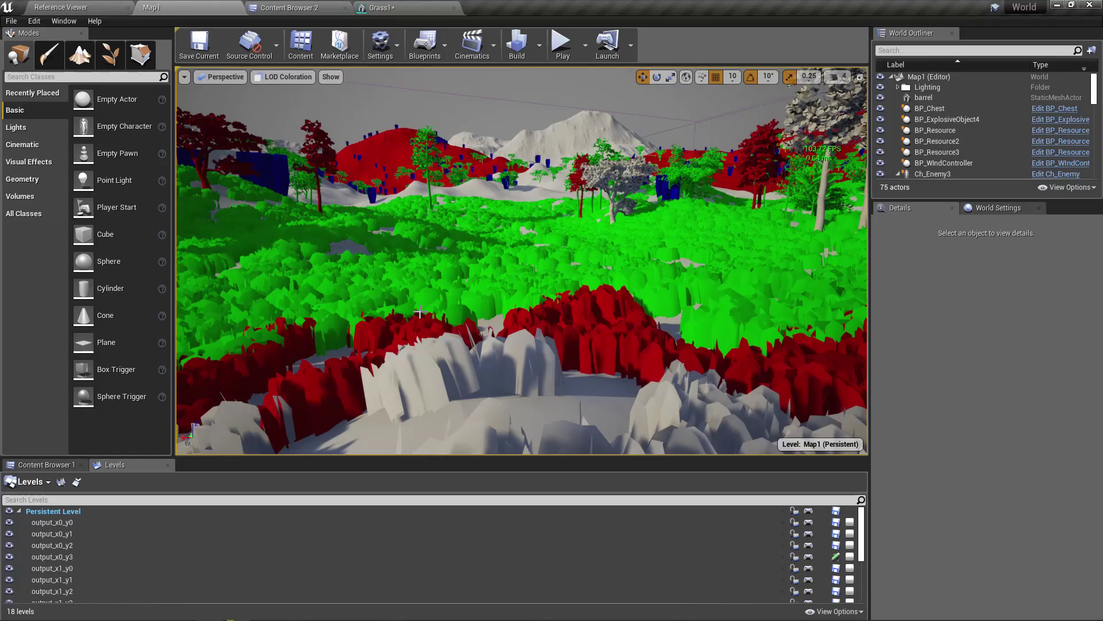
key(F11)
key(s)
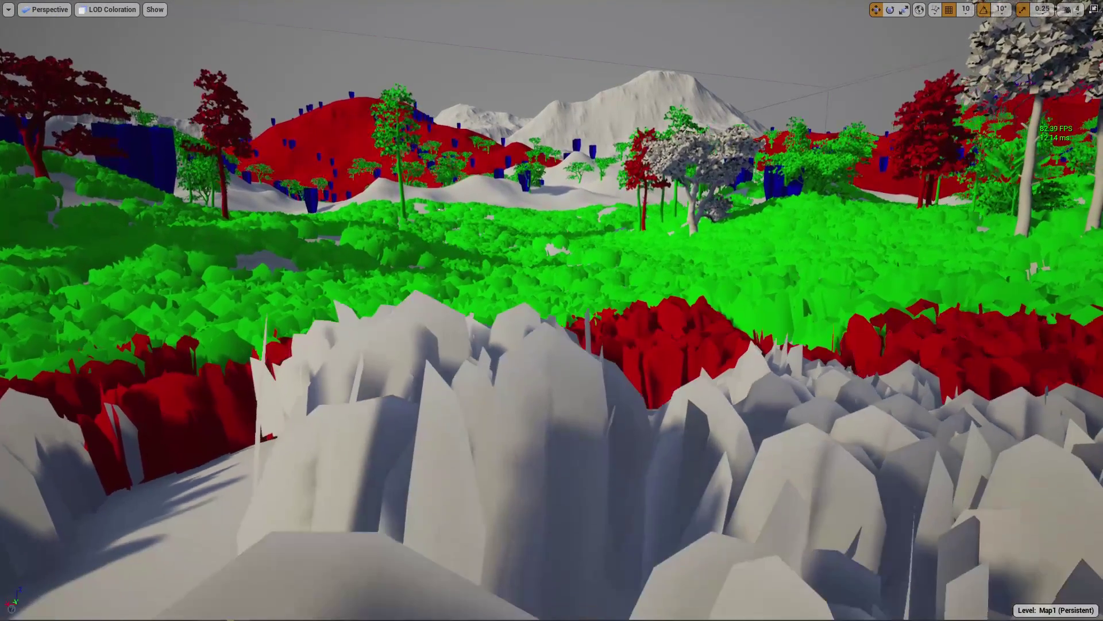
right_drag(405, 323, 450, 324)
key(w)
drag(552, 287, 551, 276)
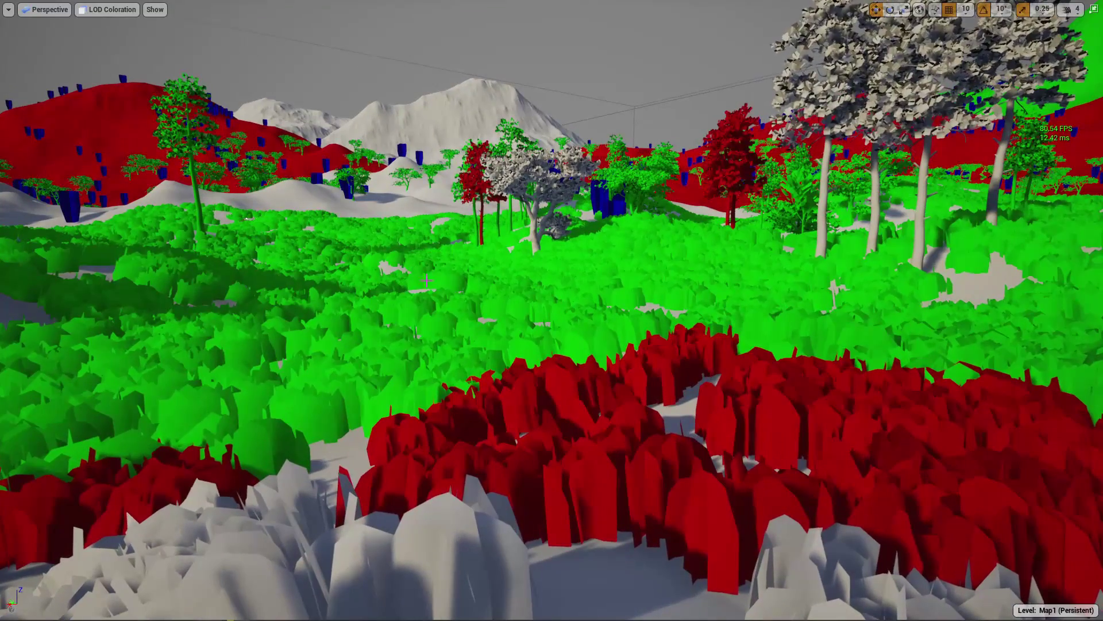
key(d)
key(a)
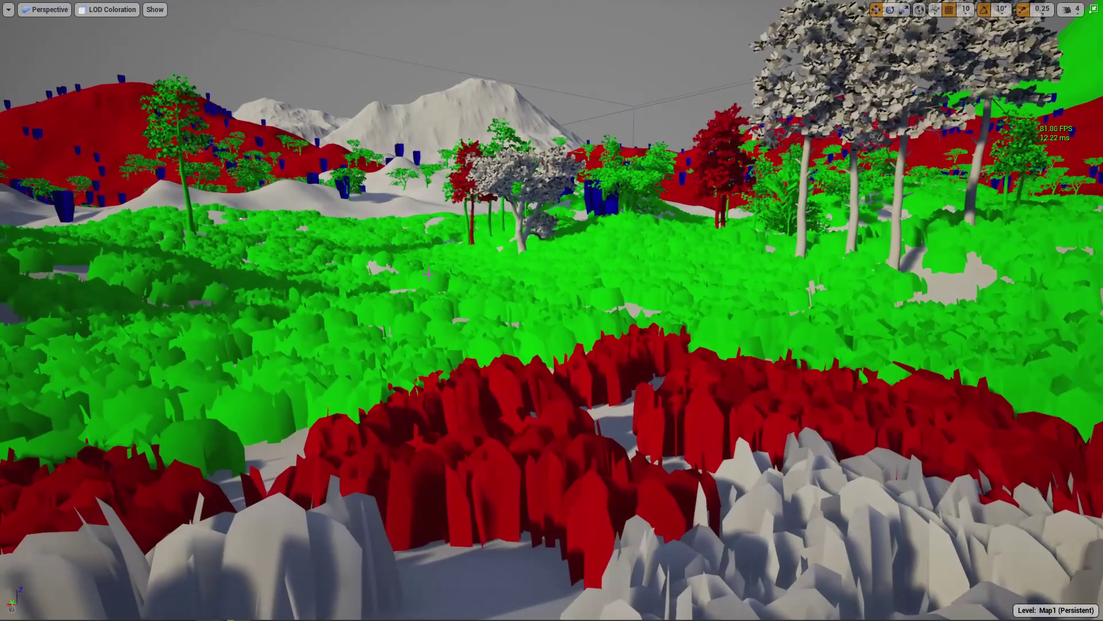
right_drag(473, 303, 462, 294)
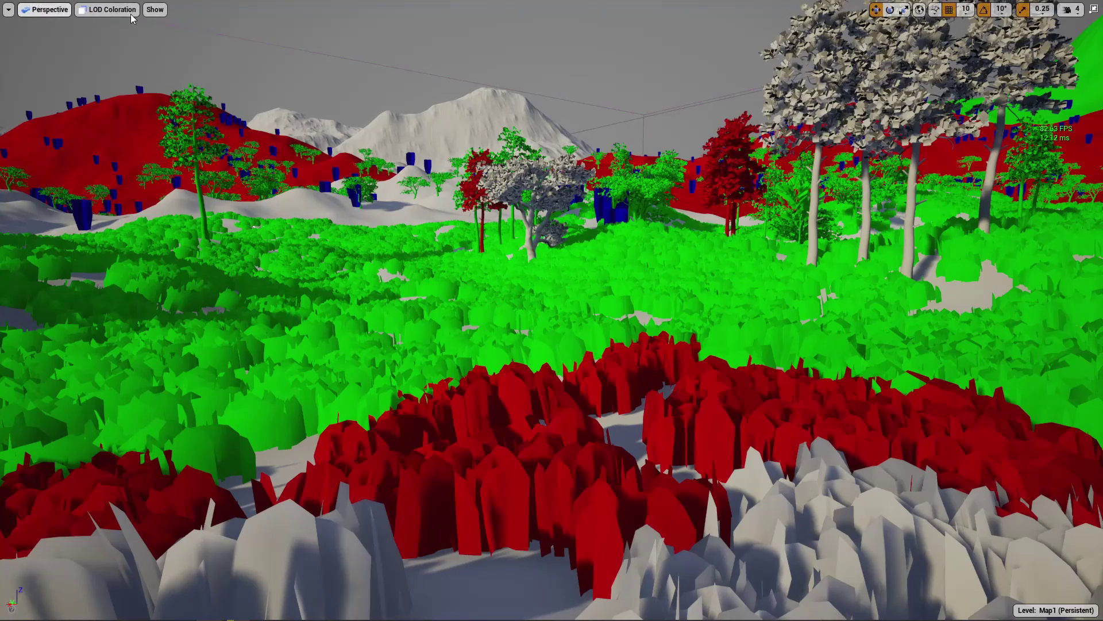
mouse_move(525, 308)
right_down()
mouse_move(496, 300)
mouse_move(507, 299)
right_up()
key(d)
key(q)
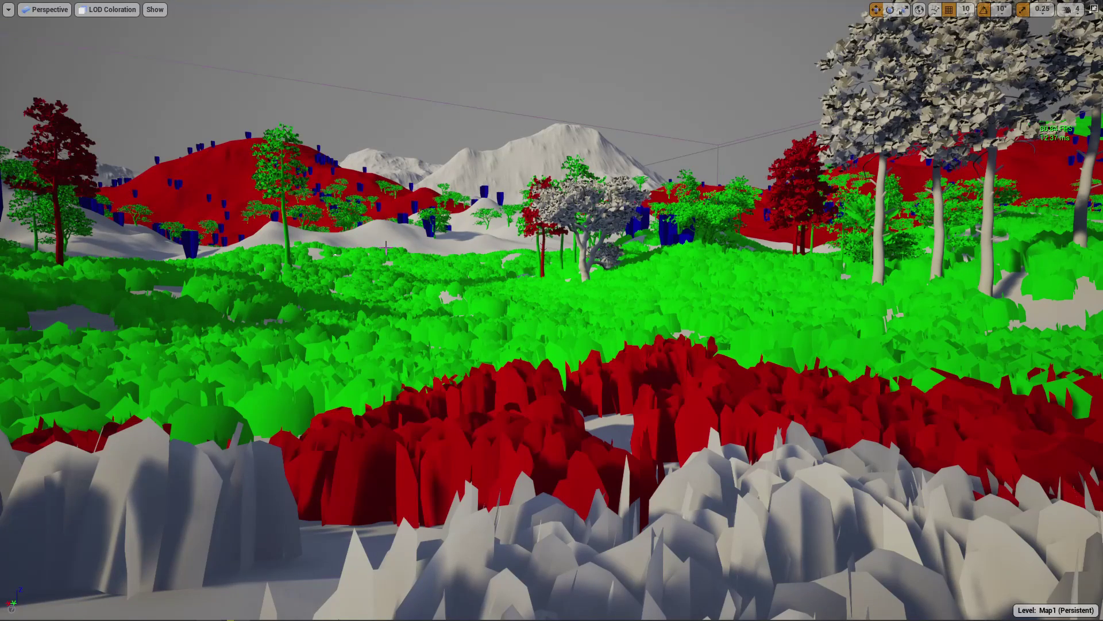
right_drag(402, 240, 467, 252)
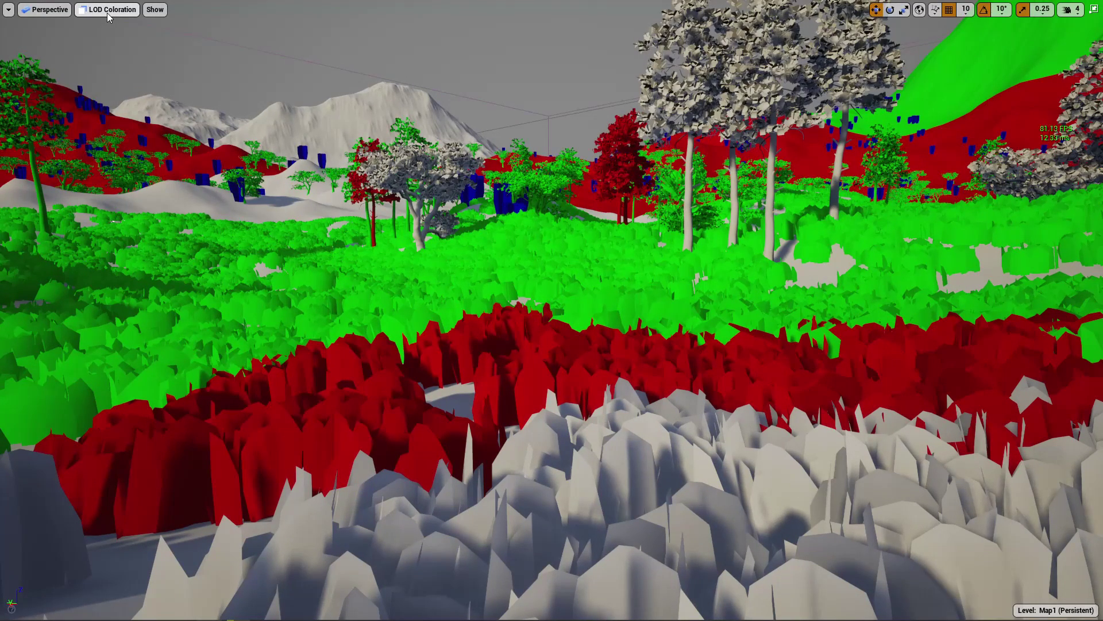
mouse_move(359, 223)
right_down()
mouse_move(329, 223)
mouse_move(351, 223)
right_up()
key(F11)
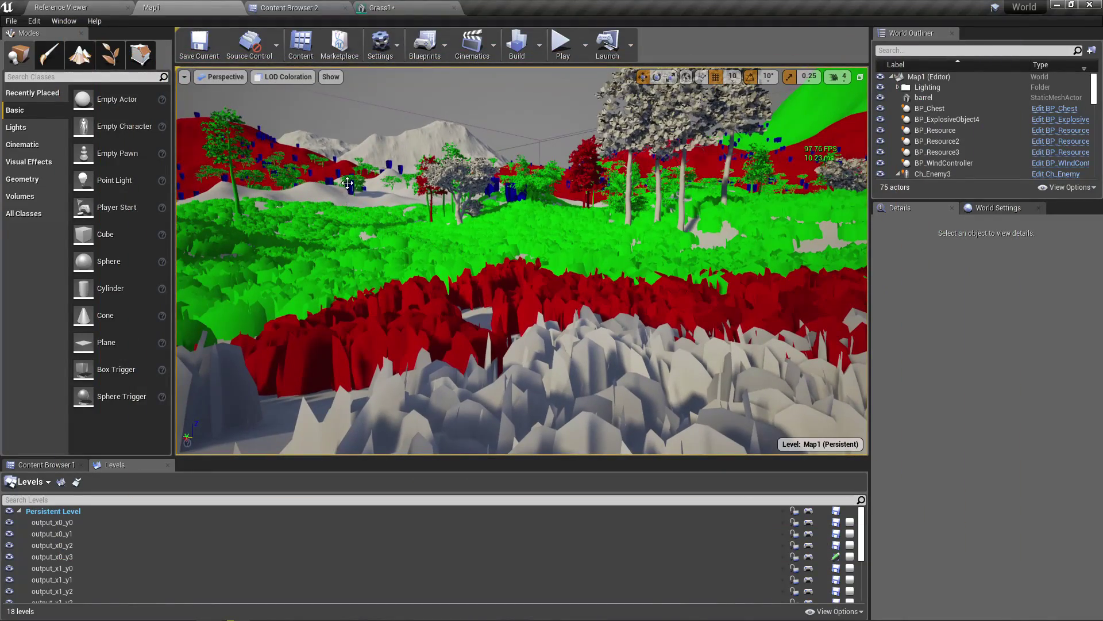
Review the LOD Settings of the Grass1 mesh, including Minimum LOD, Number of LODs and Auto Compute LOD Distance
click(388, 6)
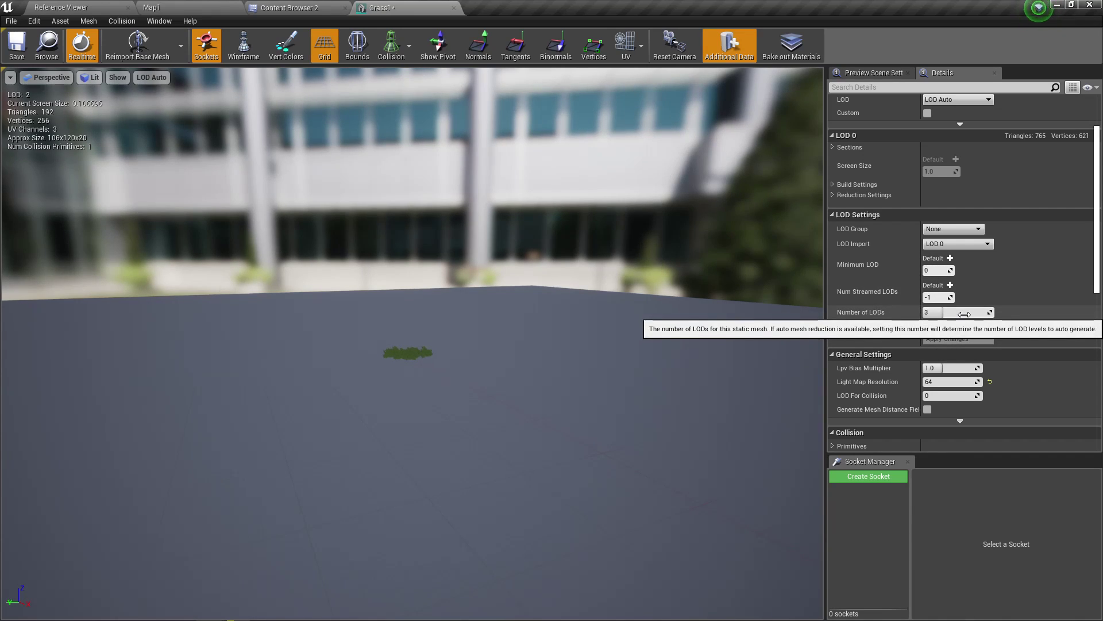
scroll(1003, 307, down, 2)
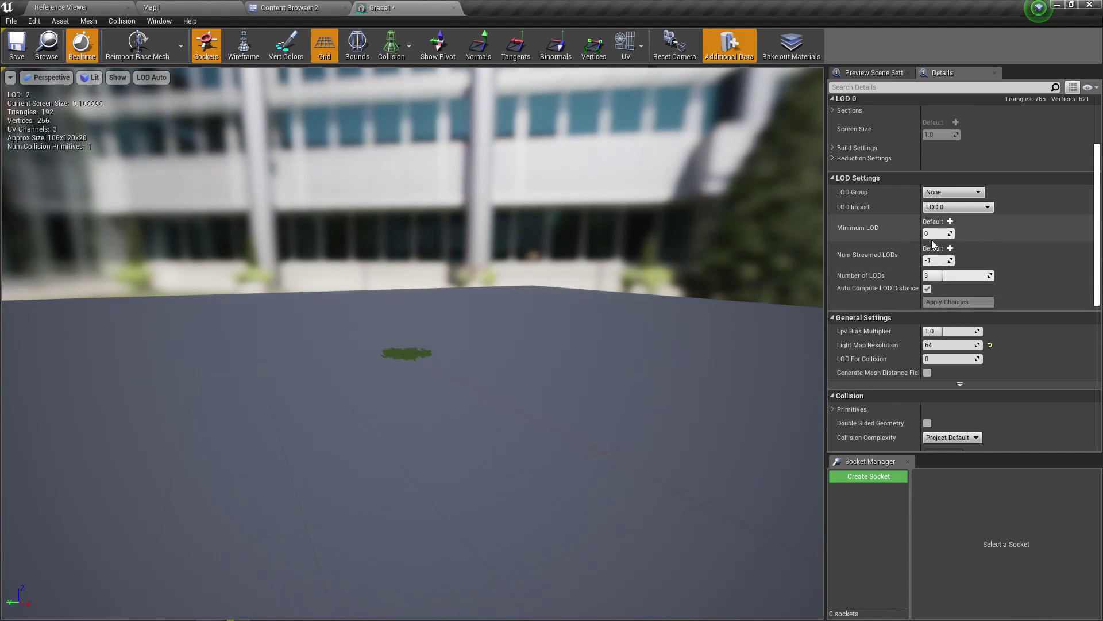
click(948, 276)
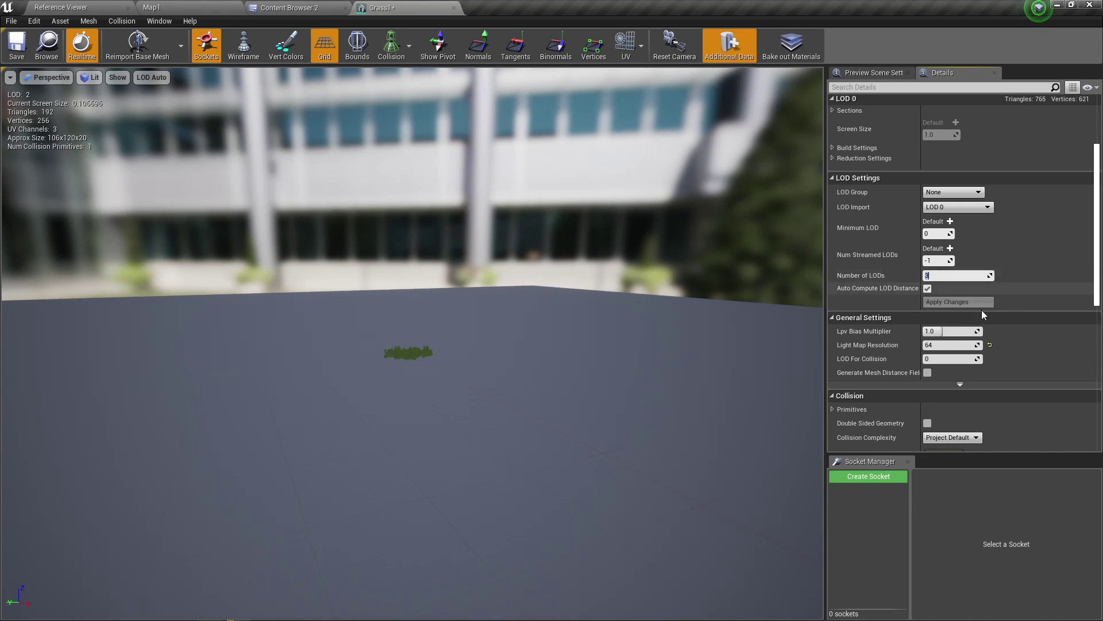
click(1098, 254)
scroll(902, 281, up, 2)
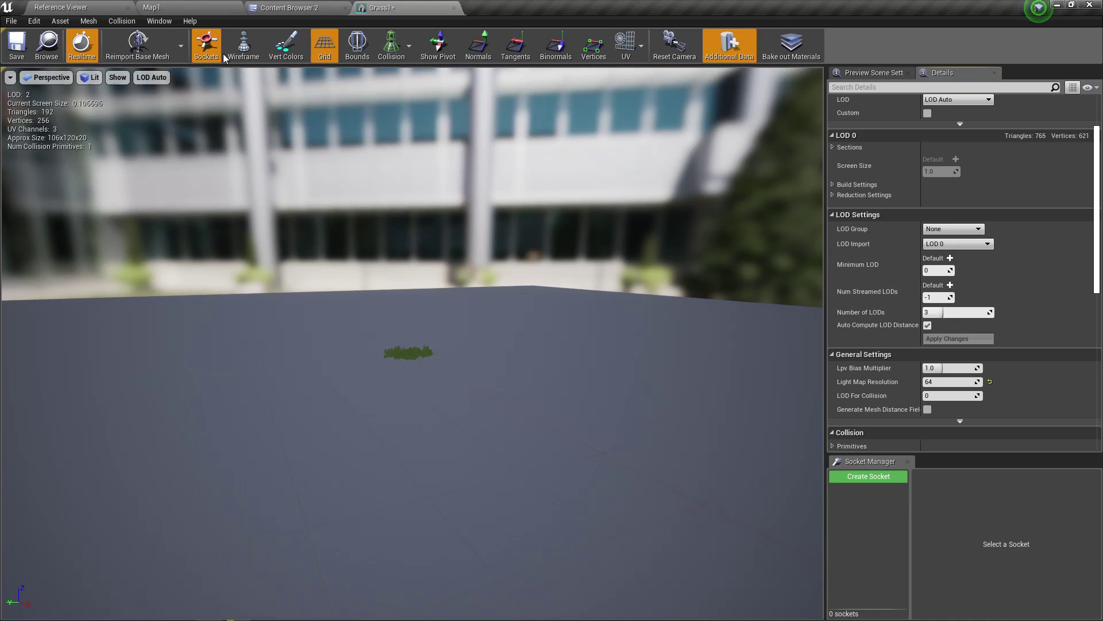
Return to Map1 and inspect full screen how the grass's LOD bands shift as the camera moves further through the field
click(199, 7)
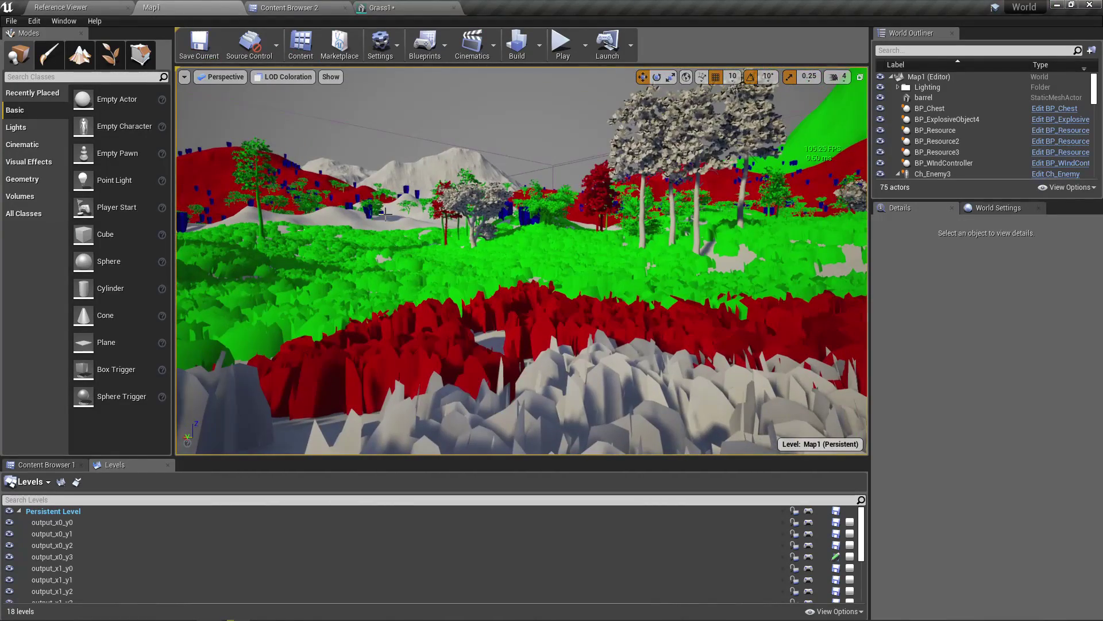
key(F11)
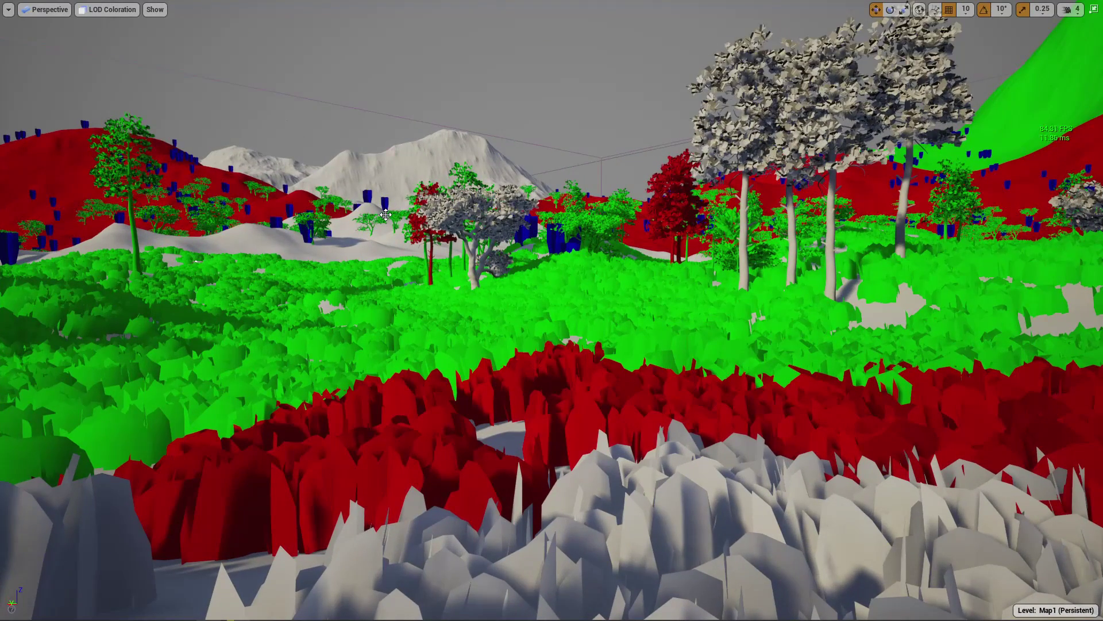
right_drag(386, 225, 447, 353)
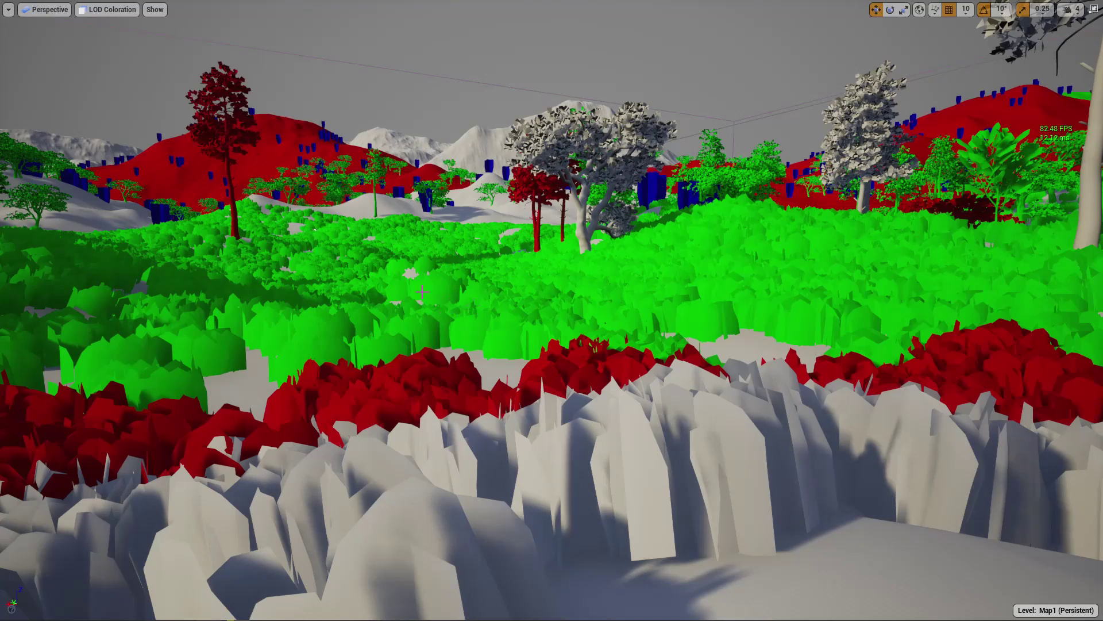
right_drag(372, 292, 372, 292)
key(F11)
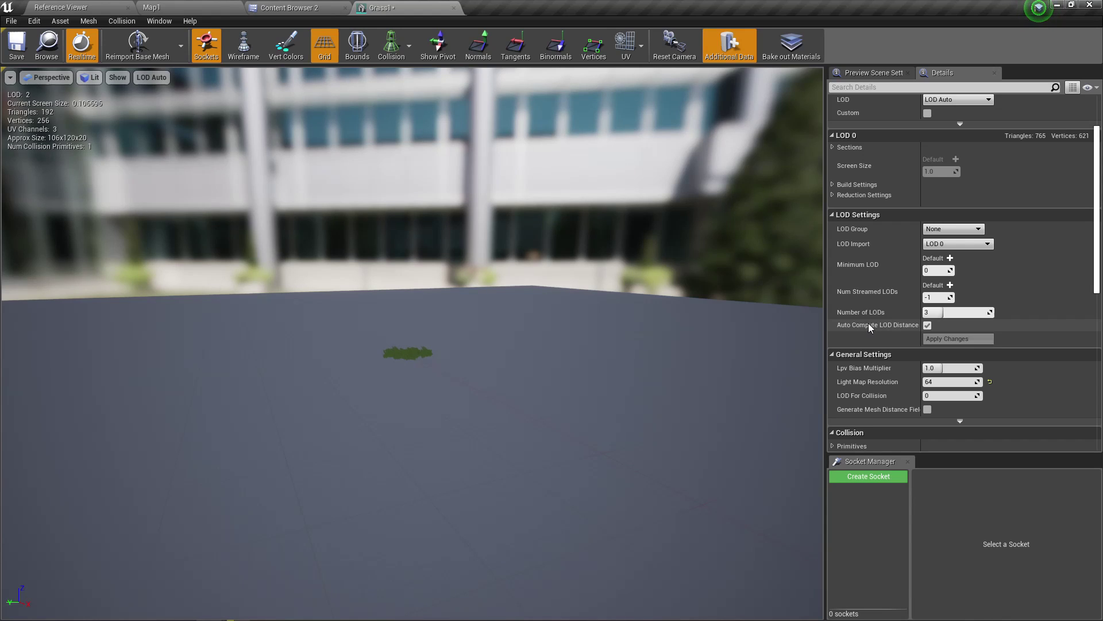
In Grass1, turn off Auto Compute LOD Distance and enable Custom in the LOD Picker to list LOD 0, 1 and 2
click(928, 325)
scroll(974, 278, up, 3)
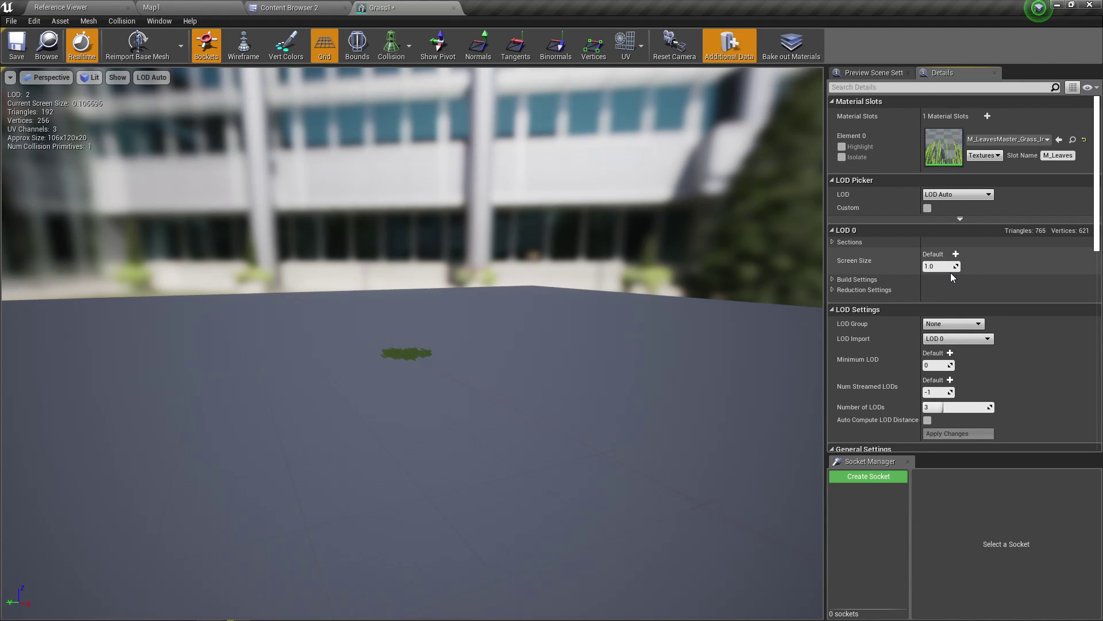
click(926, 207)
scroll(977, 199, down, 4)
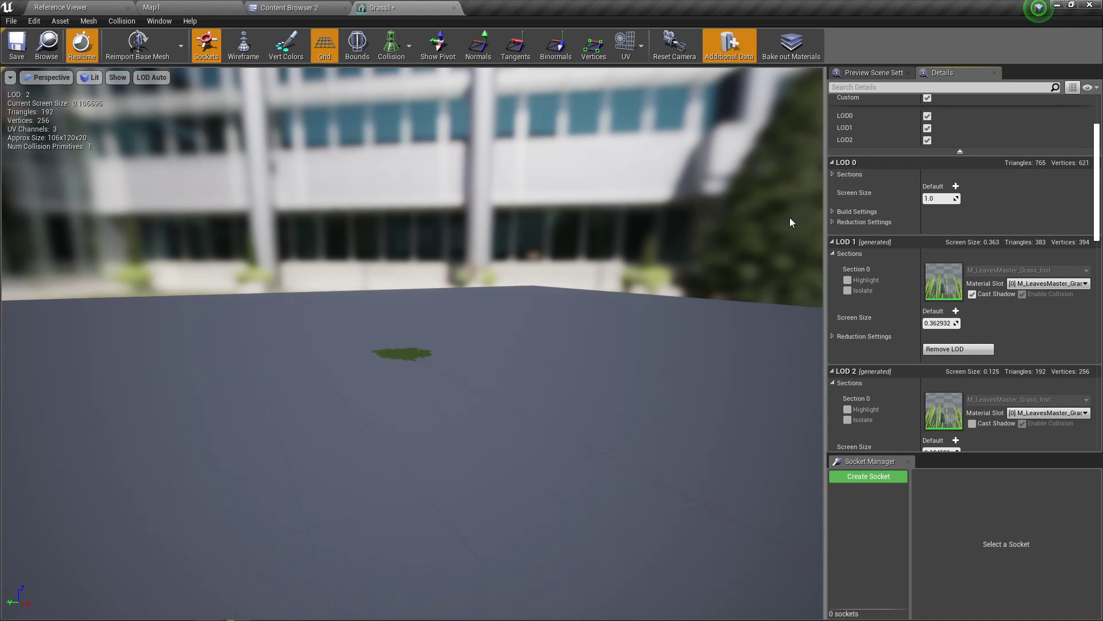
Review LOD 0's reduction settings, build settings and sections, and collapse the LOD 0 category
click(832, 222)
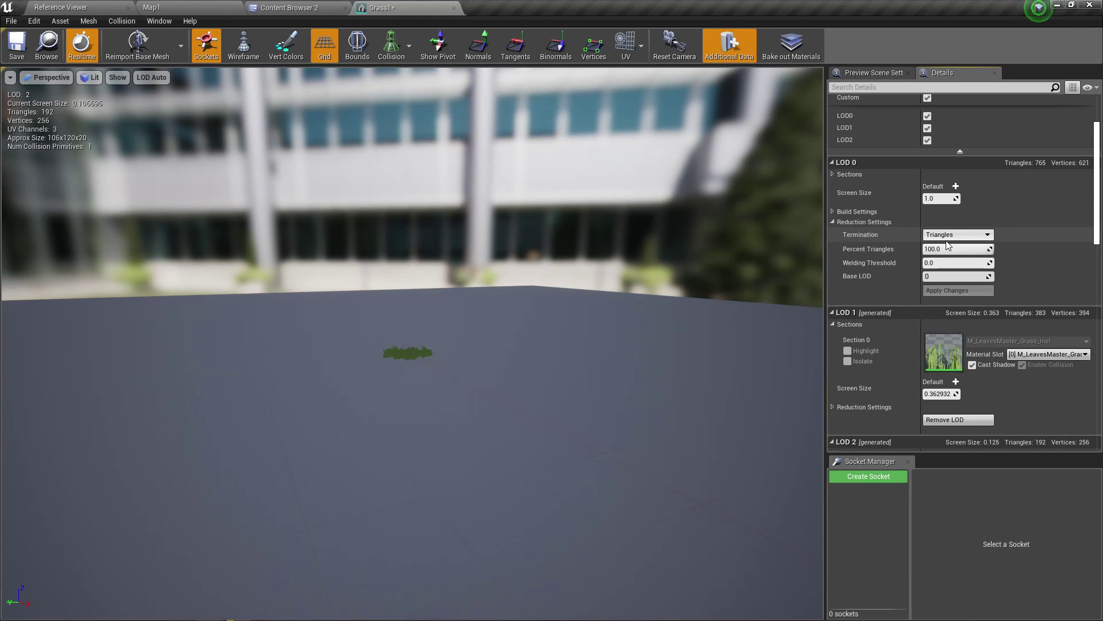
click(832, 211)
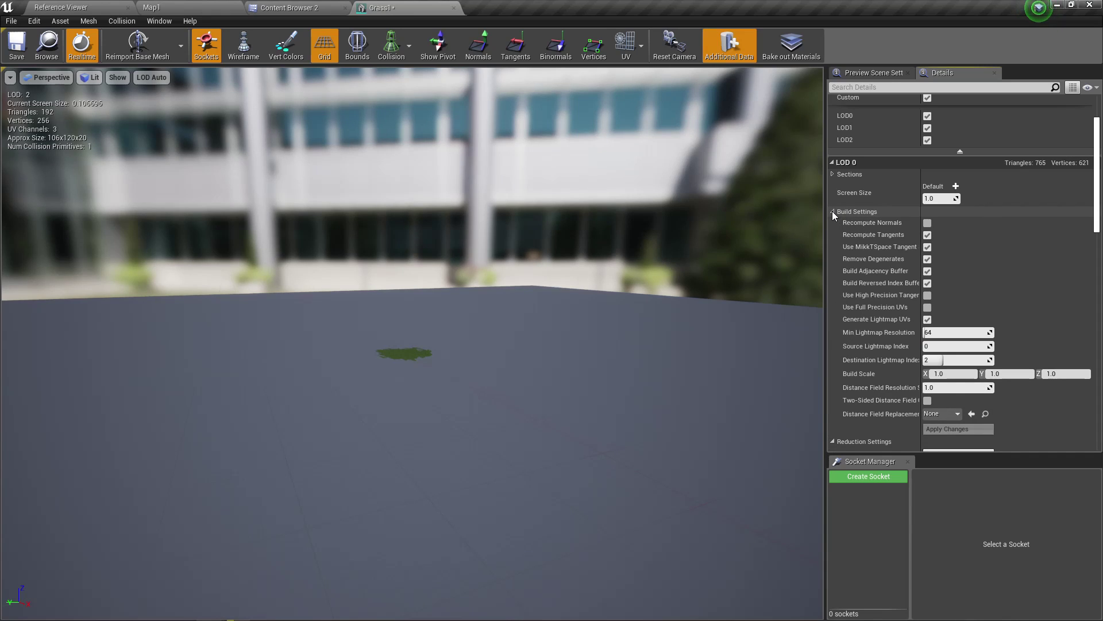
click(832, 211)
click(833, 172)
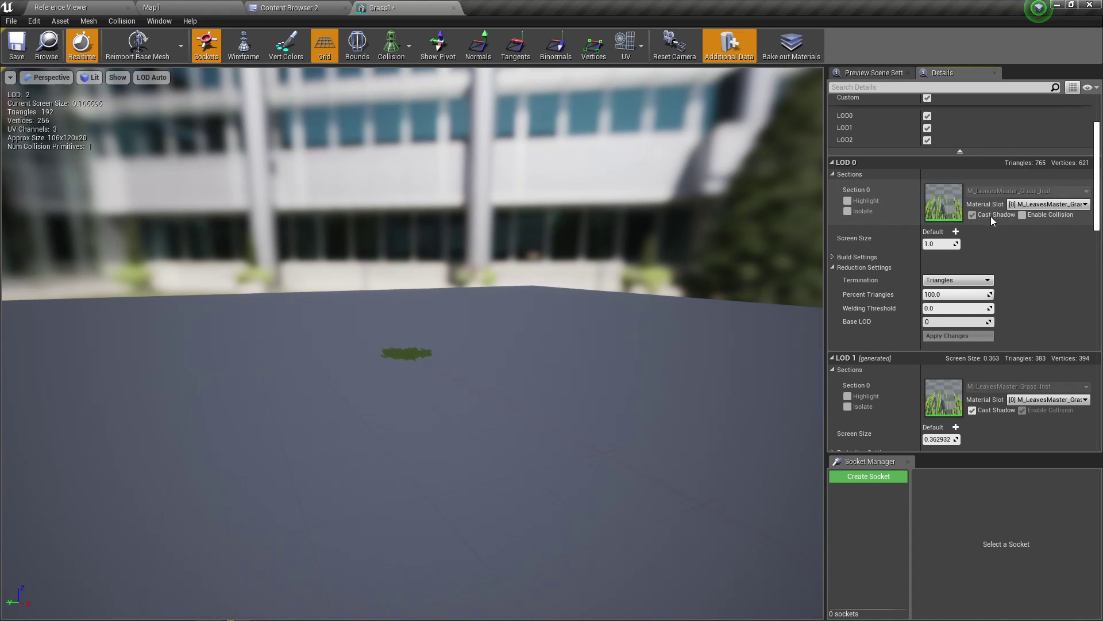
click(829, 165)
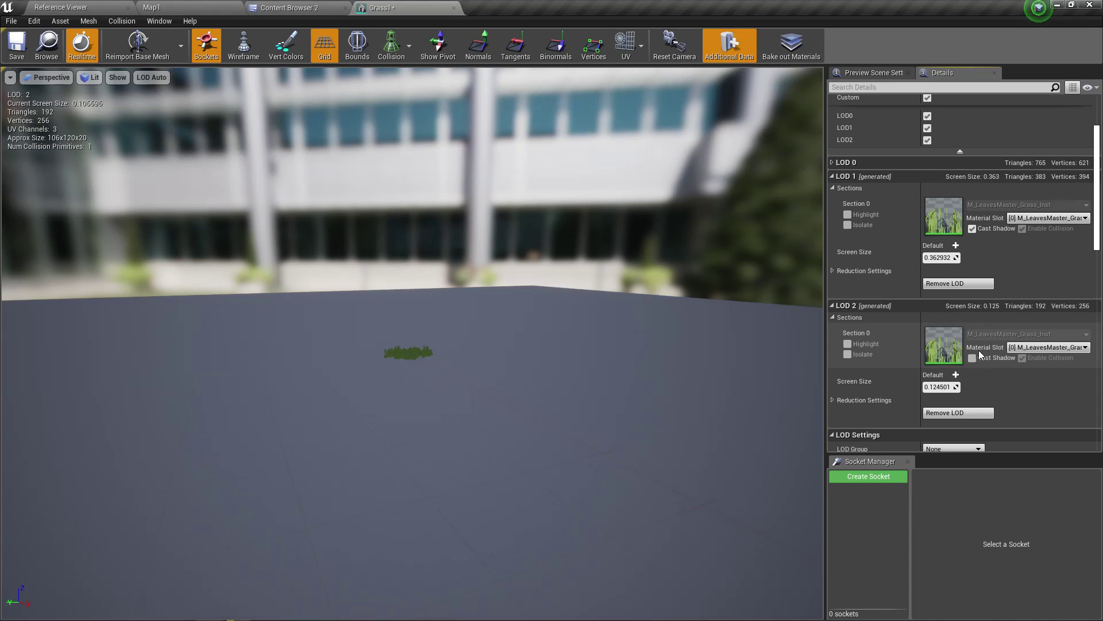
Set the Map1 viewport's view mode to Lit and look over the grass with normal lighting
click(164, 7)
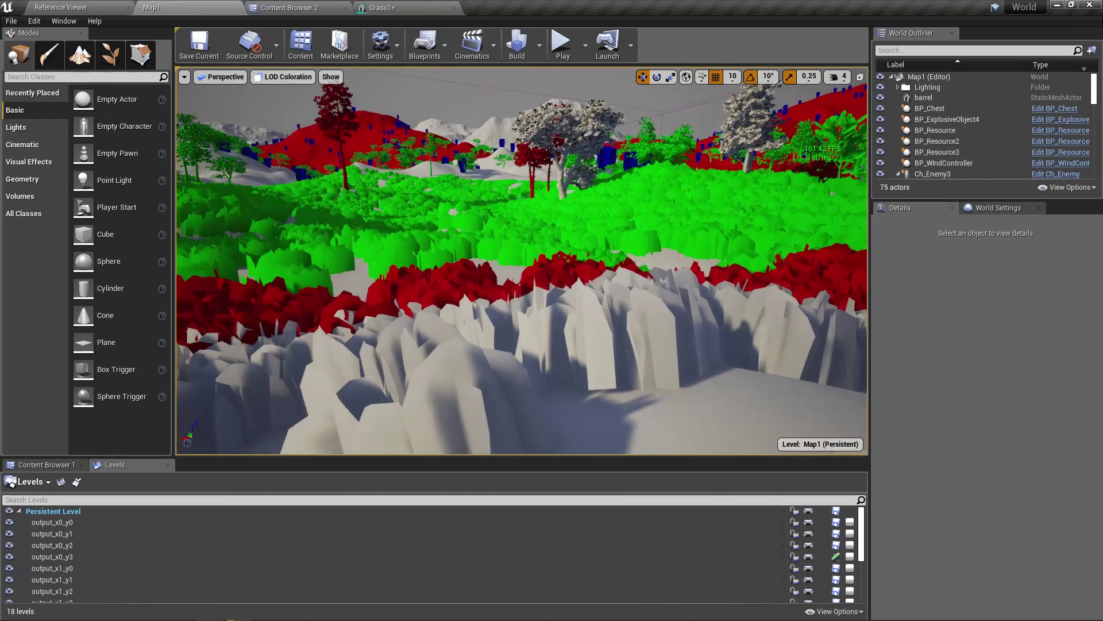
click(285, 78)
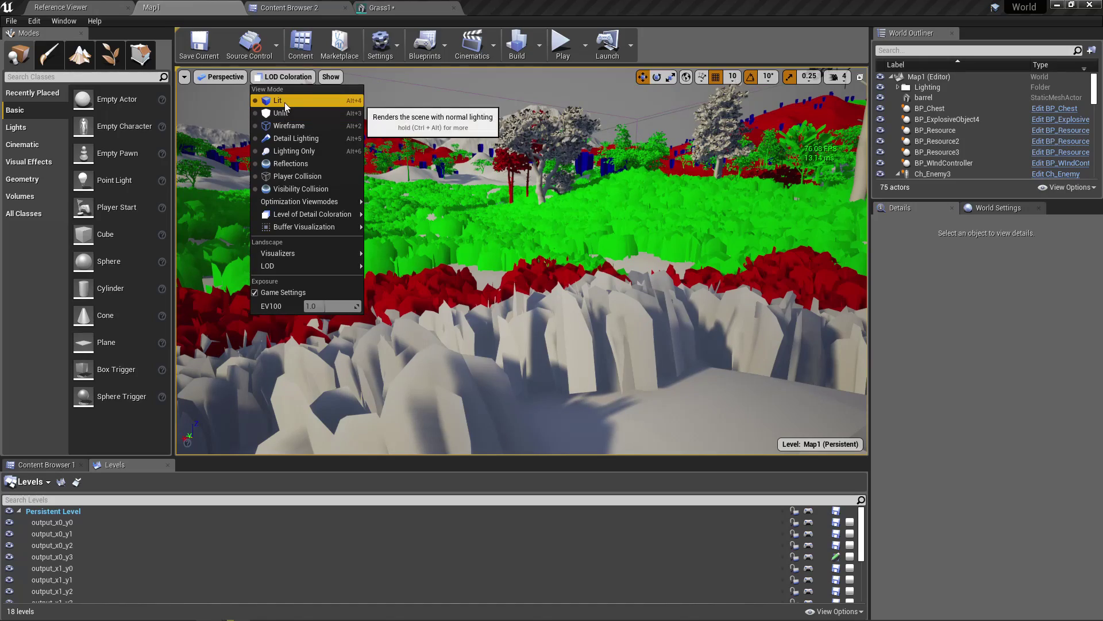
click(284, 102)
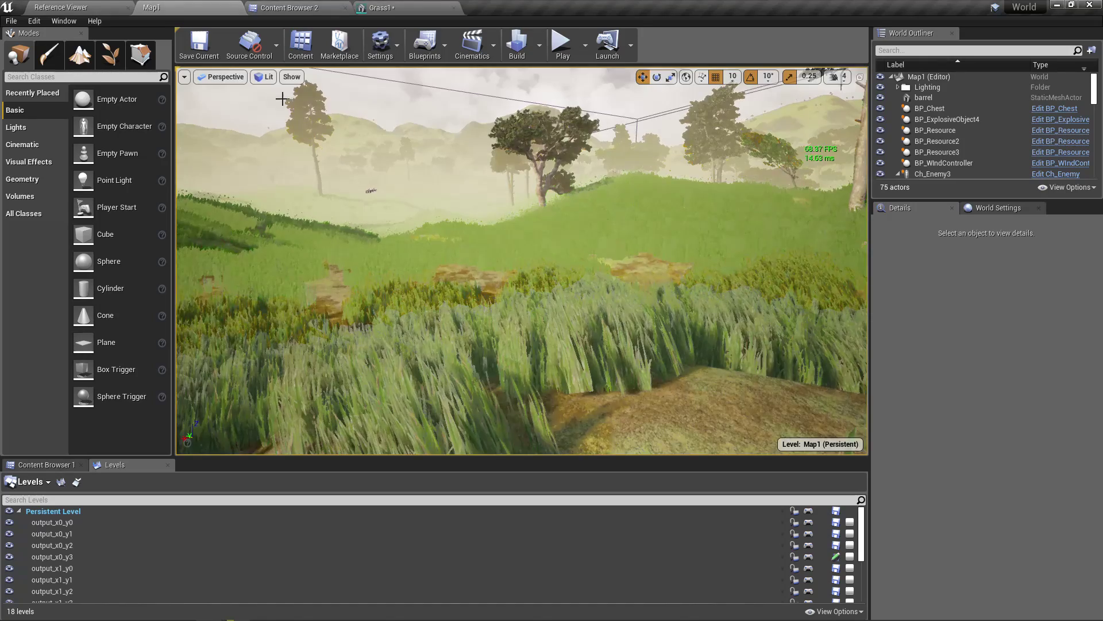
mouse_move(563, 197)
right_down()
mouse_move(551, 200)
mouse_move(576, 206)
right_up()
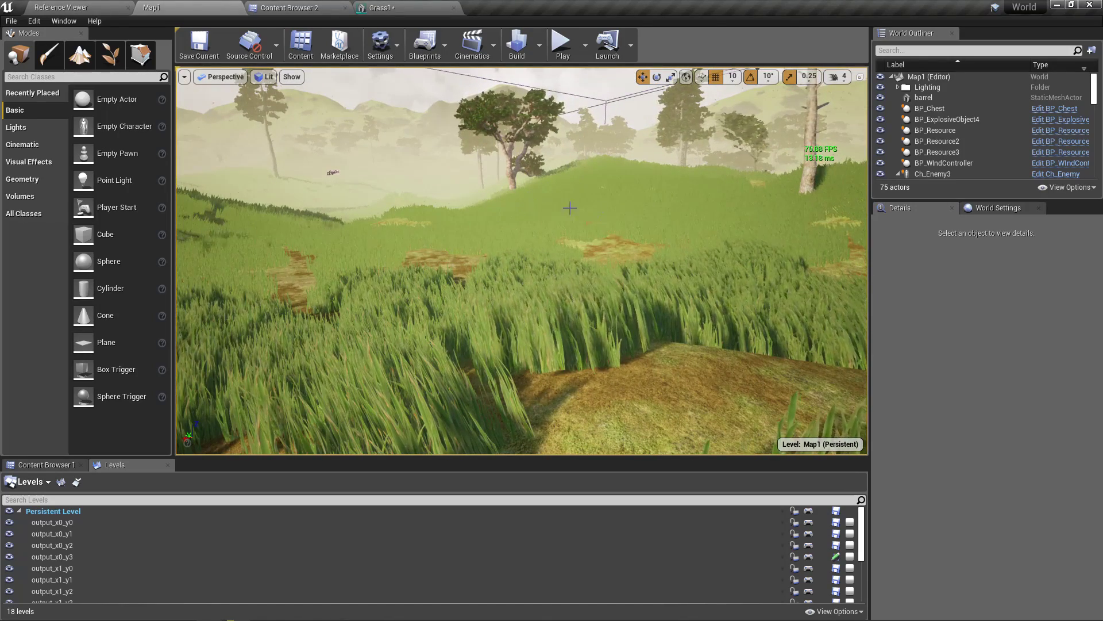
Enable Cast Shadow for LOD 2 of Grass1 and view the effect on the grass in Map1
click(379, 7)
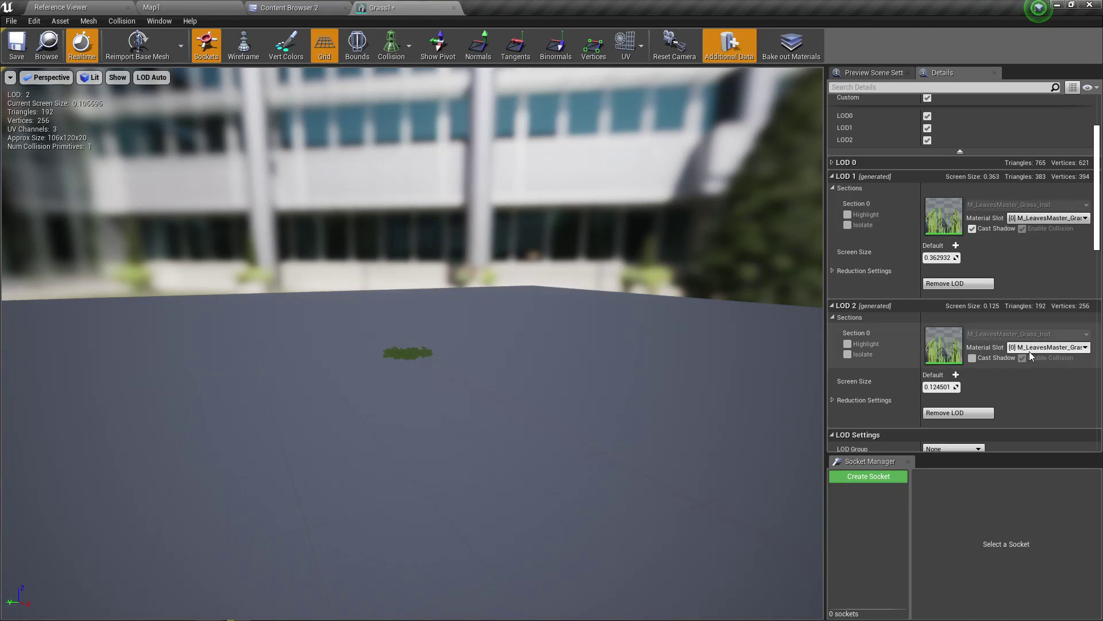
click(972, 358)
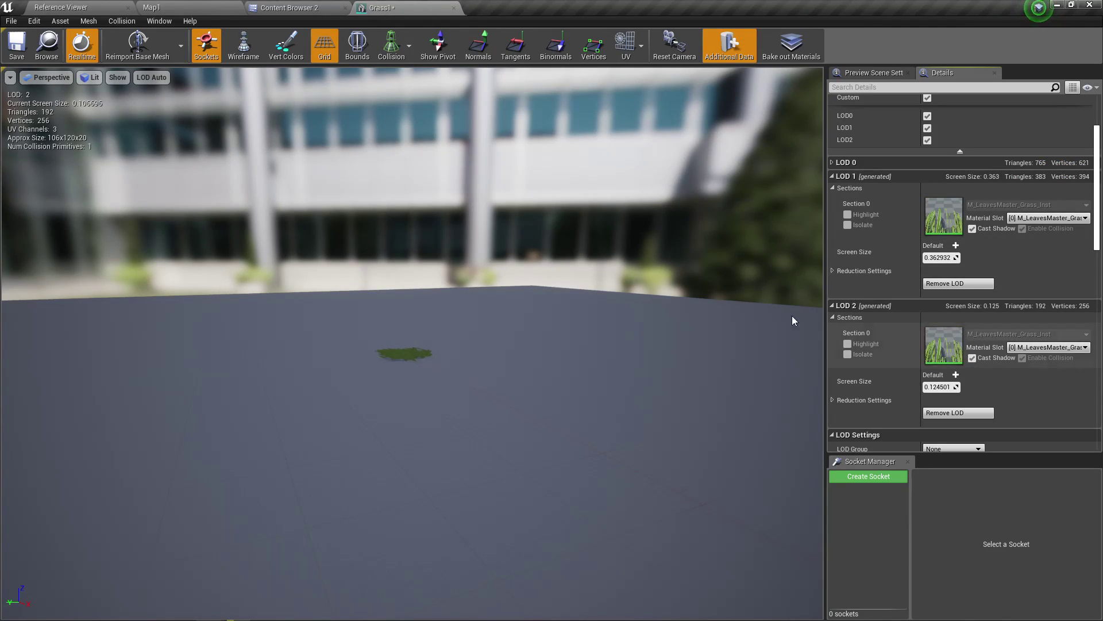
click(195, 7)
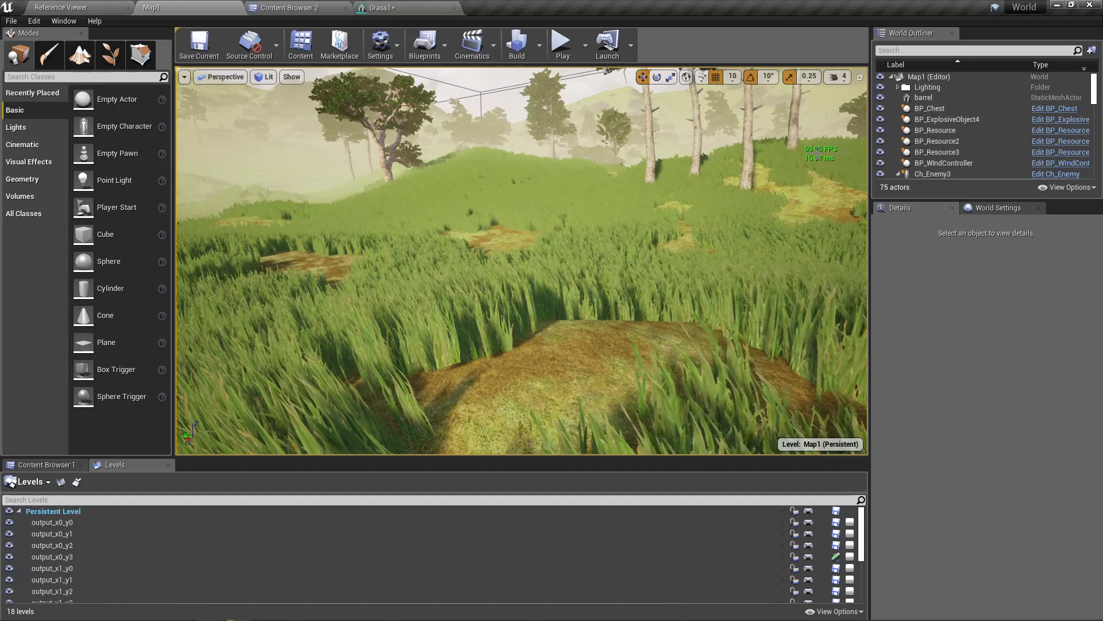
Disable Cast Shadow for LOD 2 of Grass1 and compare the distant grass in Map1
click(382, 8)
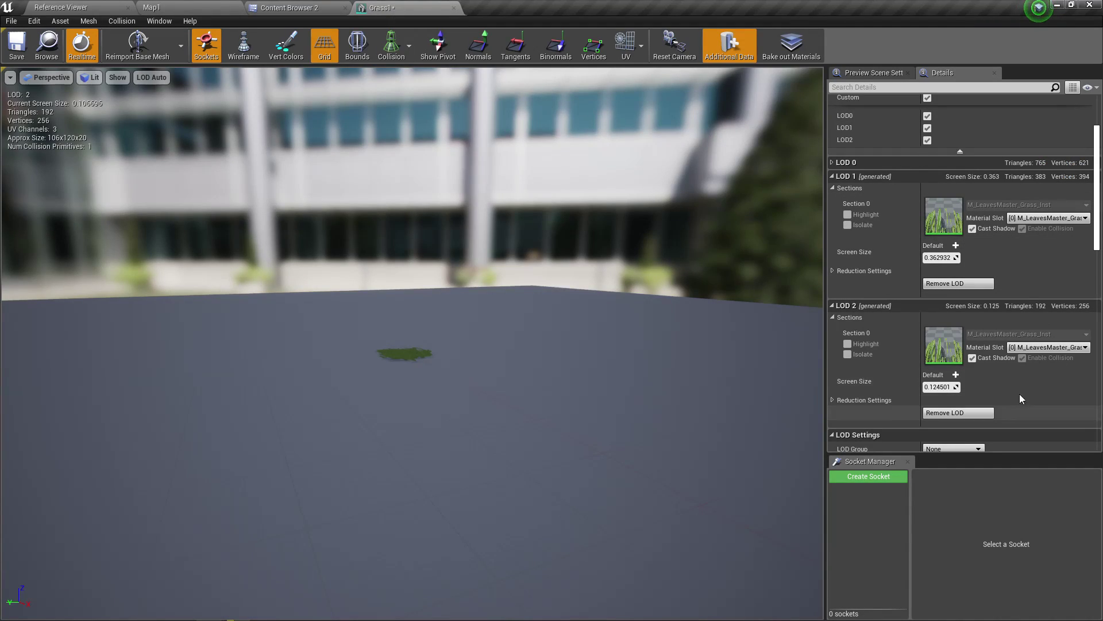
click(972, 357)
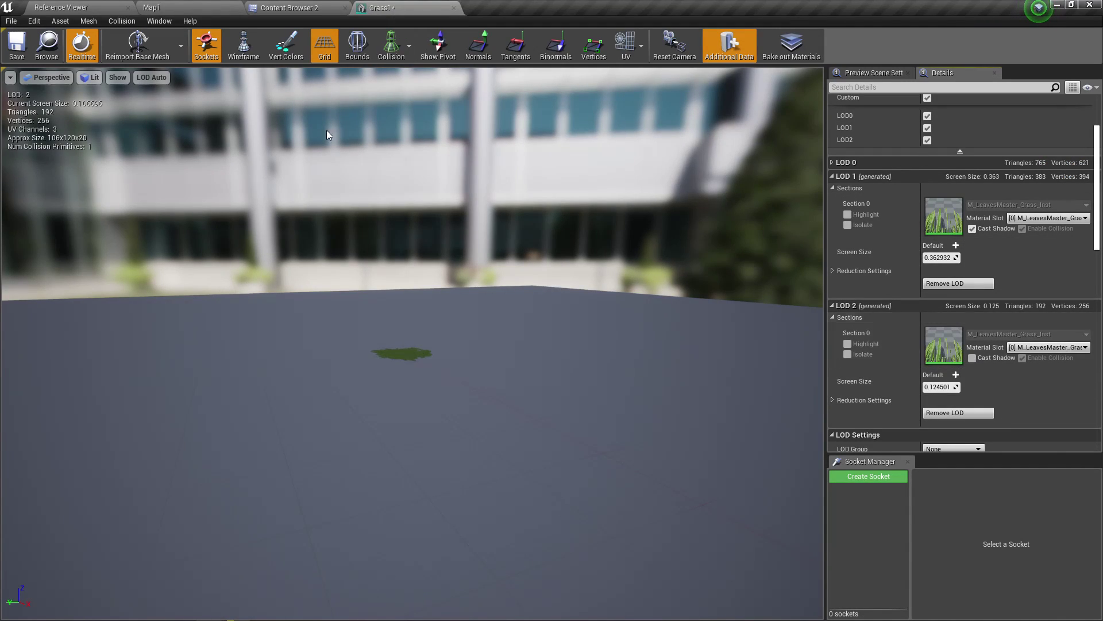
click(151, 8)
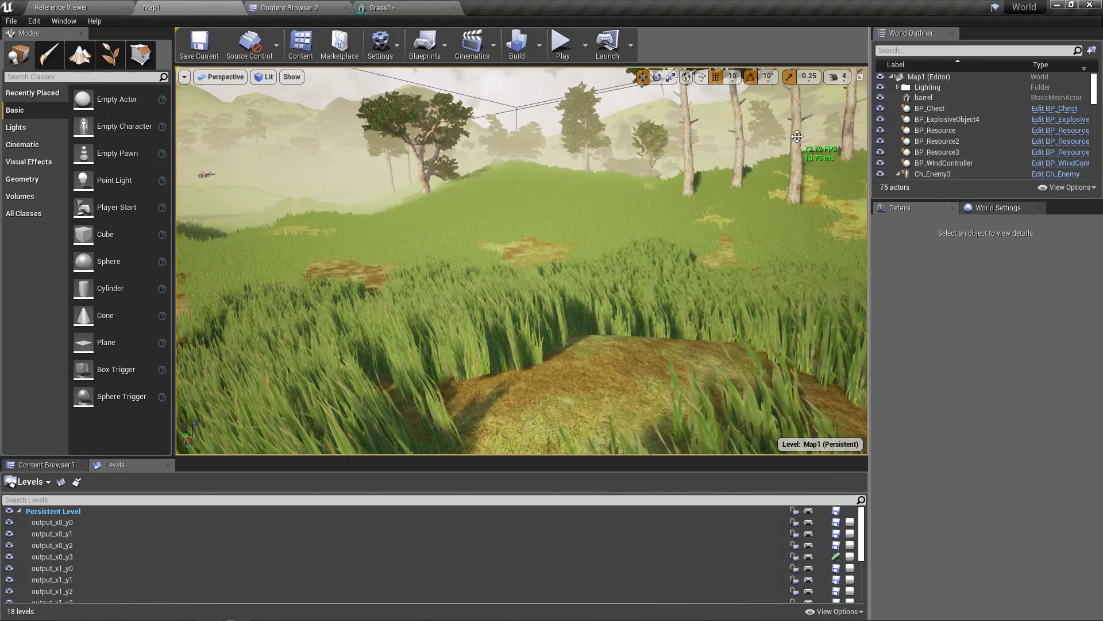
right_click(493, 91)
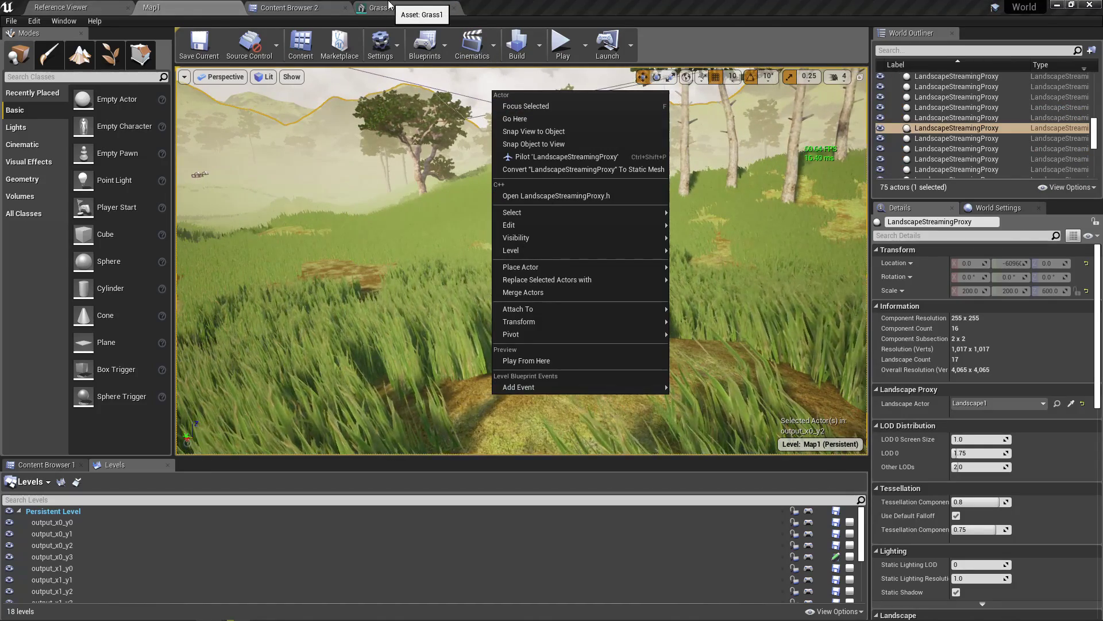
Set the Map1 viewport's view mode to LOD Coloration and look over the grass LOD zones
click(389, 7)
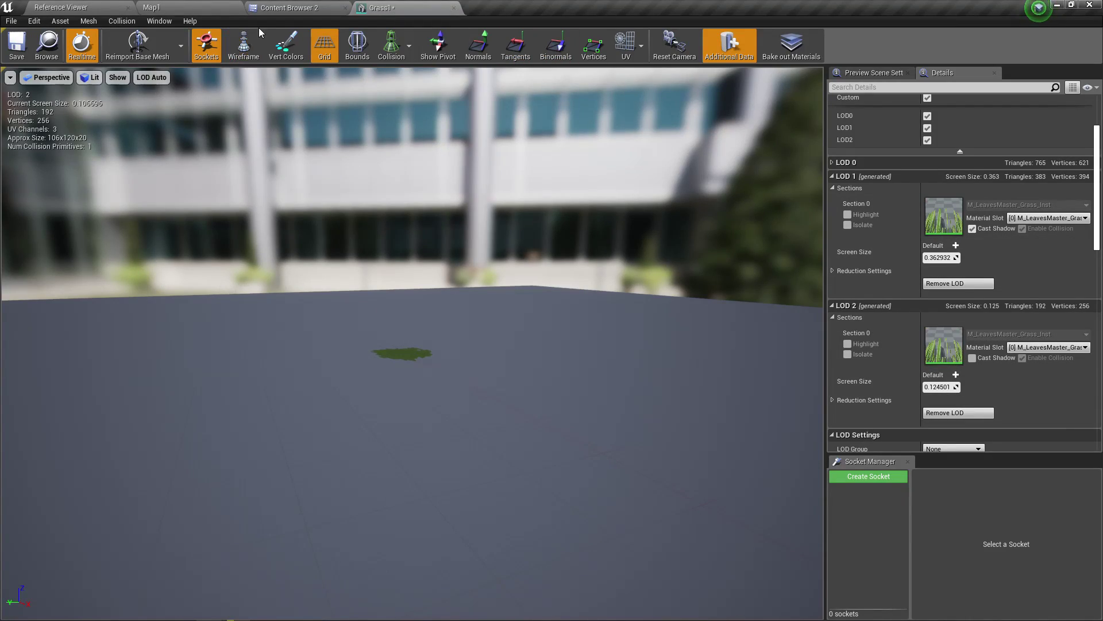
click(223, 7)
click(263, 77)
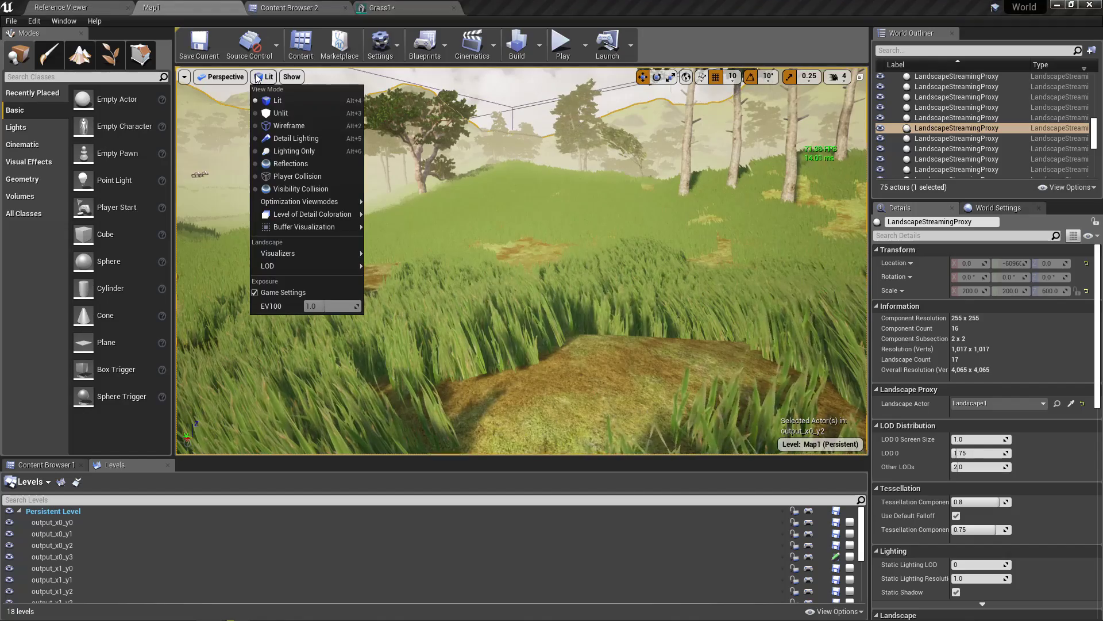
mouse_move(304, 201)
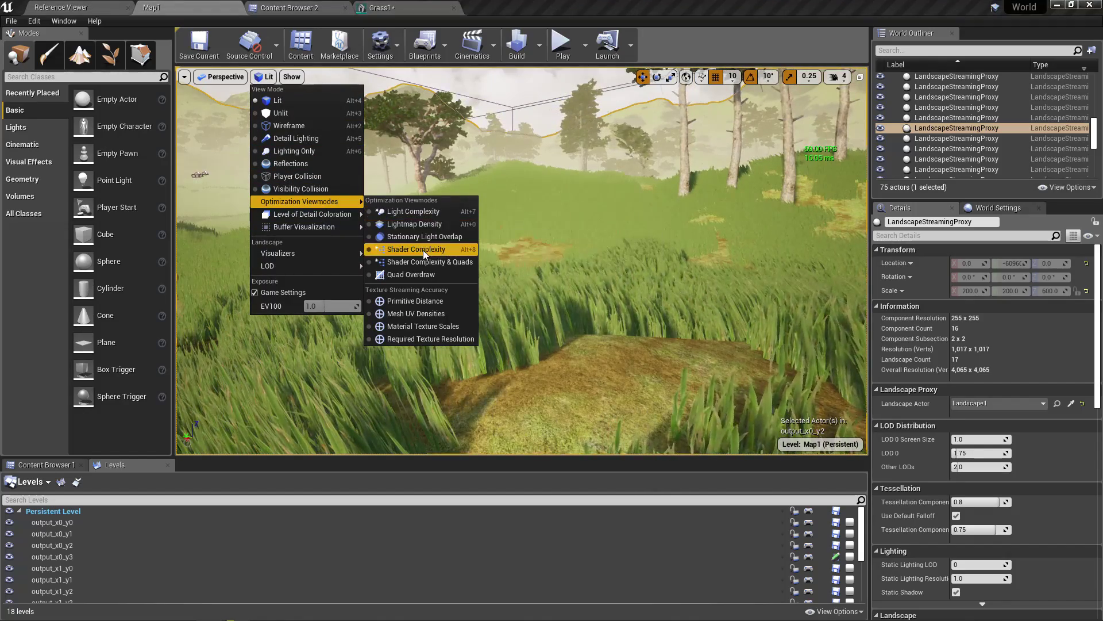
mouse_move(345, 215)
click(419, 219)
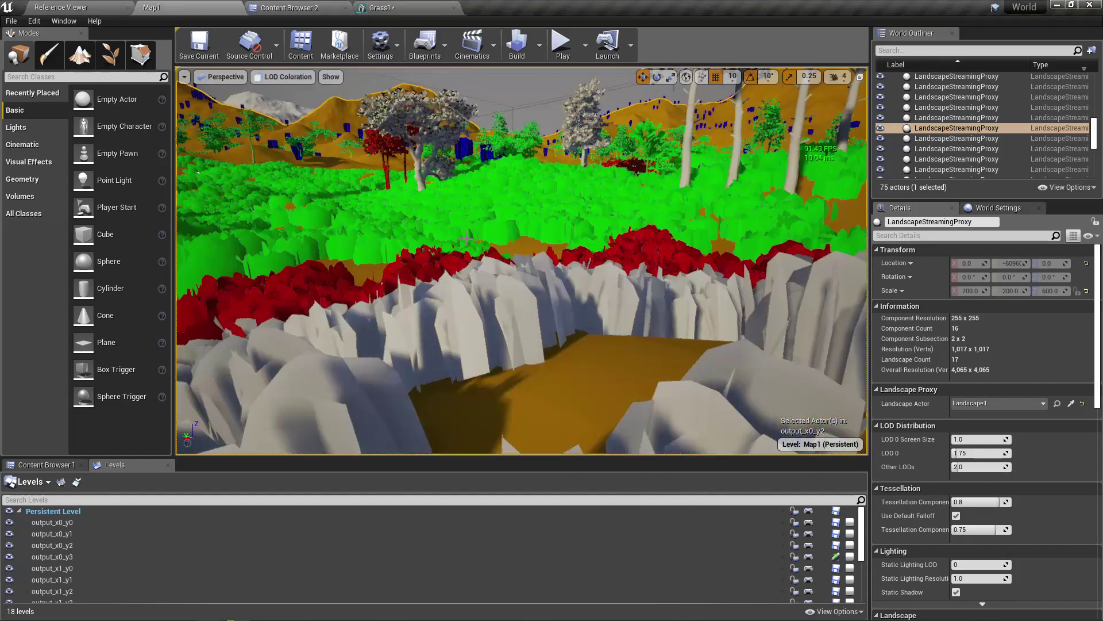
right_drag(466, 238, 450, 249)
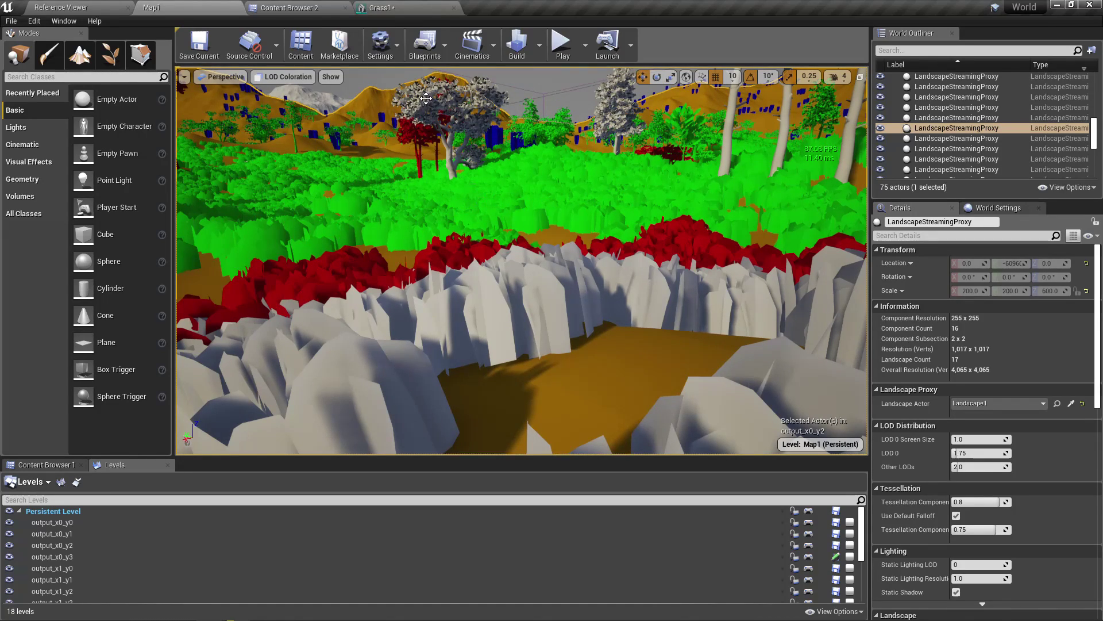
Review the screen sizes of LOD 1 and LOD 2 in Grass1 and expand the LOD 0 settings
click(389, 7)
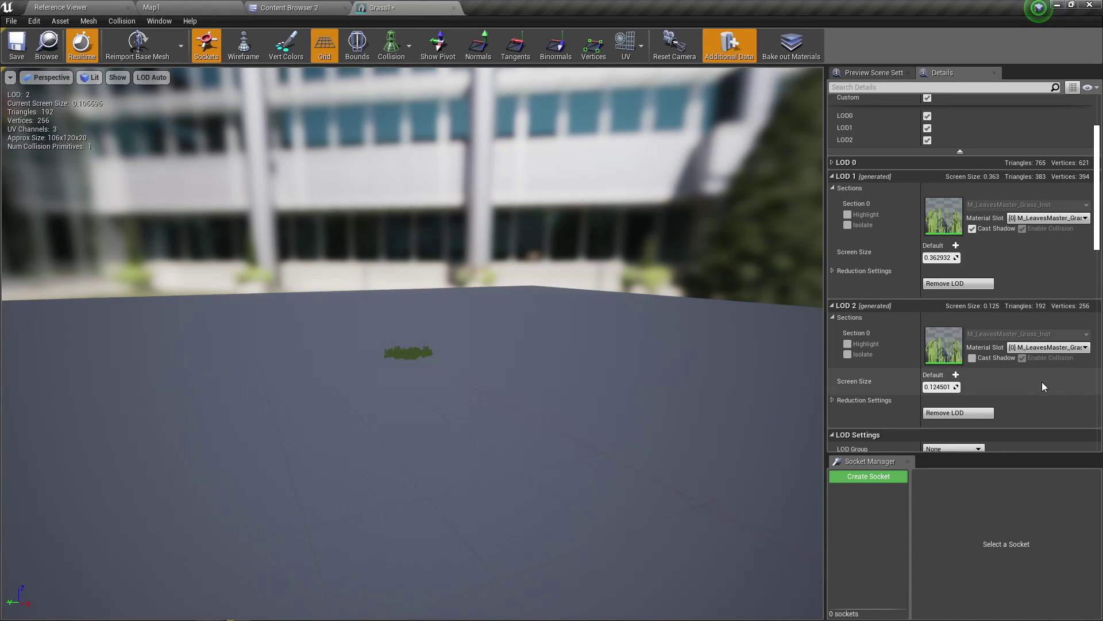
scroll(1016, 297, down, 2)
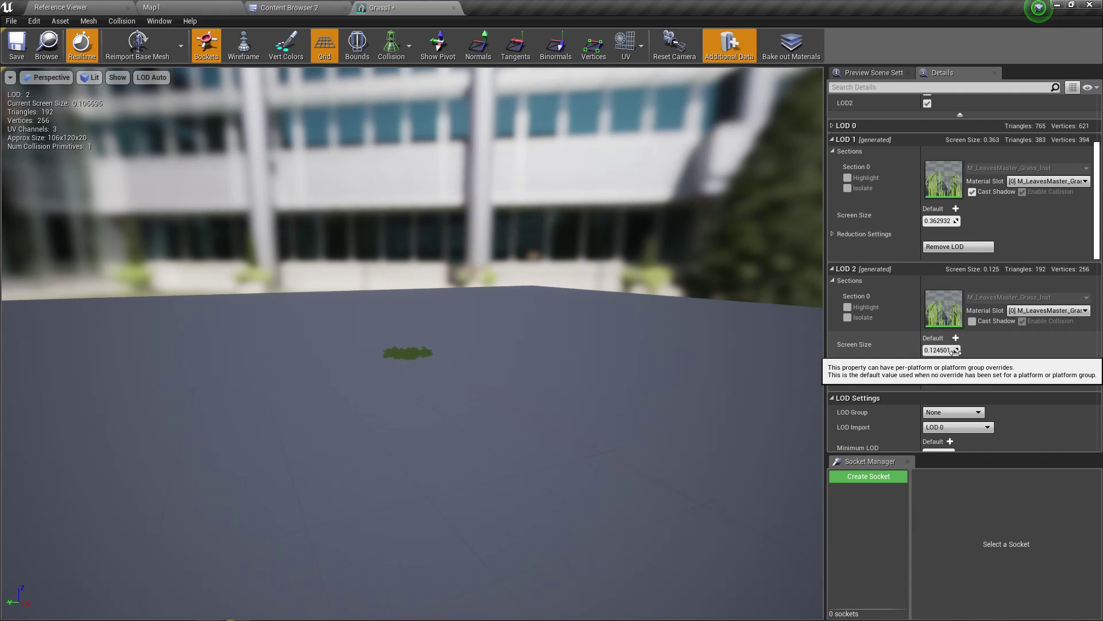
scroll(495, 324, up, 1)
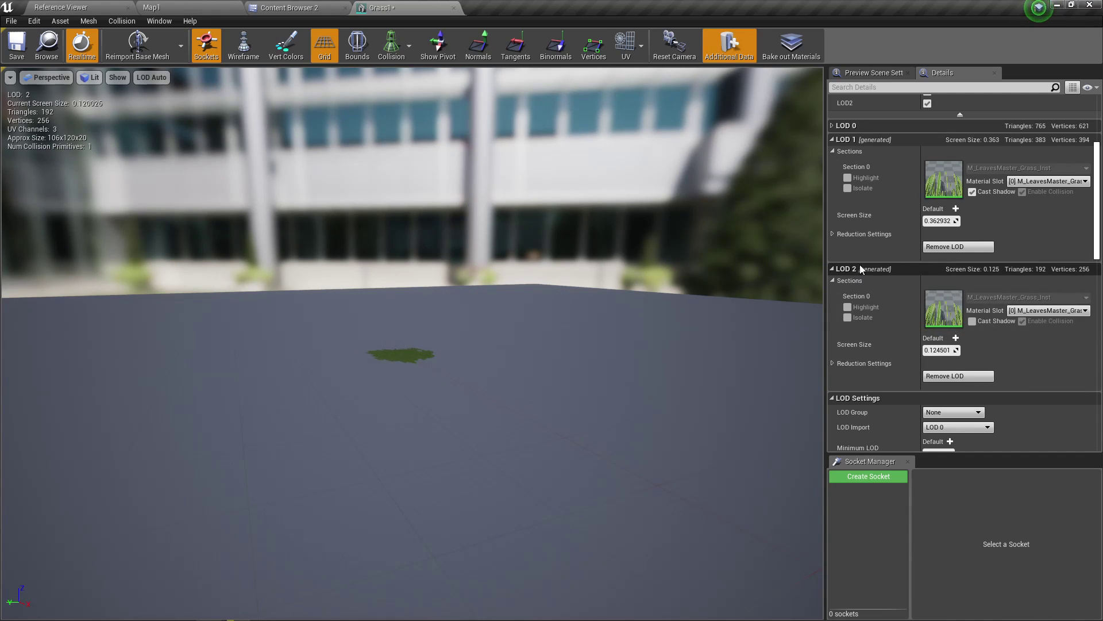
click(832, 125)
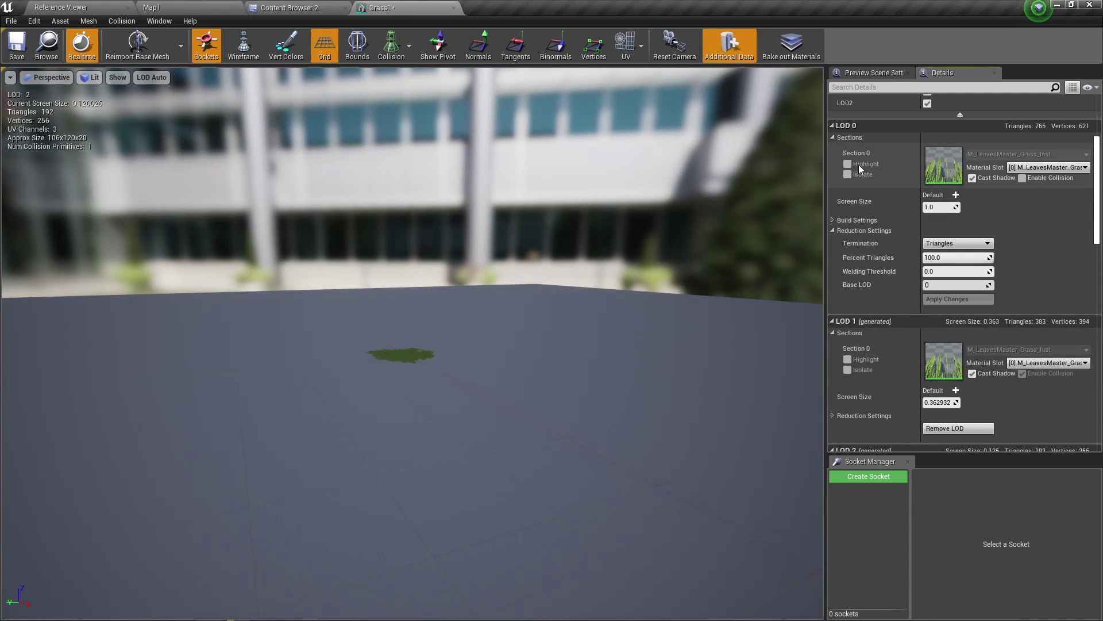
Examine how Grass1's active LOD and current screen size change with camera distance in the mesh preview
scroll(467, 395, up, 4)
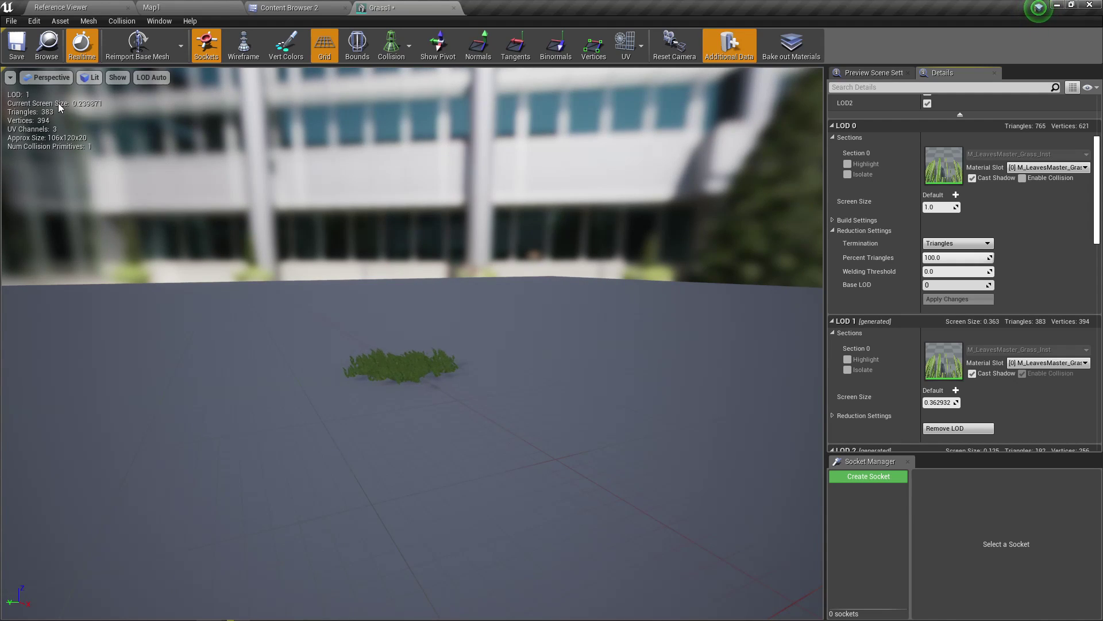
scroll(379, 360, up, 5)
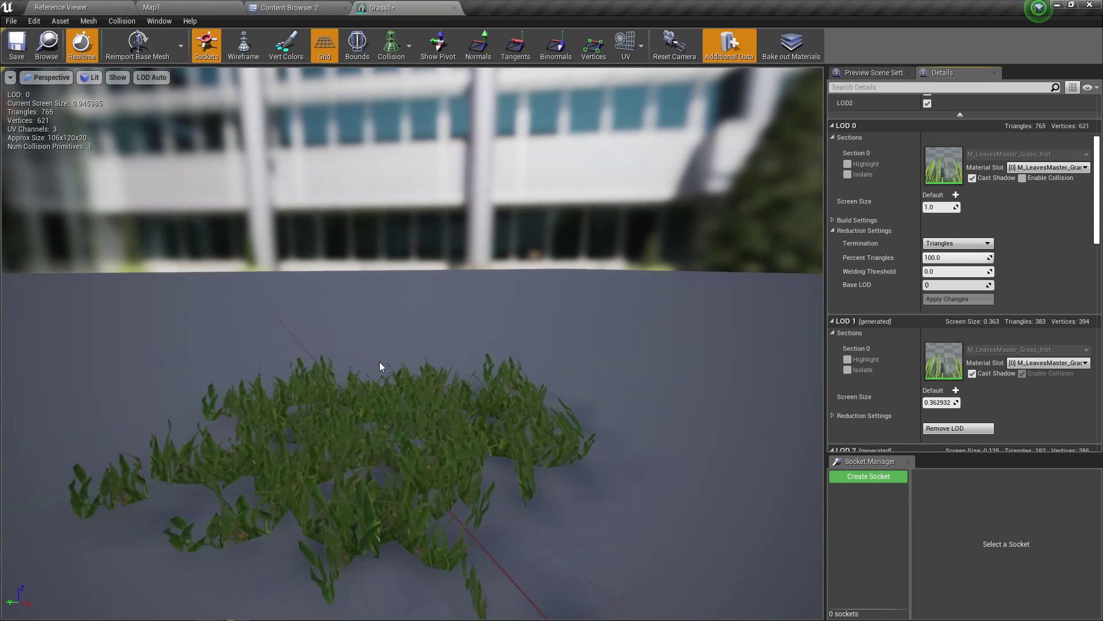
scroll(379, 361, down, 5)
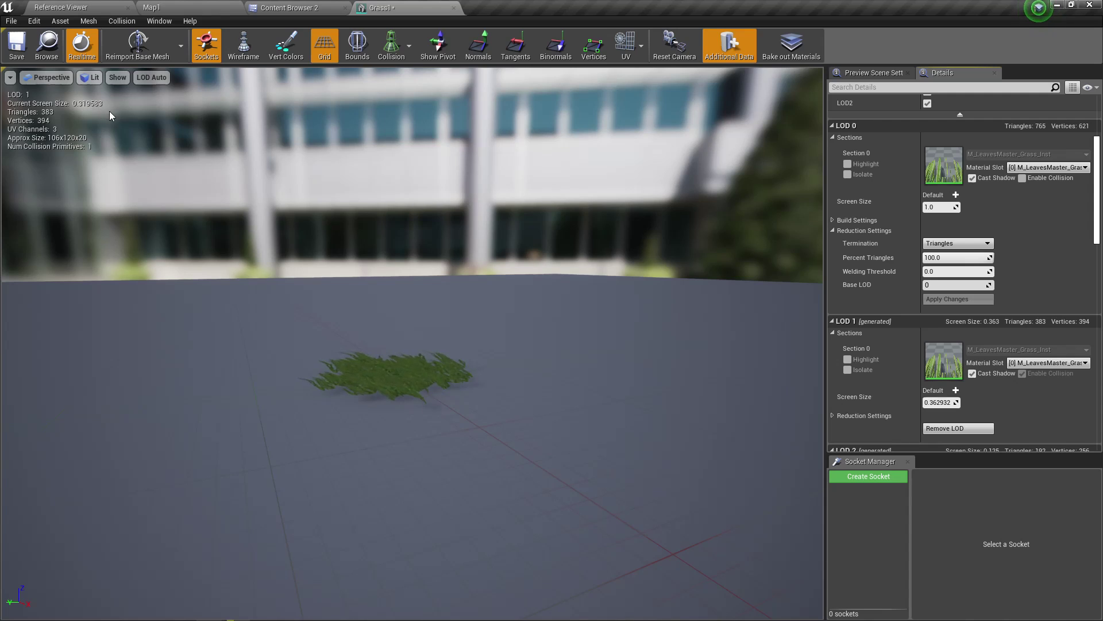
scroll(495, 399, down, 5)
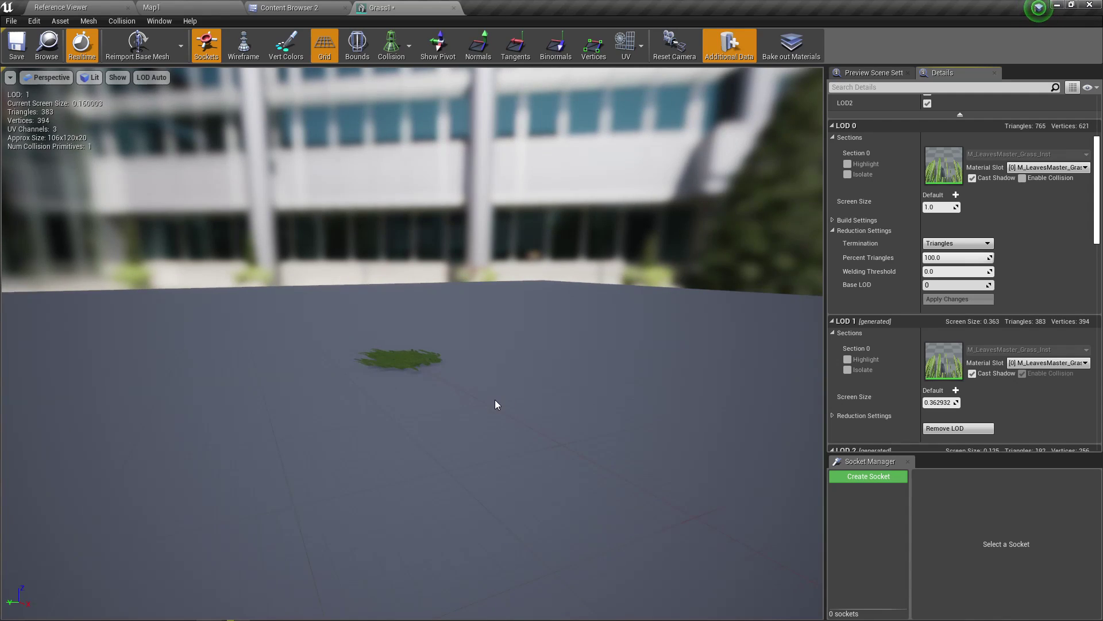
scroll(495, 399, down, 2)
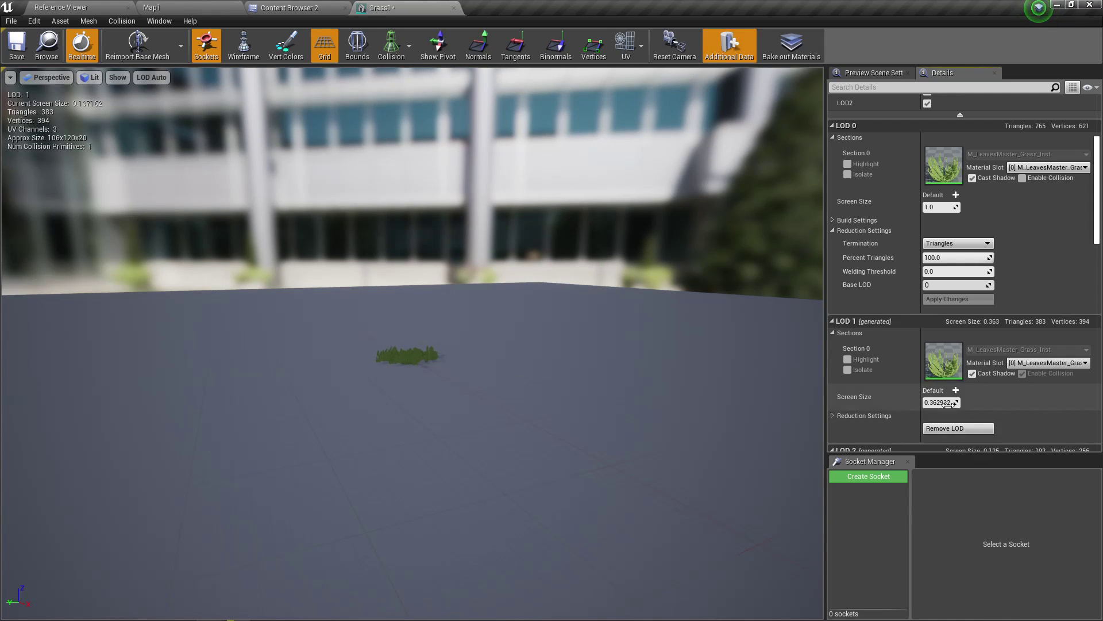
Set the screen size of Grass1's LOD 2 to 0.024501
scroll(957, 350, down, 5)
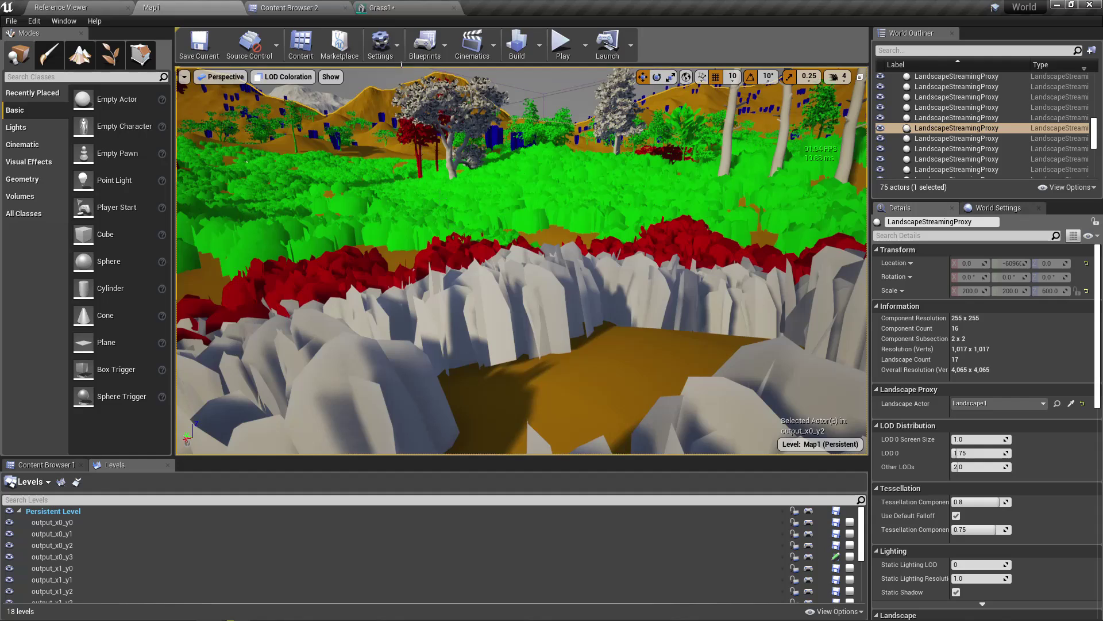
click(402, 8)
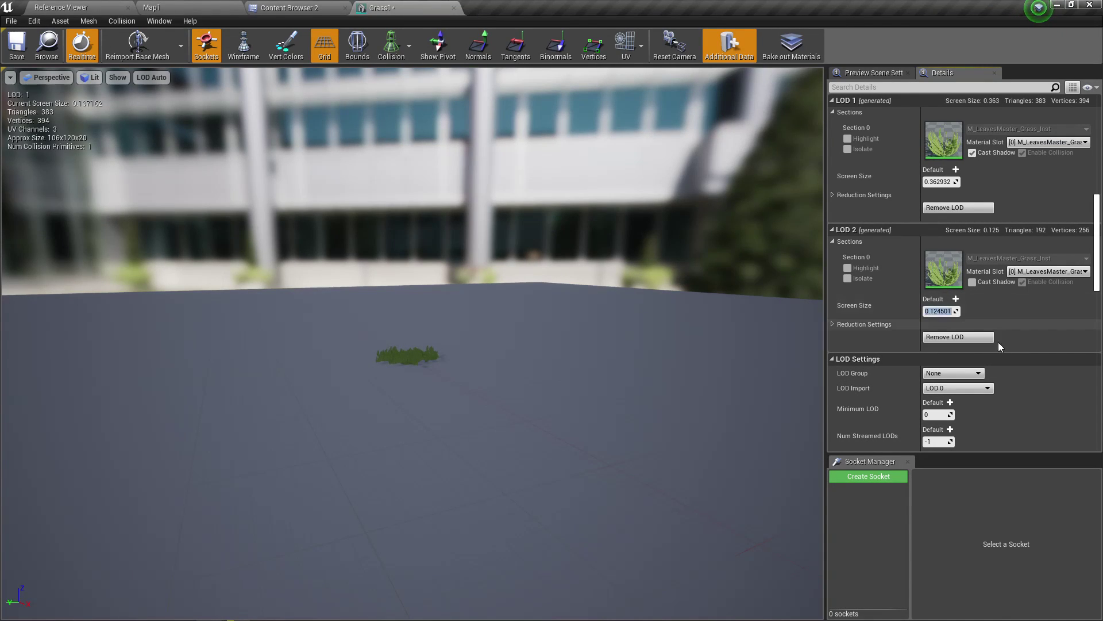
key(Left)
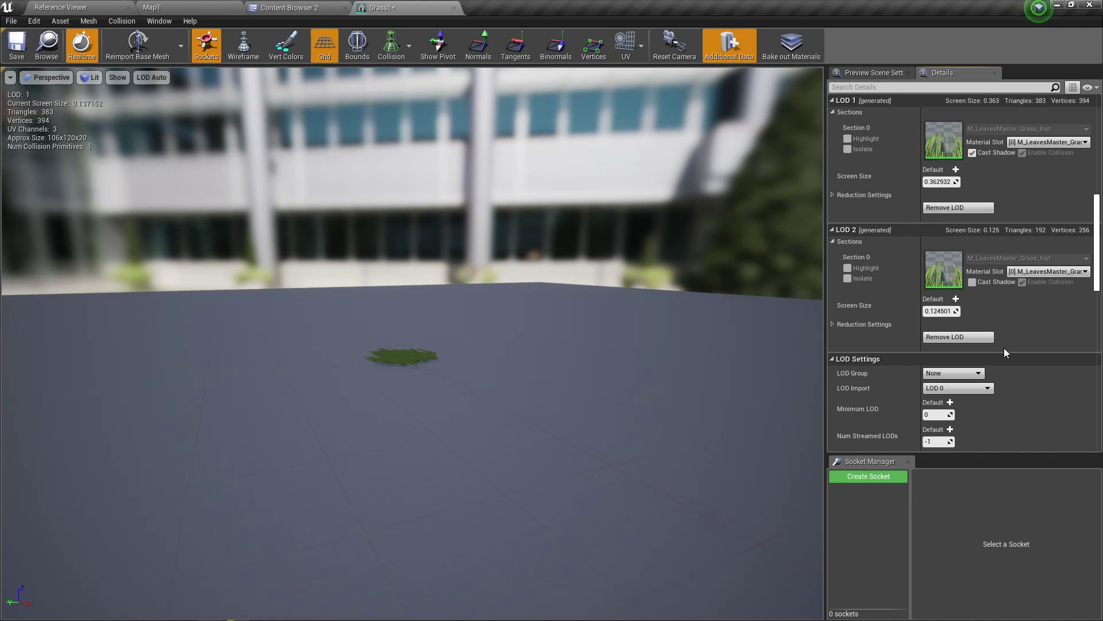
text(0)
key(Return)
Check at which distance LOD 2 takes over in the Grass1 preview and in Map1's LOD coloration
scroll(488, 329, down, 5)
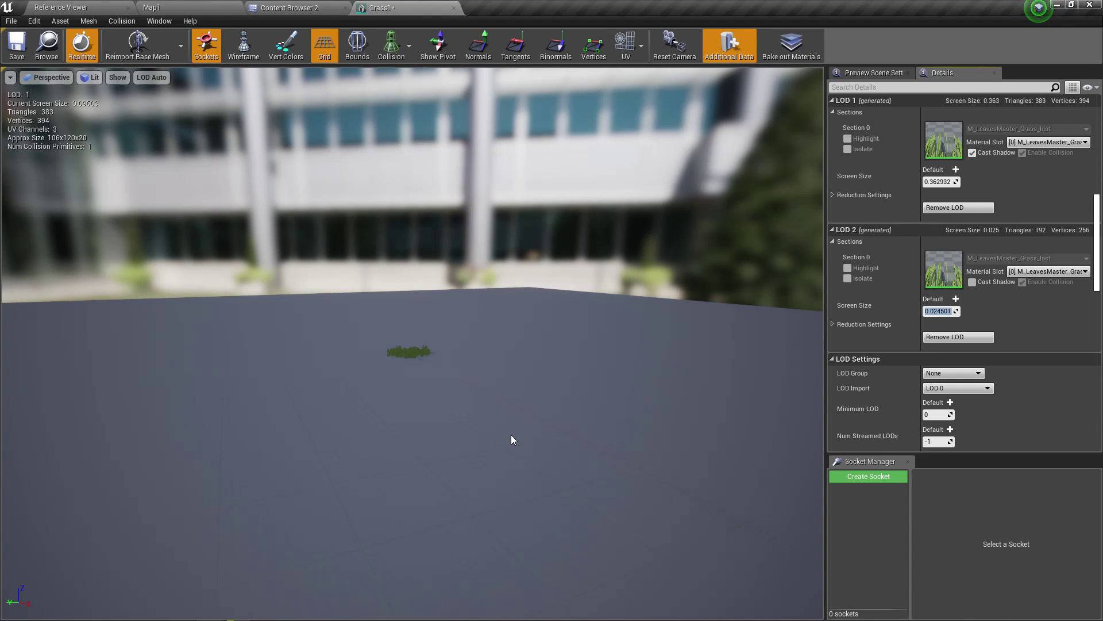
scroll(475, 412, down, 4)
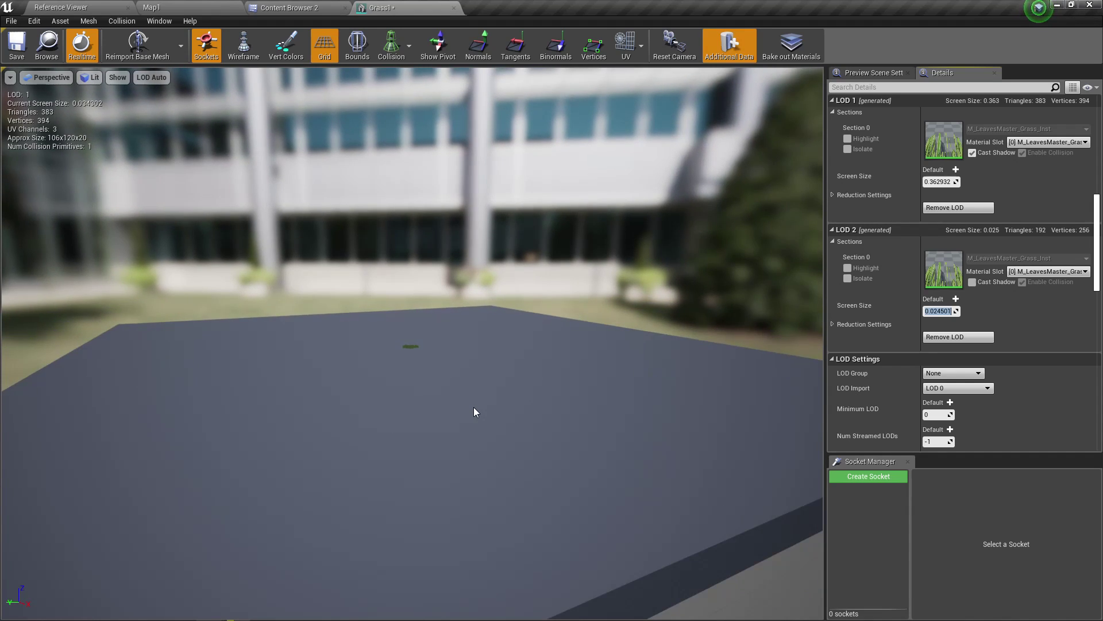
scroll(474, 411, down, 1)
scroll(473, 407, up, 4)
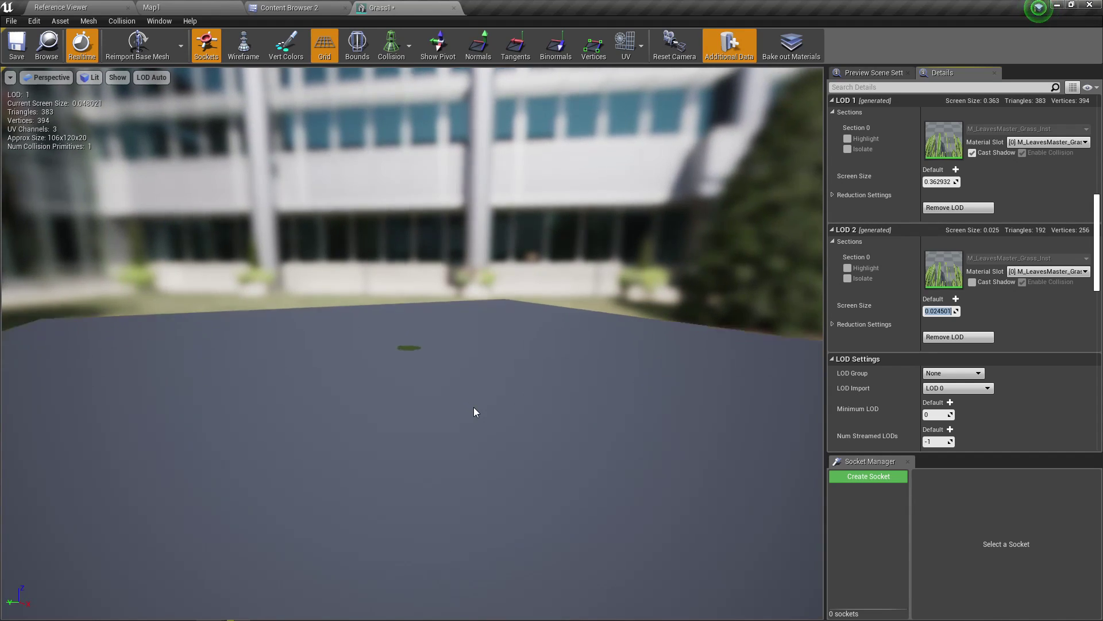
click(150, 6)
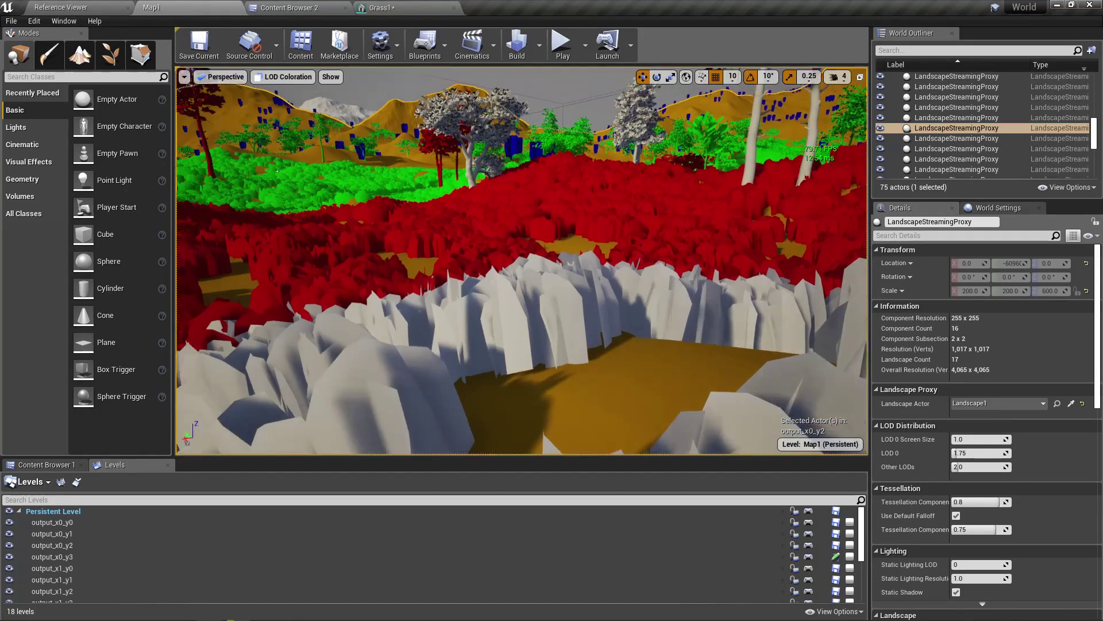
right_drag(490, 252, 472, 226)
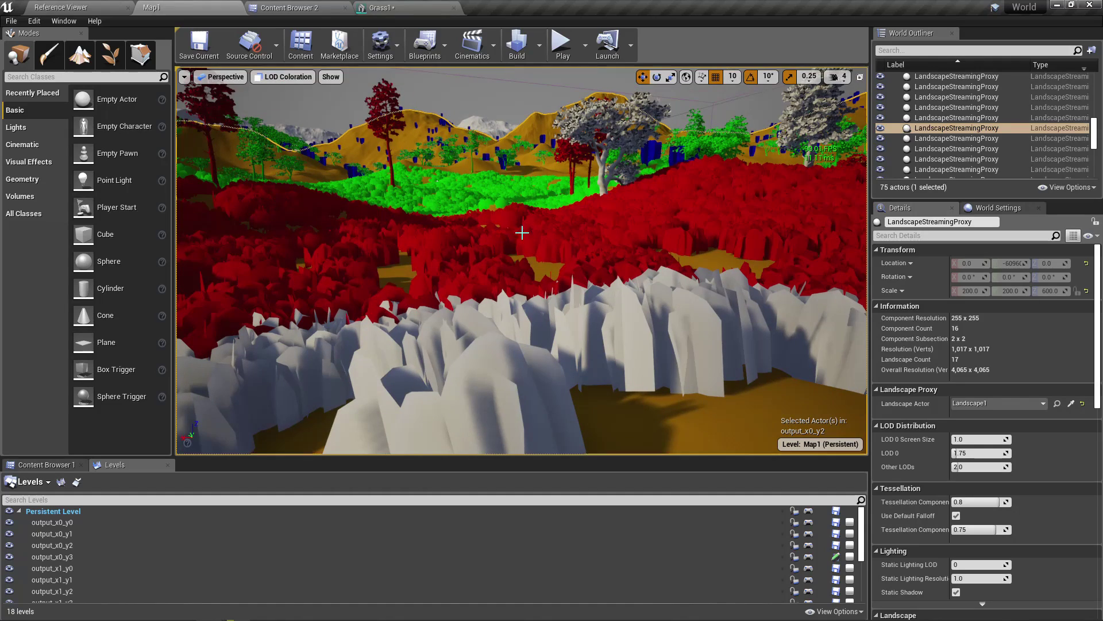
Set the screen size of Grass1's LOD 2 to 0.064501
click(412, 6)
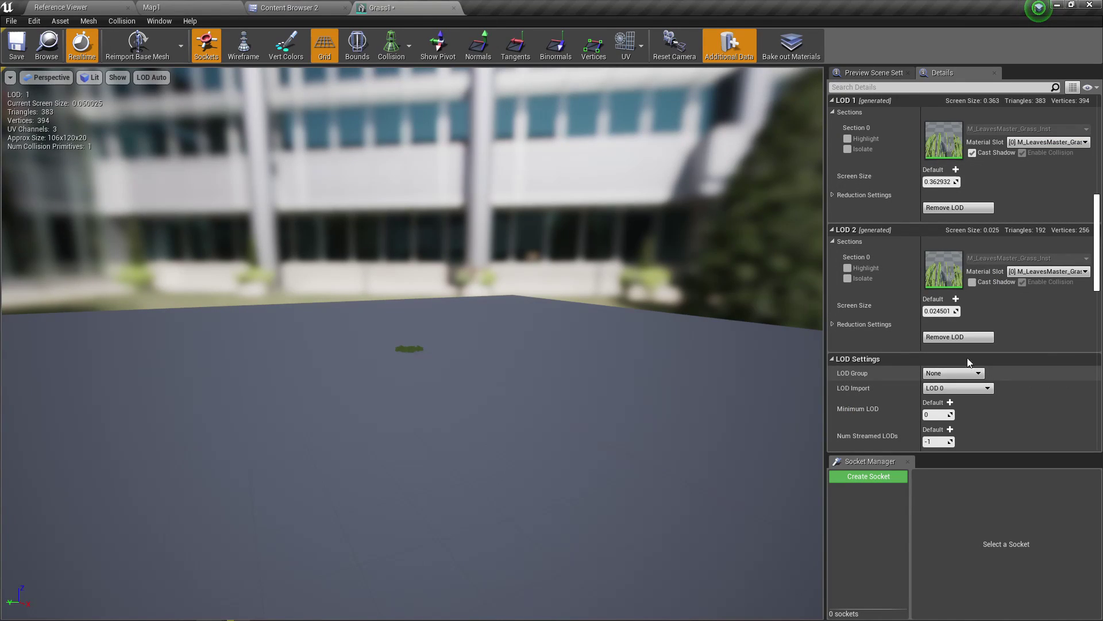
click(947, 313)
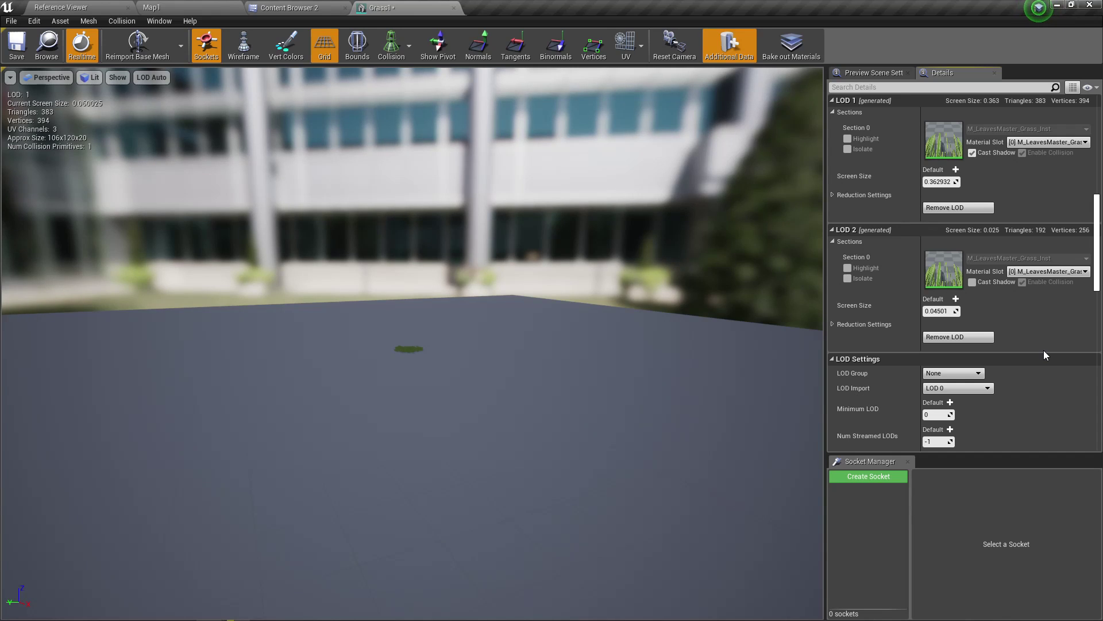
key(Delete)
text(6)
key(Return)
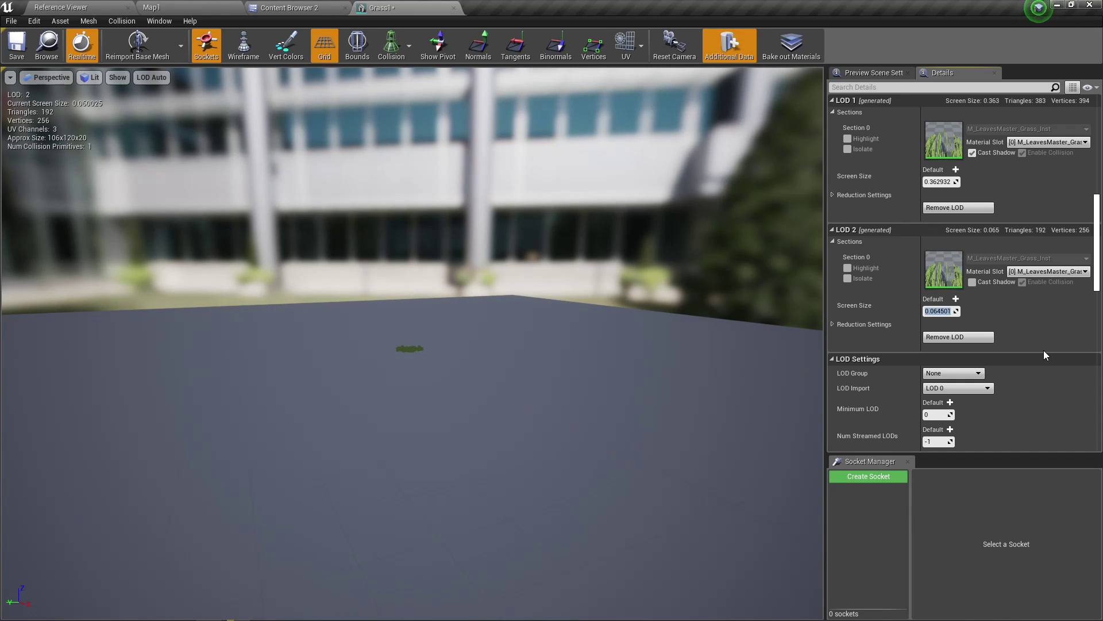
Show the Map1 viewport full screen and inspect the grass LOD zones in LOD coloration
click(151, 7)
mouse_move(508, 334)
right_down()
mouse_move(526, 341)
mouse_move(520, 317)
mouse_move(505, 315)
right_up()
key(F11)
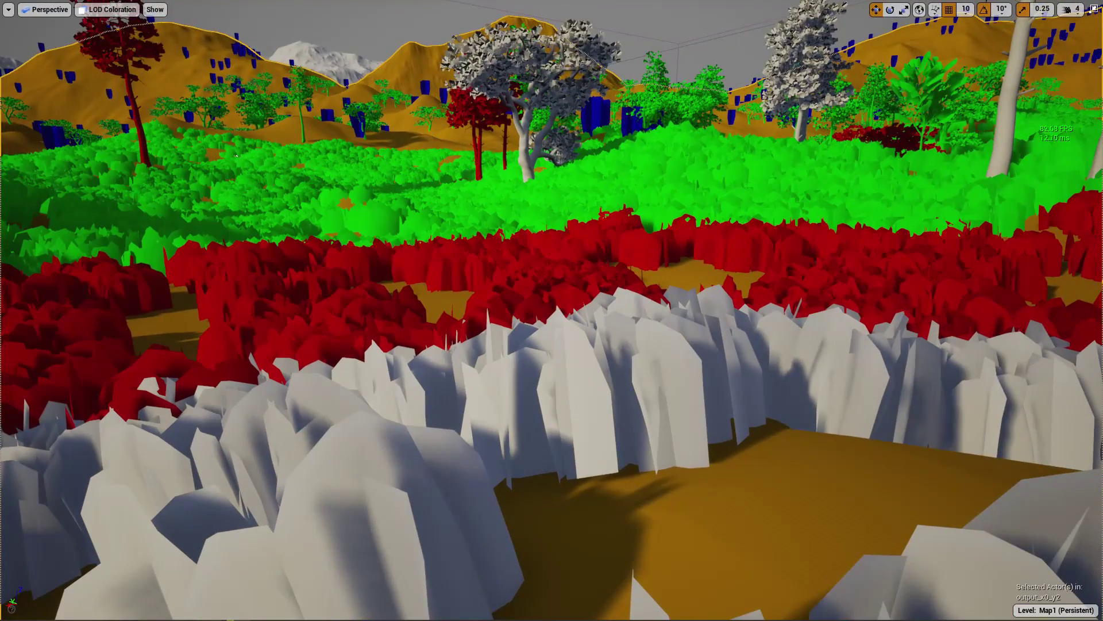
right_drag(465, 175, 517, 158)
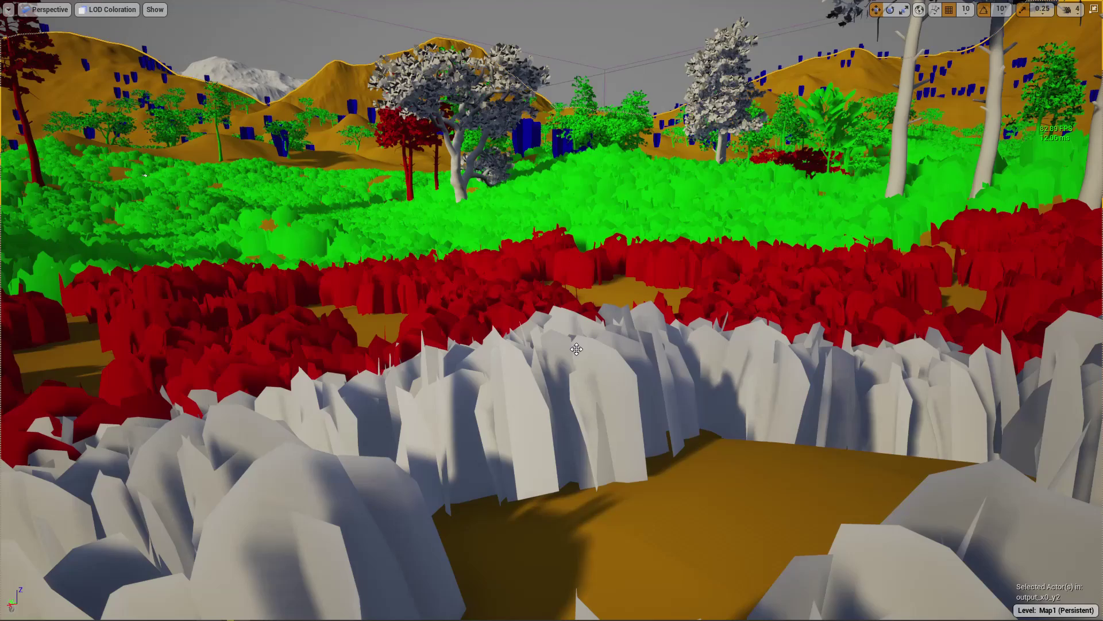
Play the level and run the character through the grass to judge its look and performance
key(alt+p)
key(w)
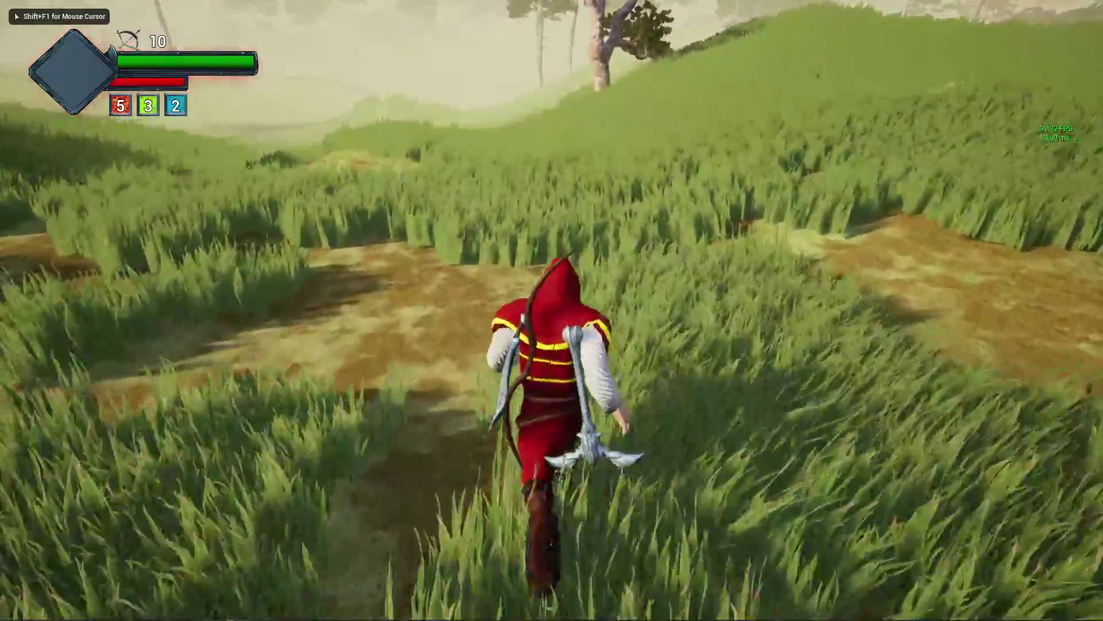
key(a)
key(w)
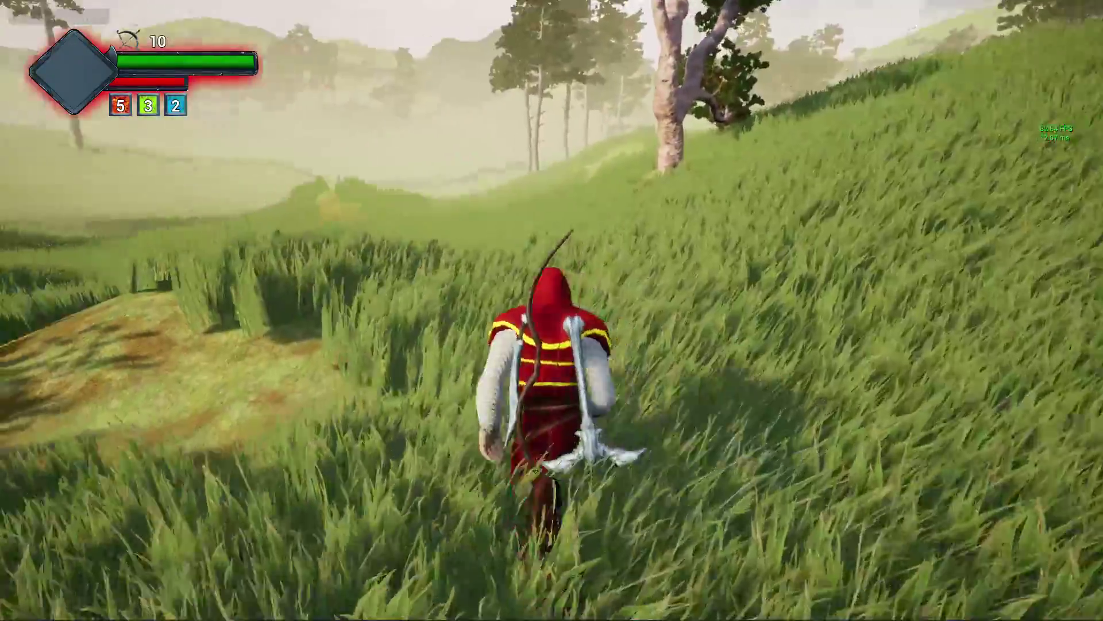
key(w)
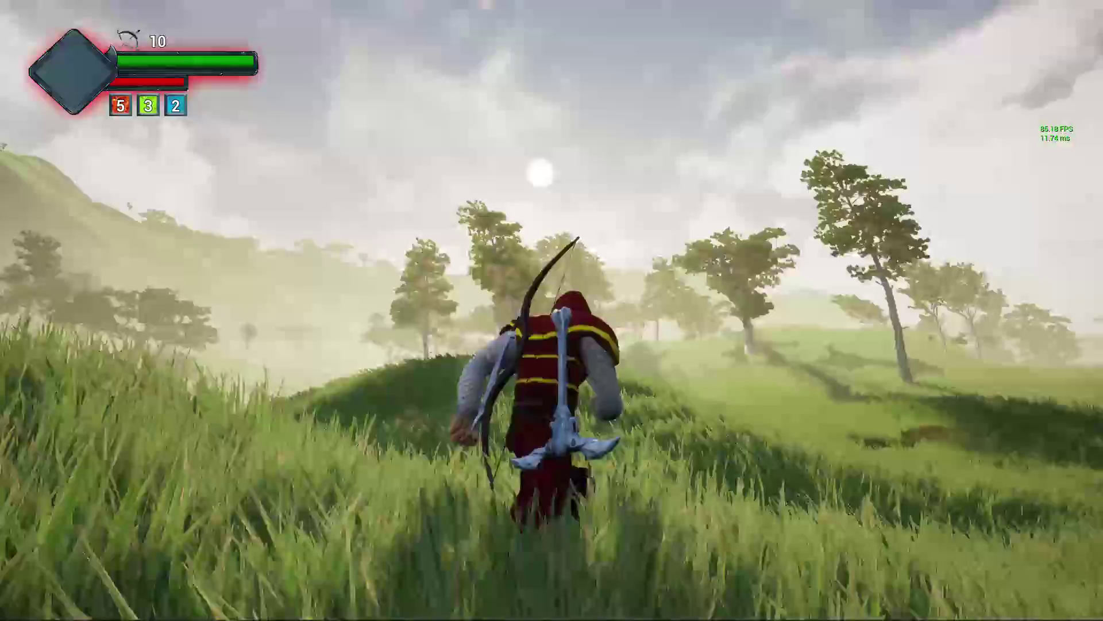
key(w)
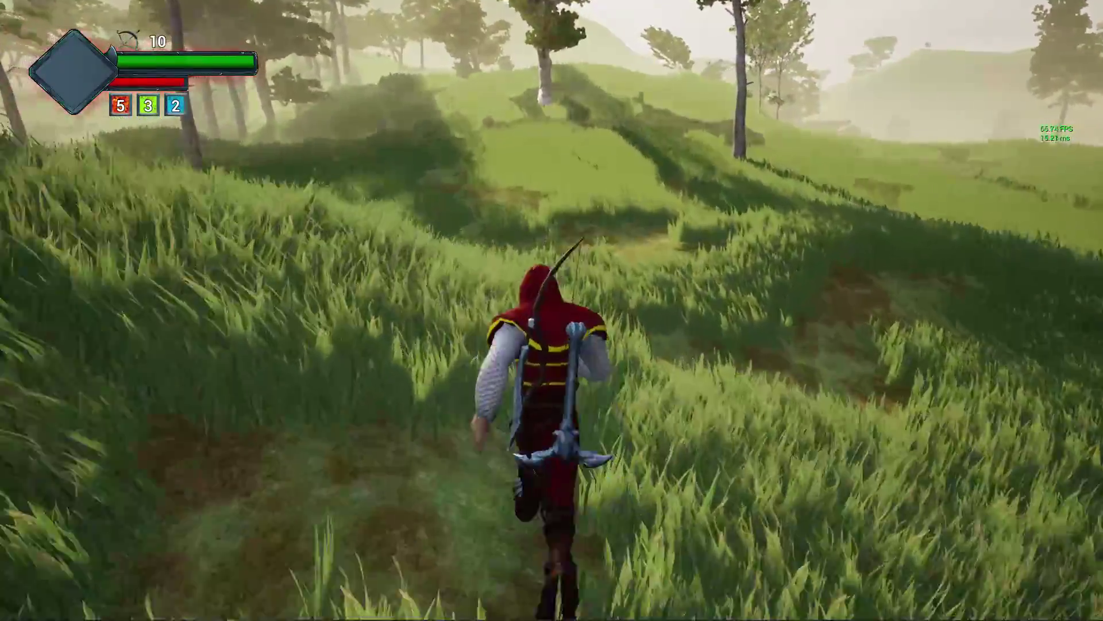
key(s)
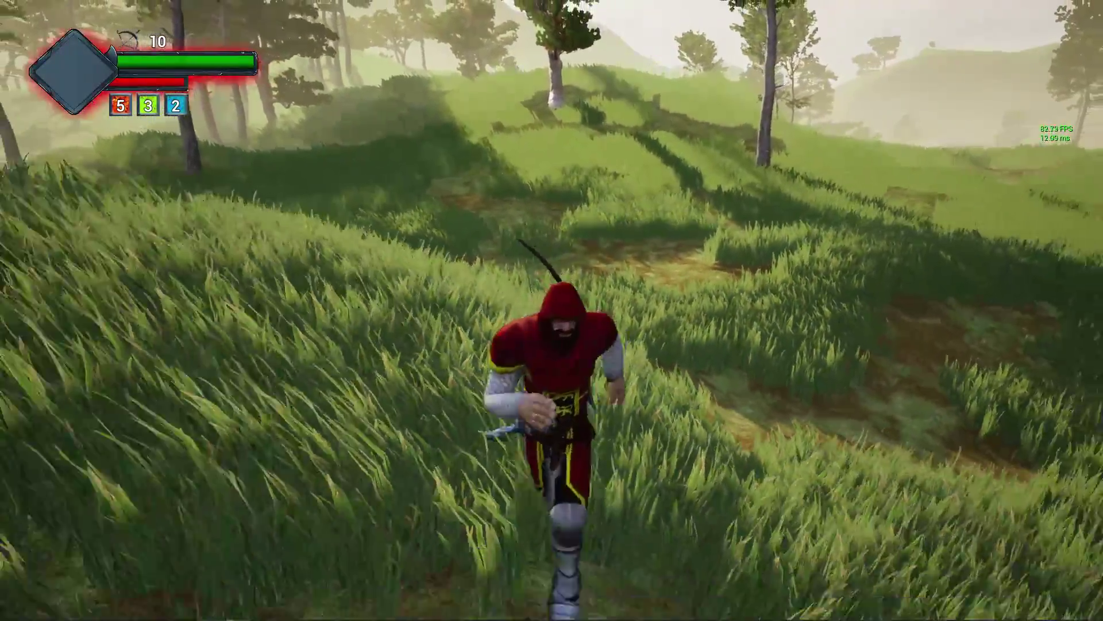
key(w)
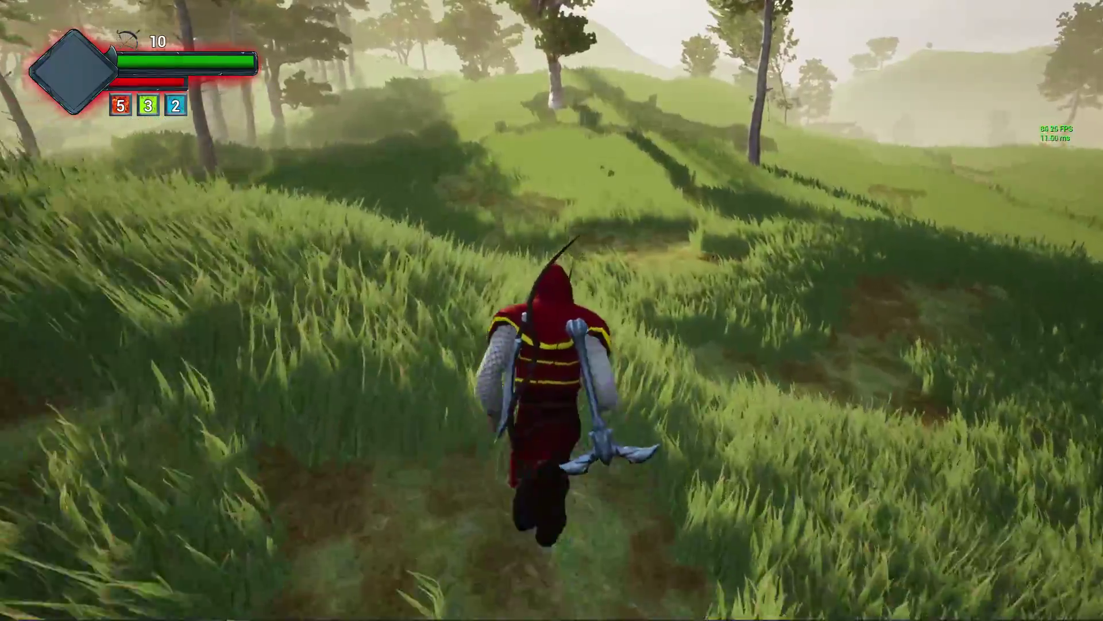
Return from play to Map1's LOD Coloration viewport and examine the grass LODs over a wider area
key(s)
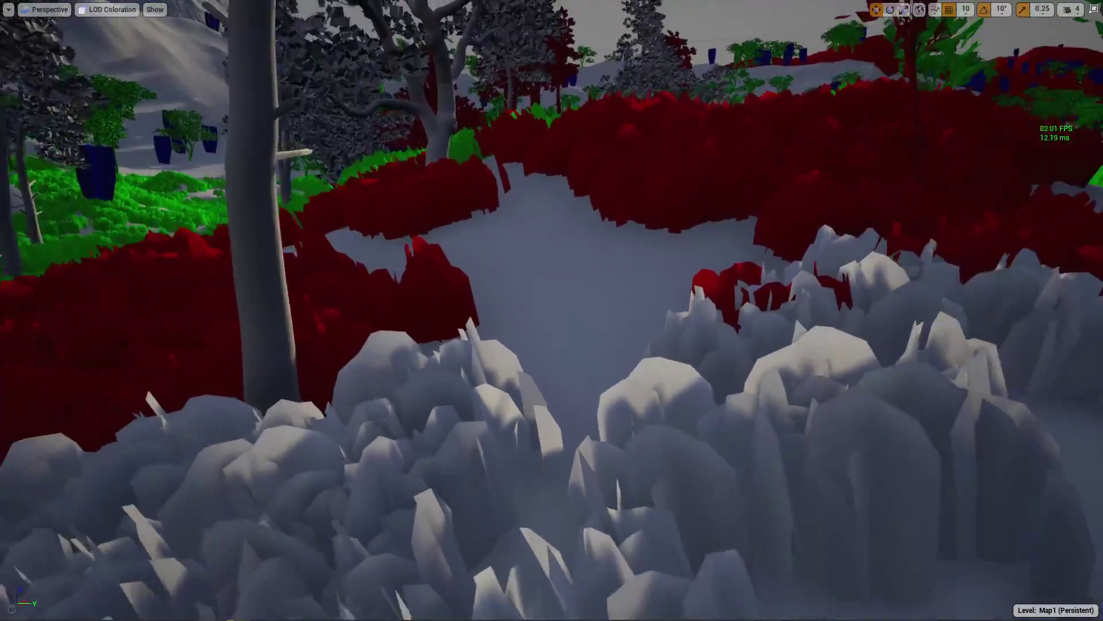
key(s)
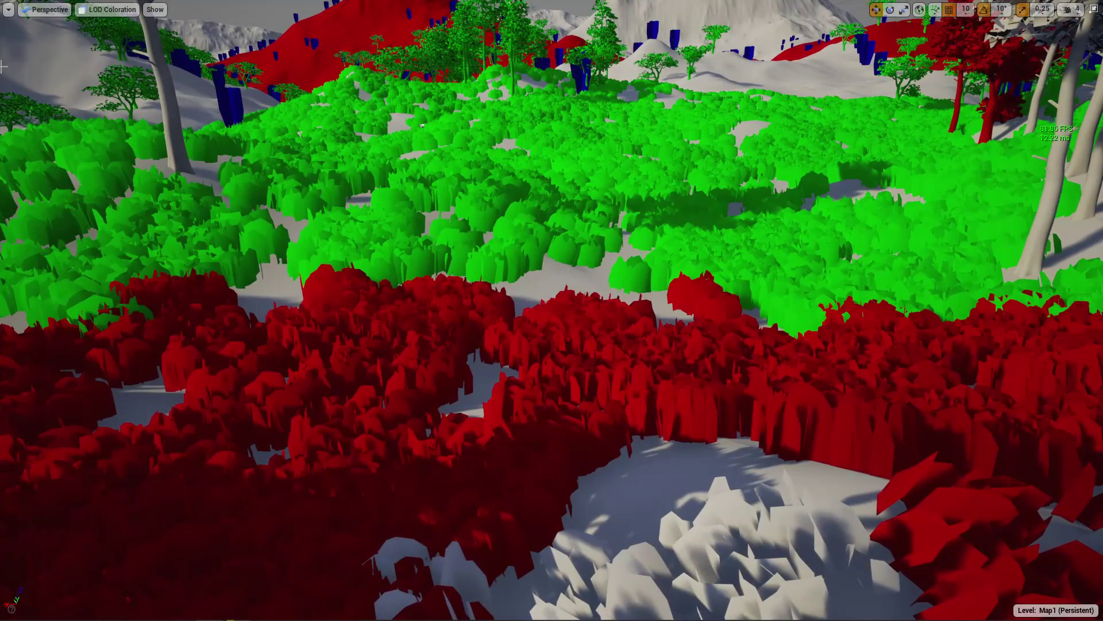
Switch to the M_GrassMaster material, enable Dithered LOD Transition, and apply the change to the material
key(F11)
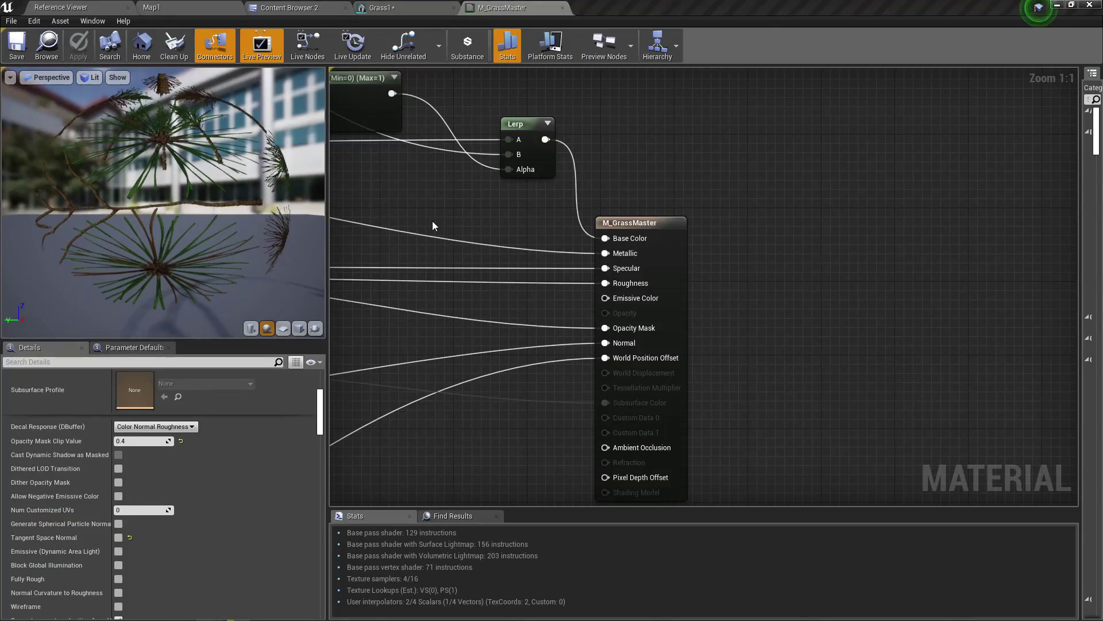
scroll(432, 220, down, 4)
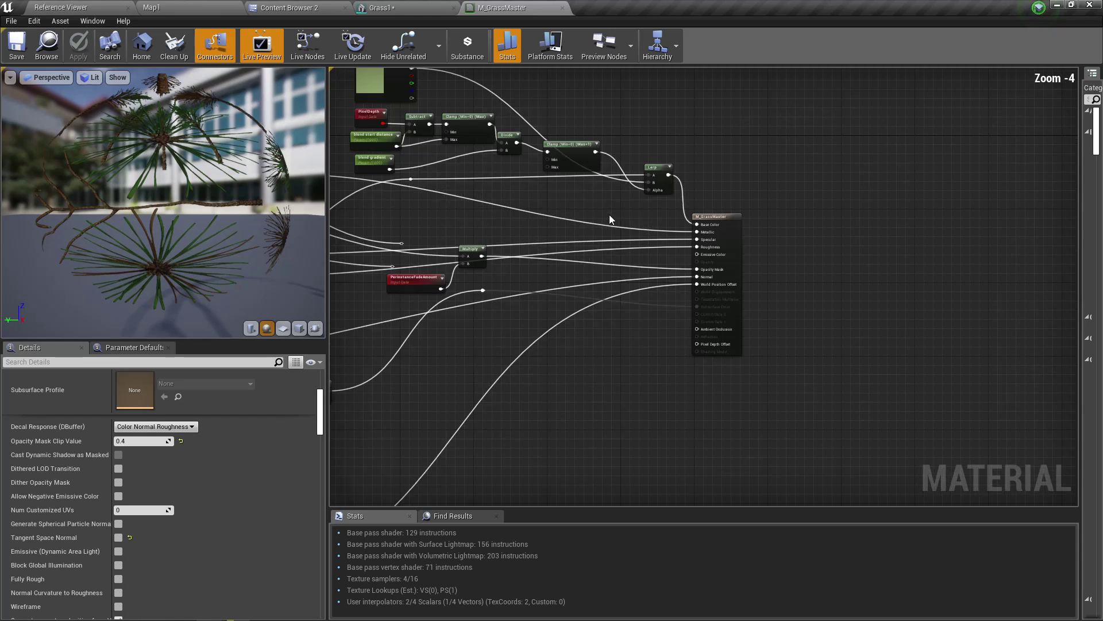
right_drag(564, 228, 739, 239)
right_drag(511, 236, 822, 266)
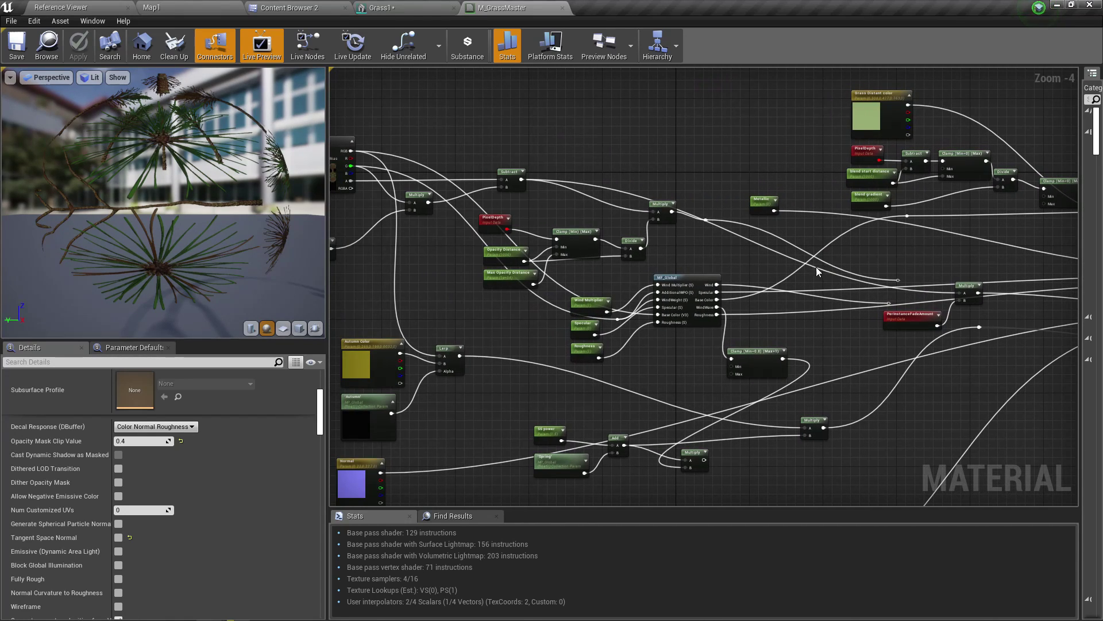
right_drag(483, 345, 320, 261)
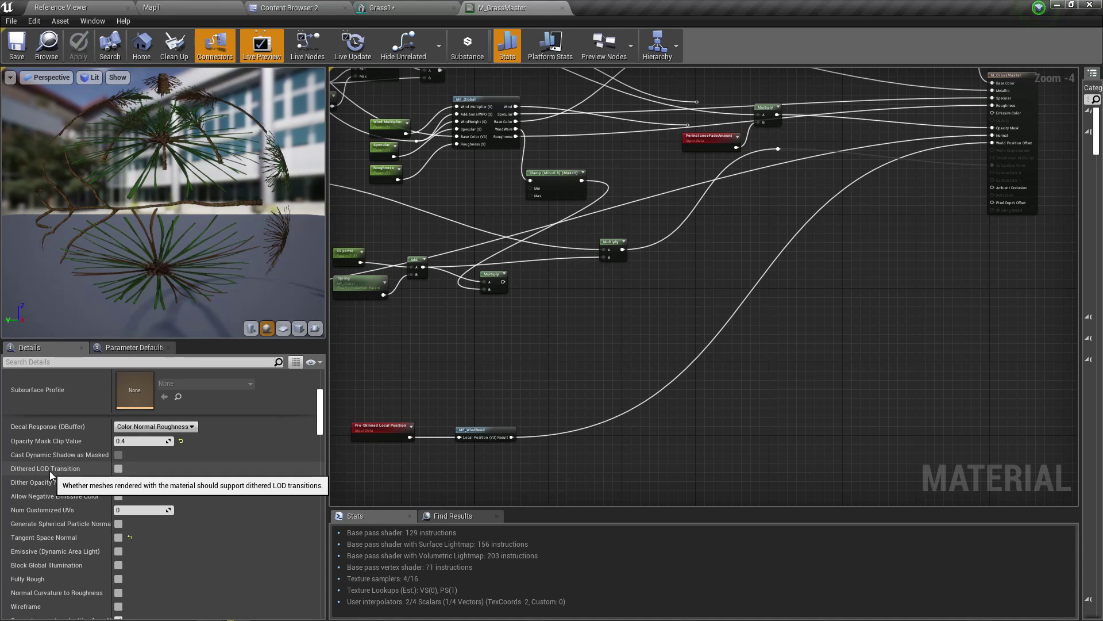
click(119, 469)
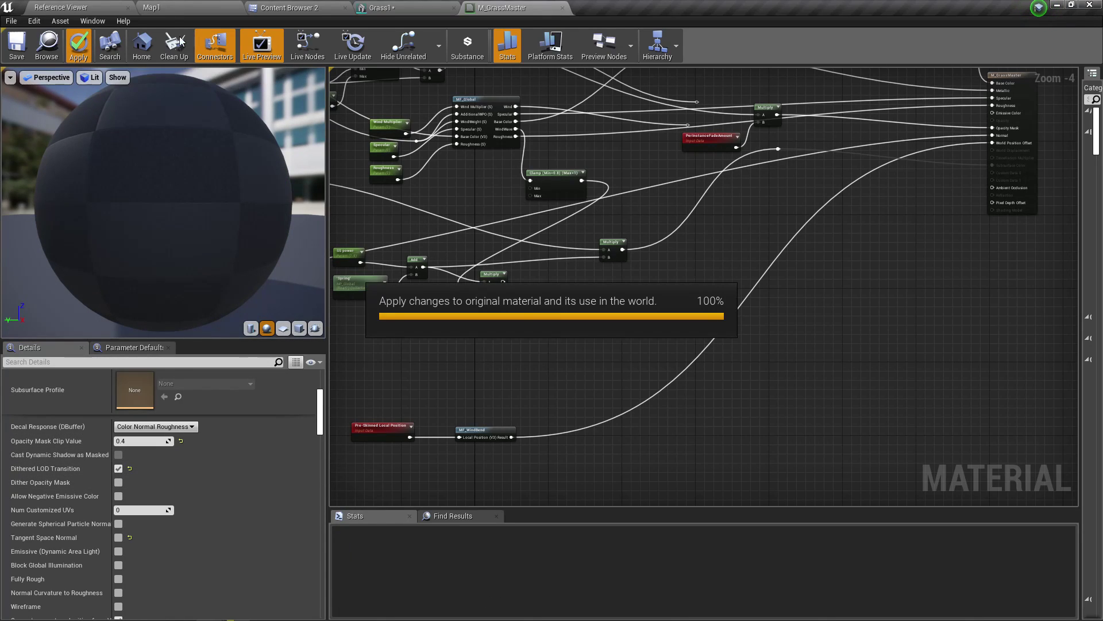
Return to Map1 and show its LOD Coloration viewport full screen, facing the boundary between the grass LODs
click(161, 5)
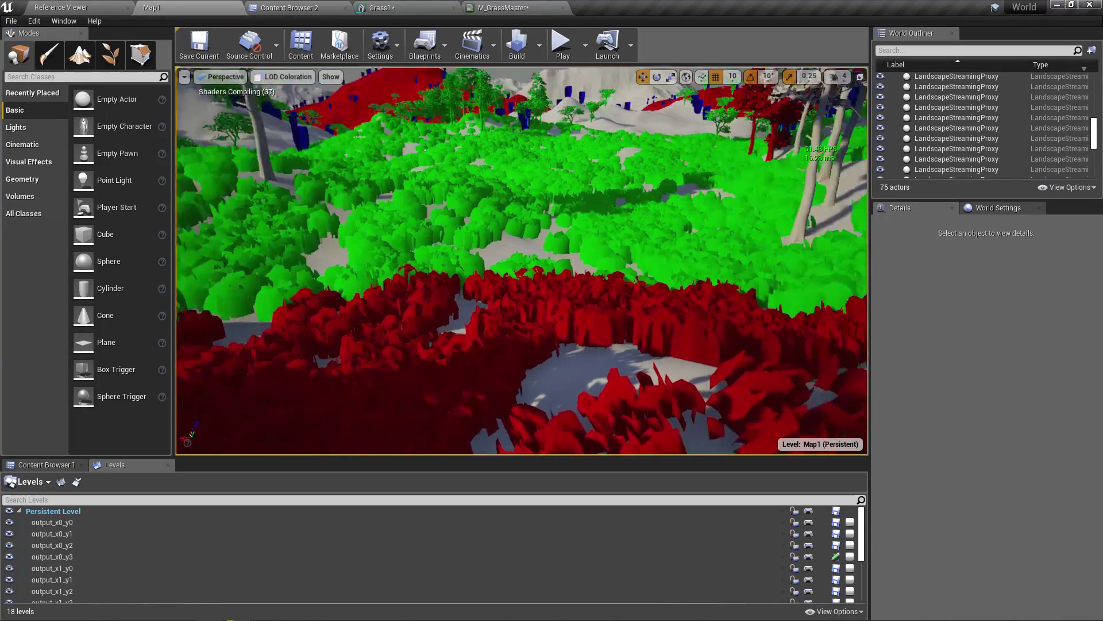
right_drag(522, 261, 517, 305)
key(Down)
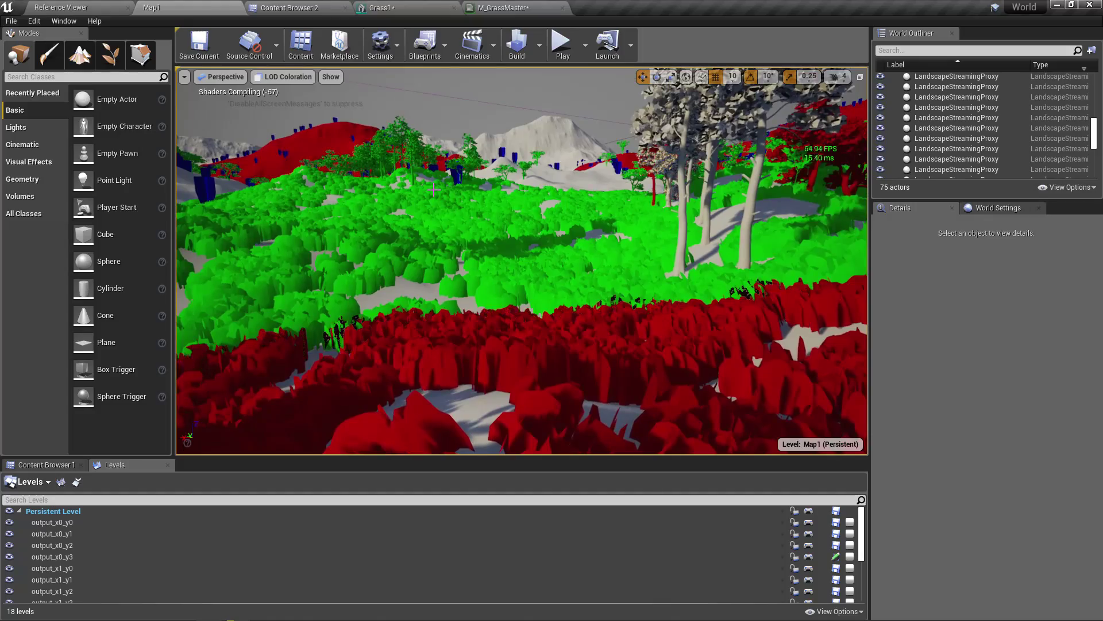
key(F11)
mouse_move(418, 240)
right_down()
mouse_move(397, 247)
mouse_move(426, 256)
mouse_move(431, 240)
right_up()
key(w)
key(Down)
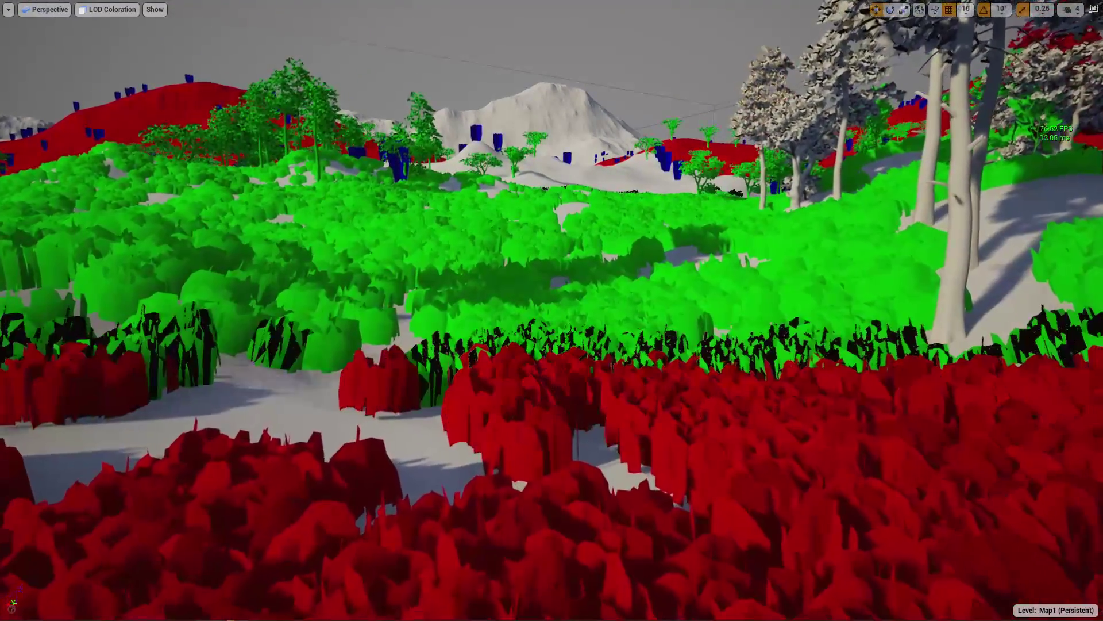
Move the camera back and forth across the grass LOD boundary to examine the dithered transition
key(Down)
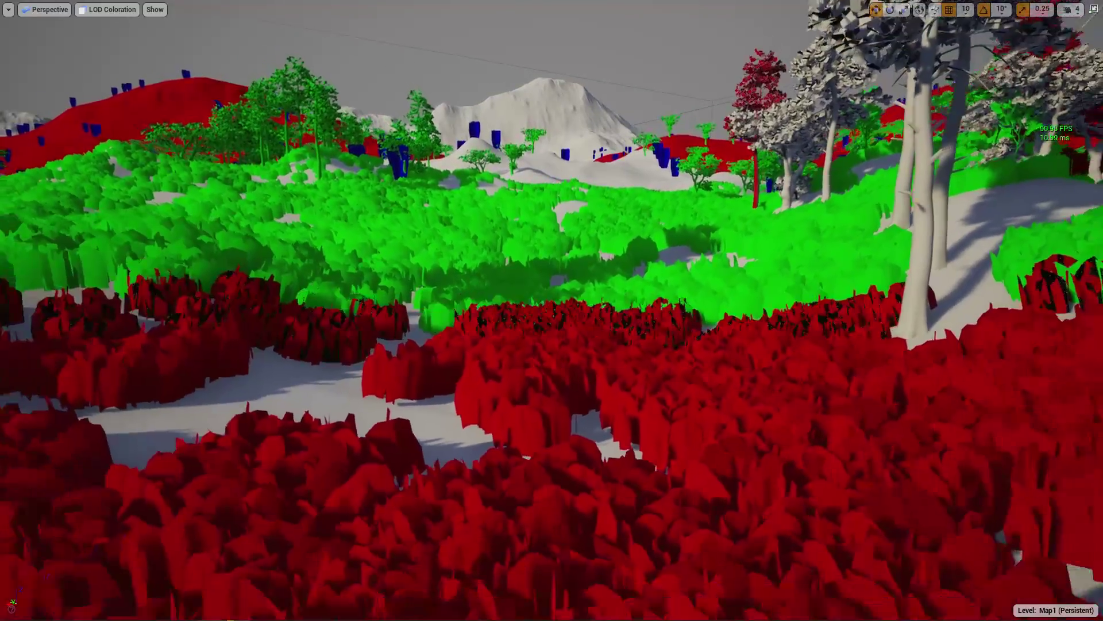
key(Down)
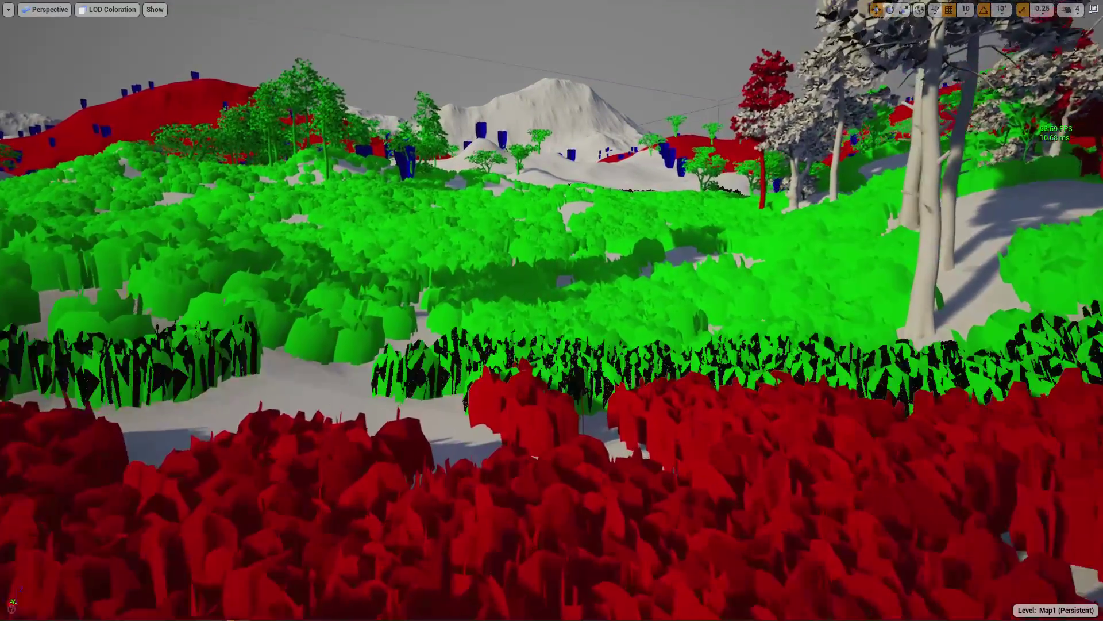
key(Down)
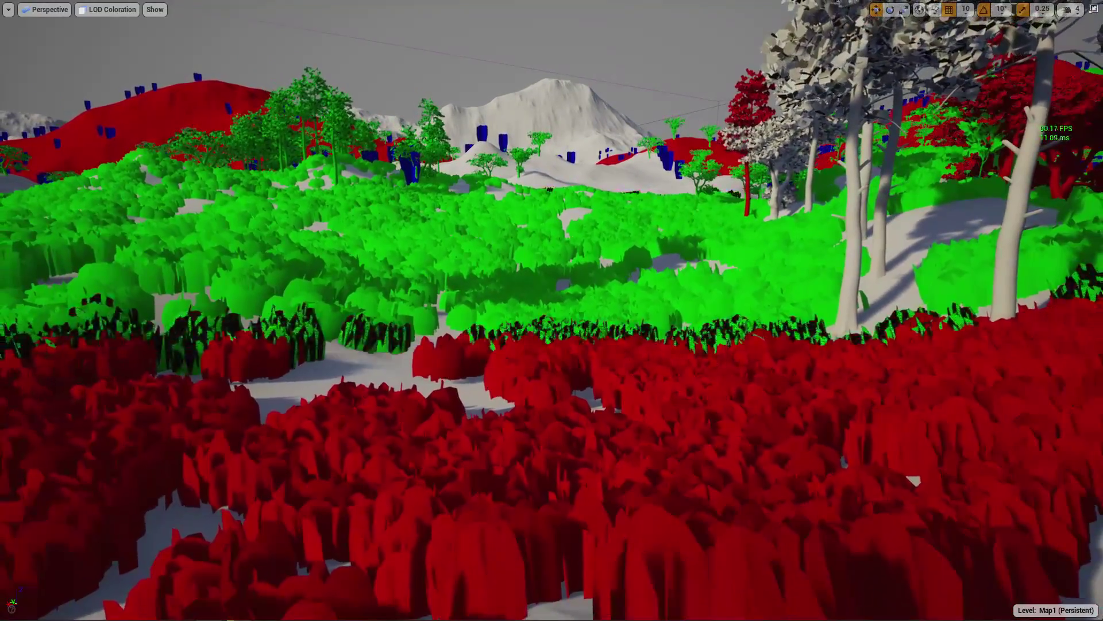
key(Down)
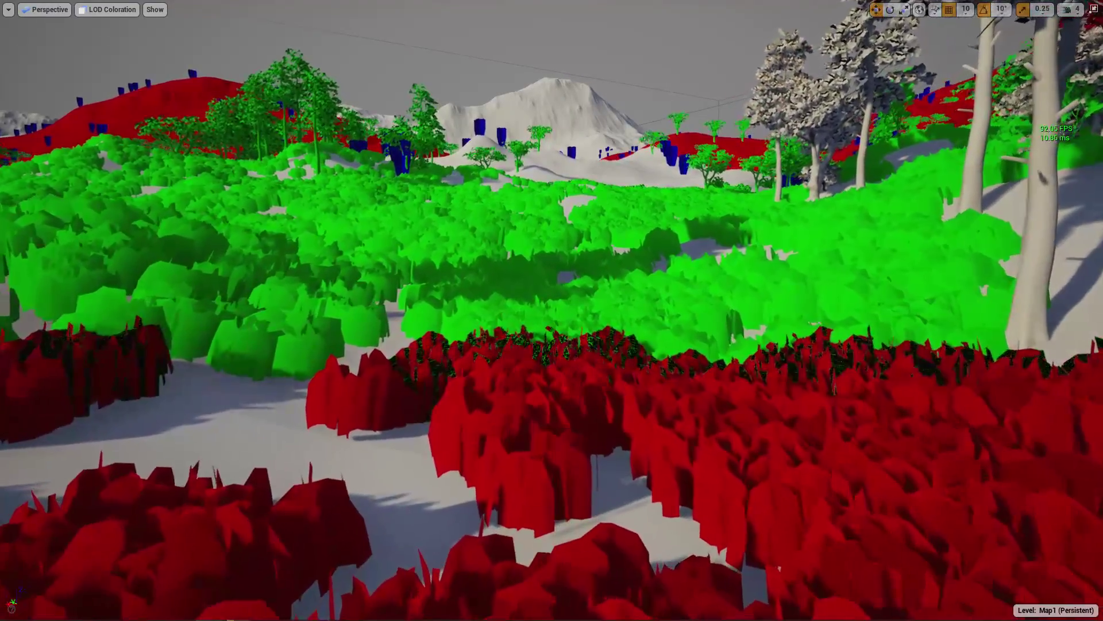
key(Down)
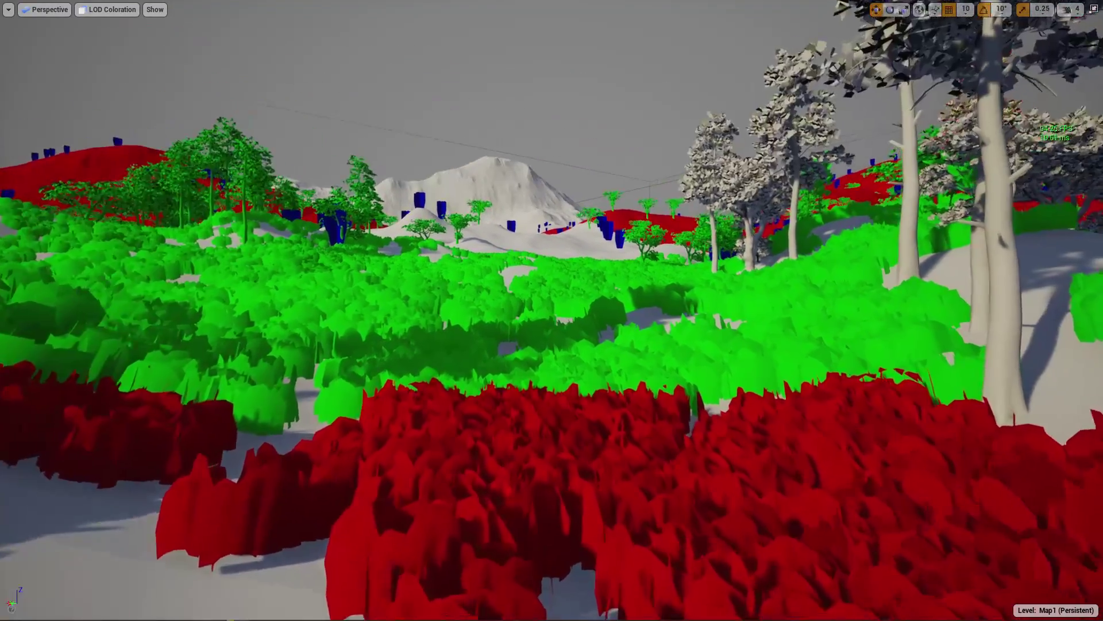
key(w)
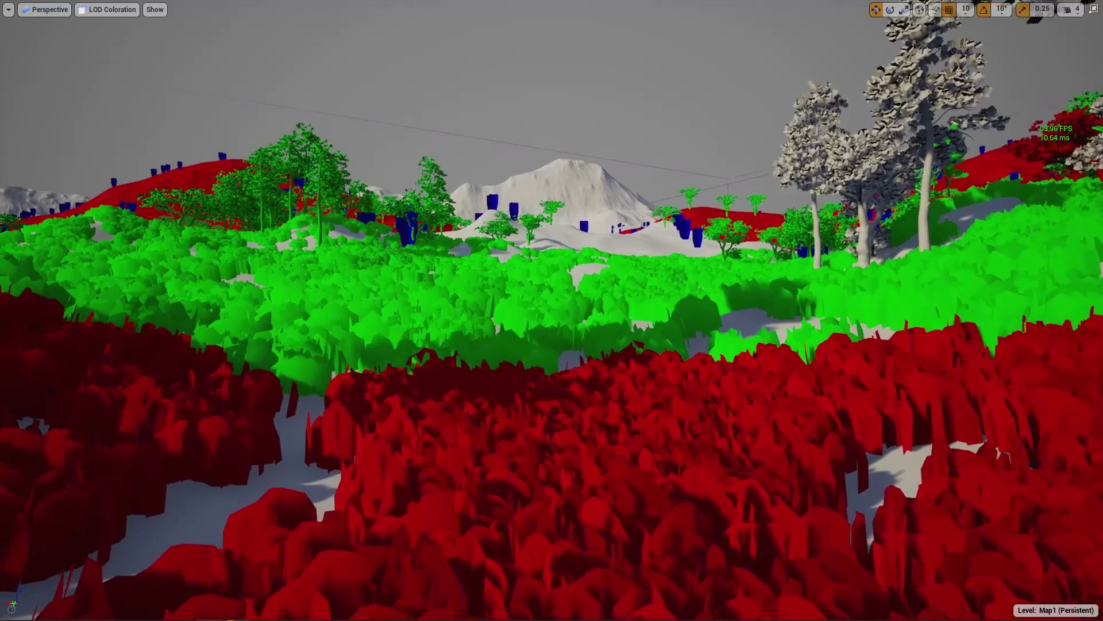
key(a)
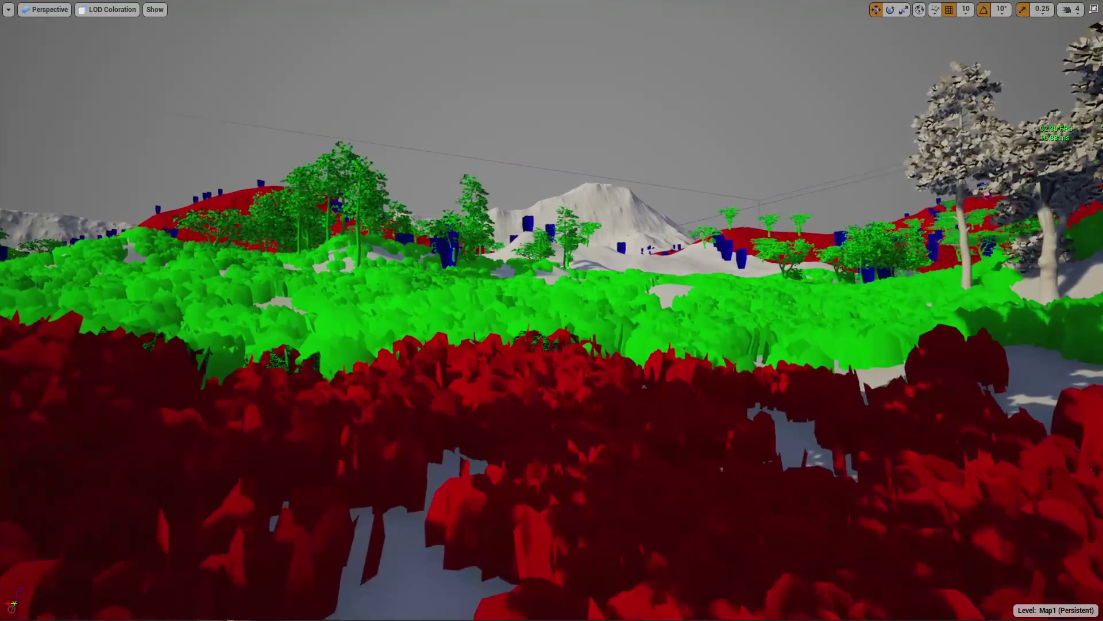
right_drag(386, 252, 373, 282)
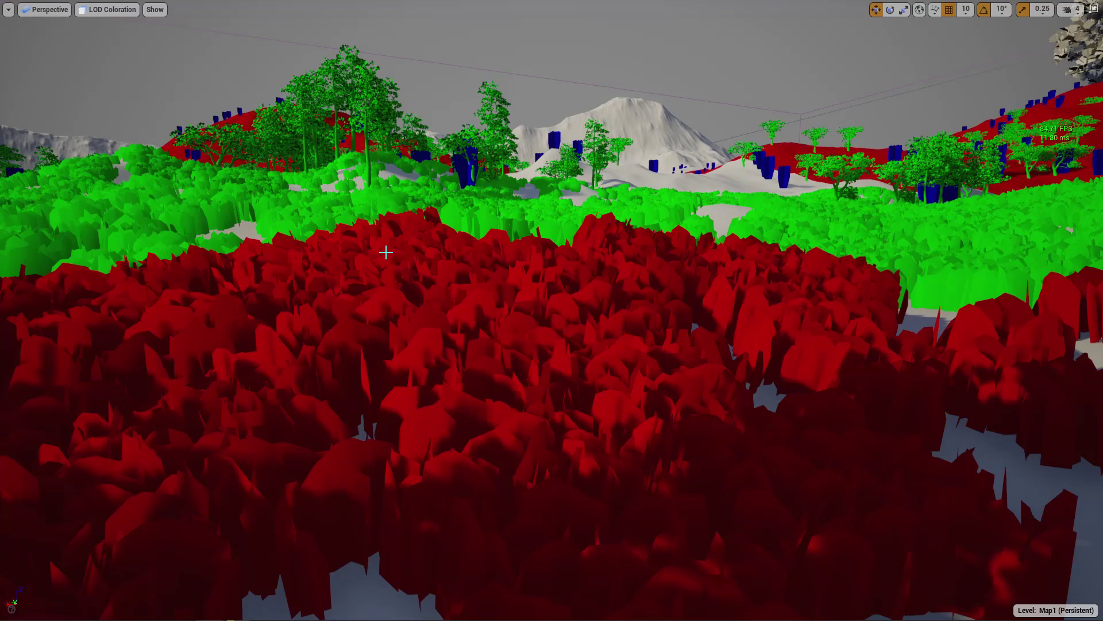
Play the level and run the character across the grassy hills to judge the LOD transitions, then stop playing
key(alt+p)
key(w)
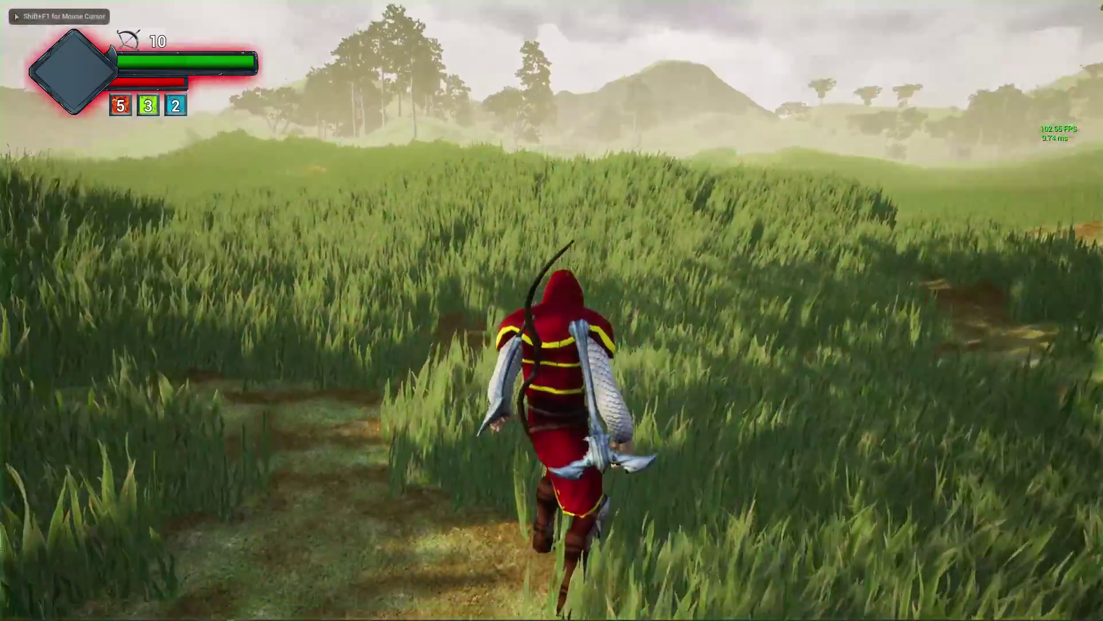
key(w)
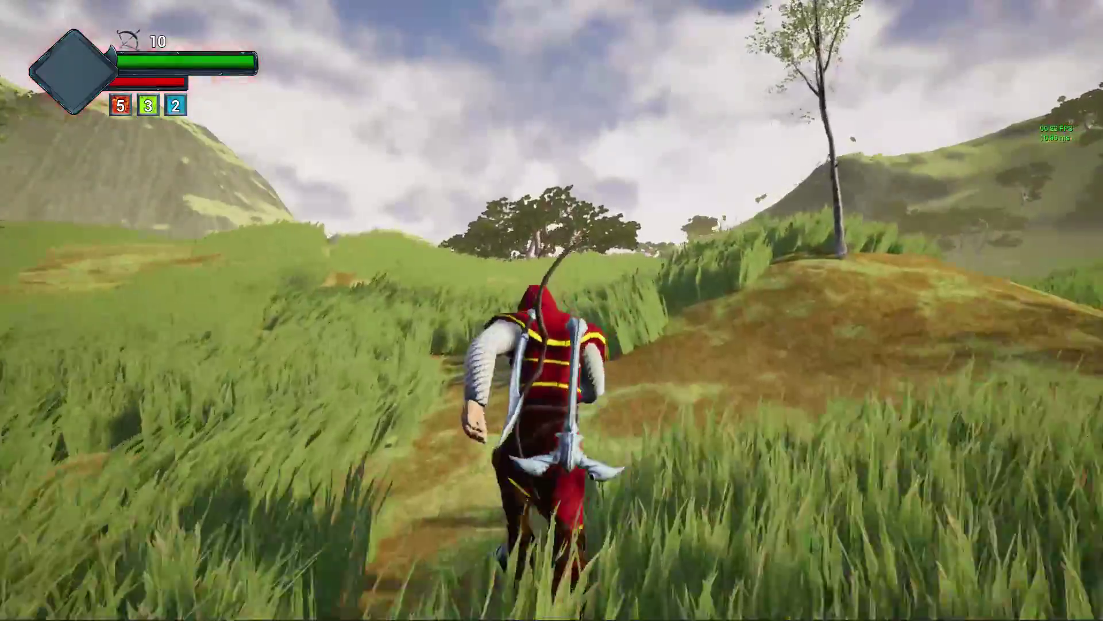
key(w)
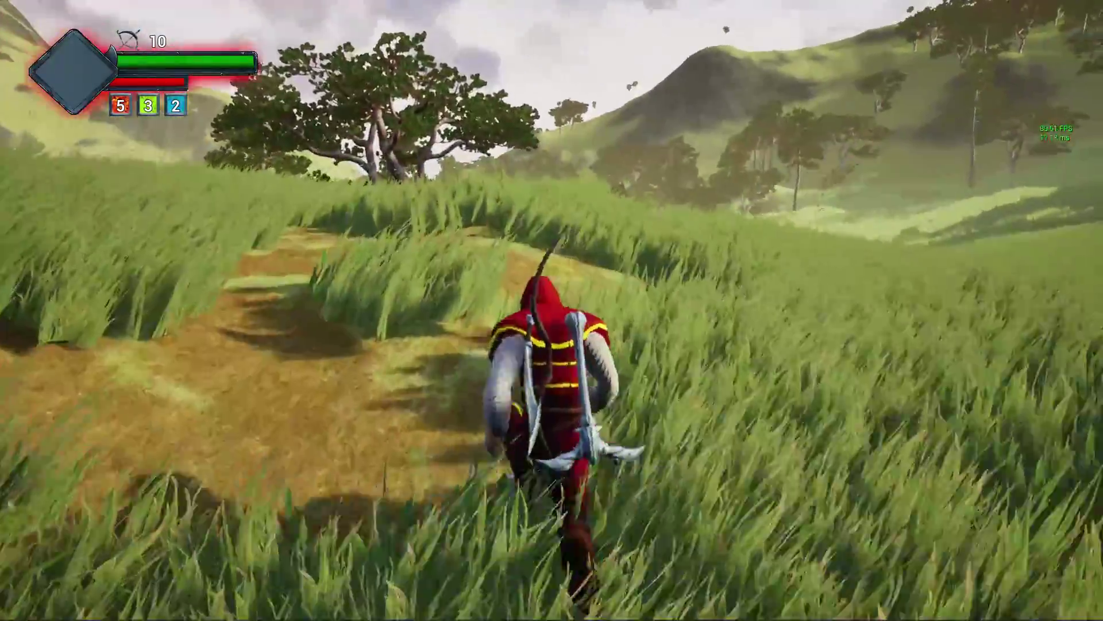
key(w)
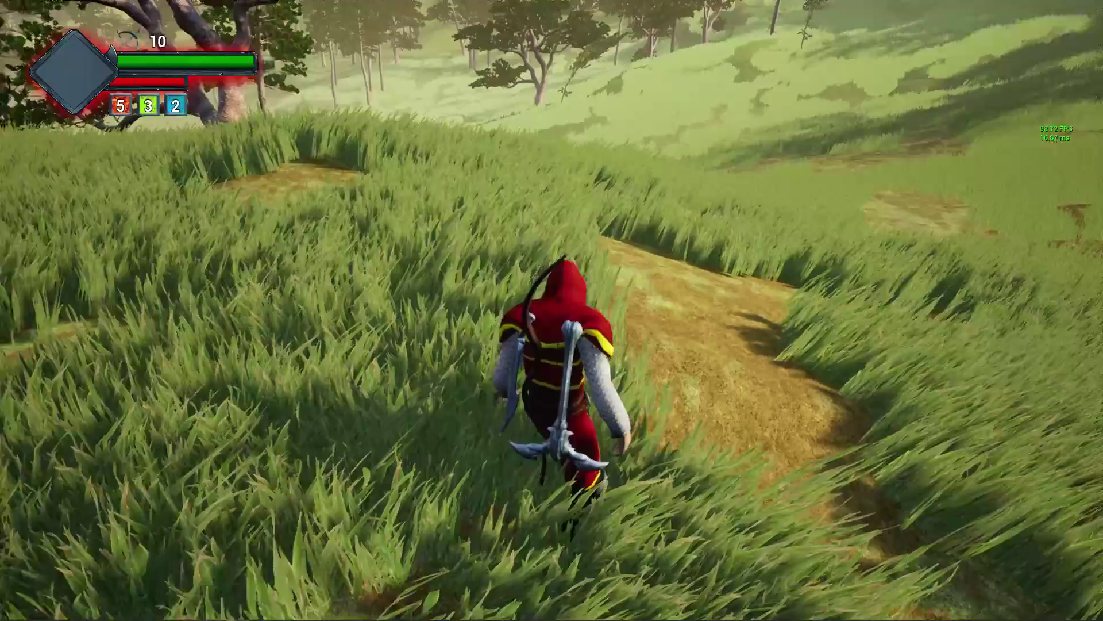
key(w)
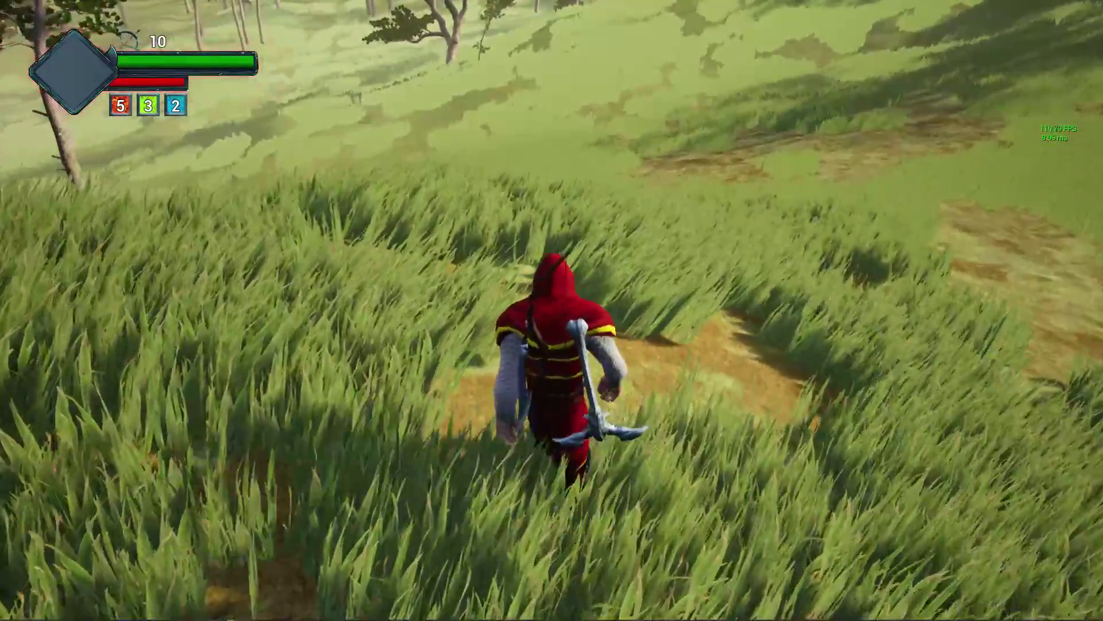
key(w)
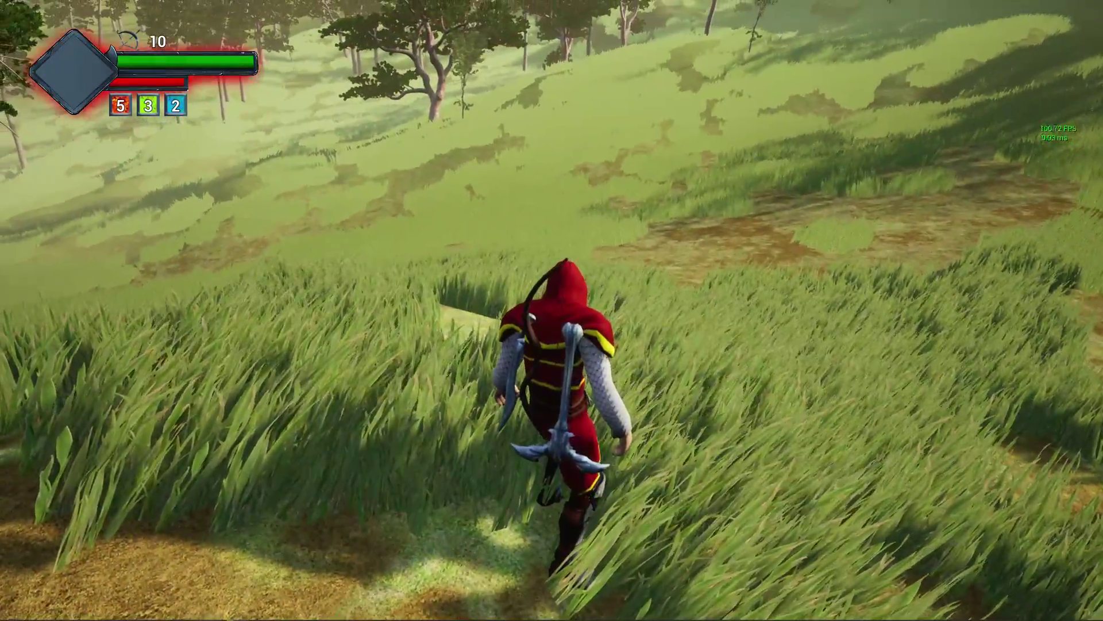
key(w)
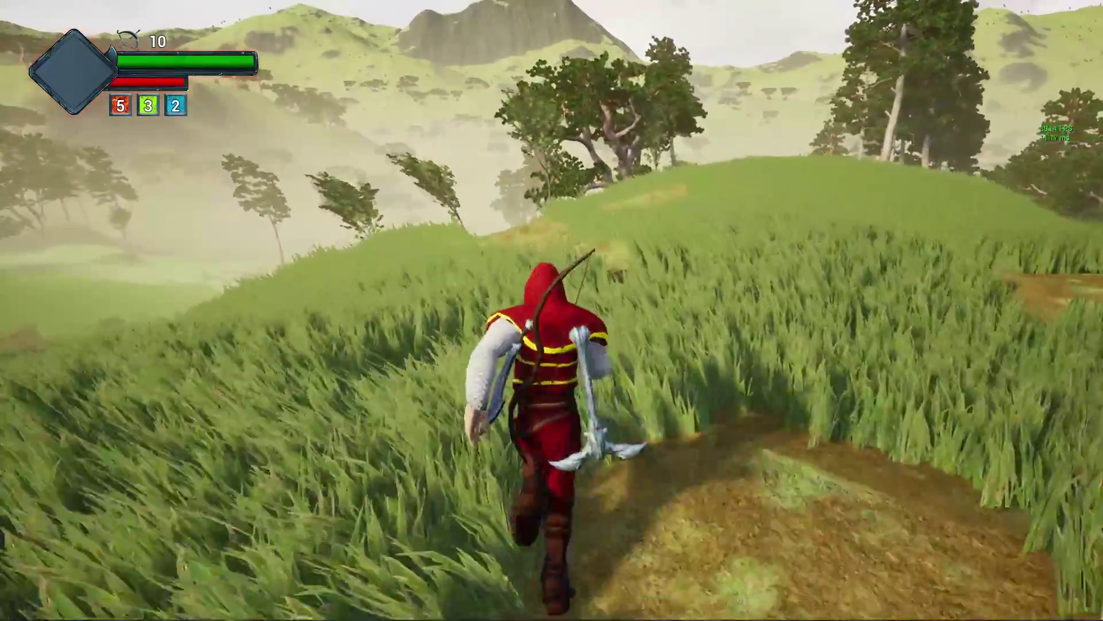
key(w)
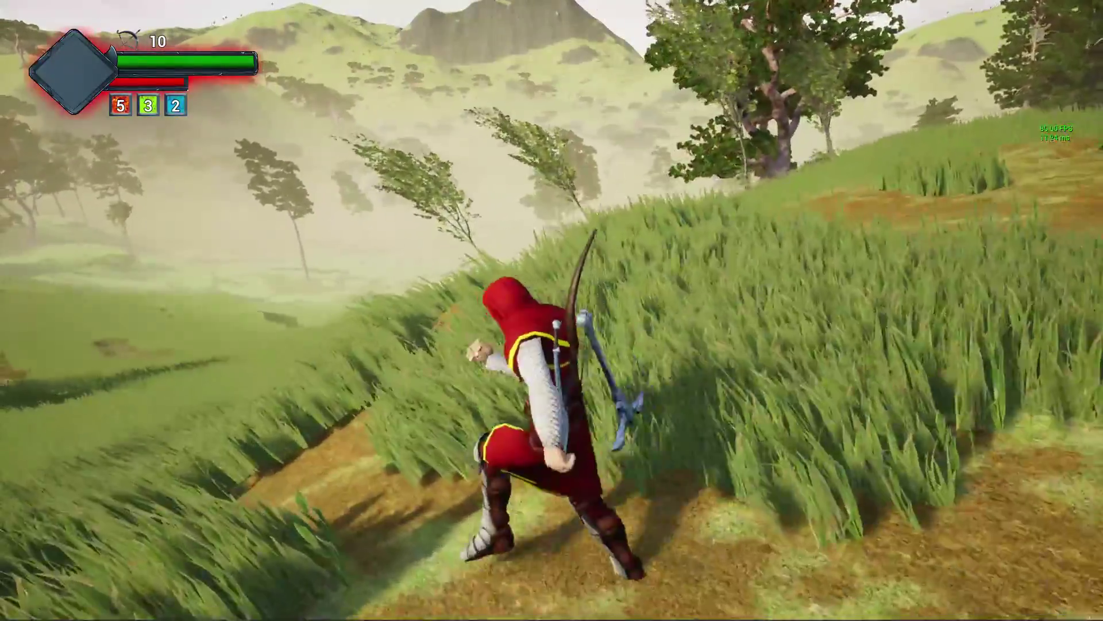
key(w)
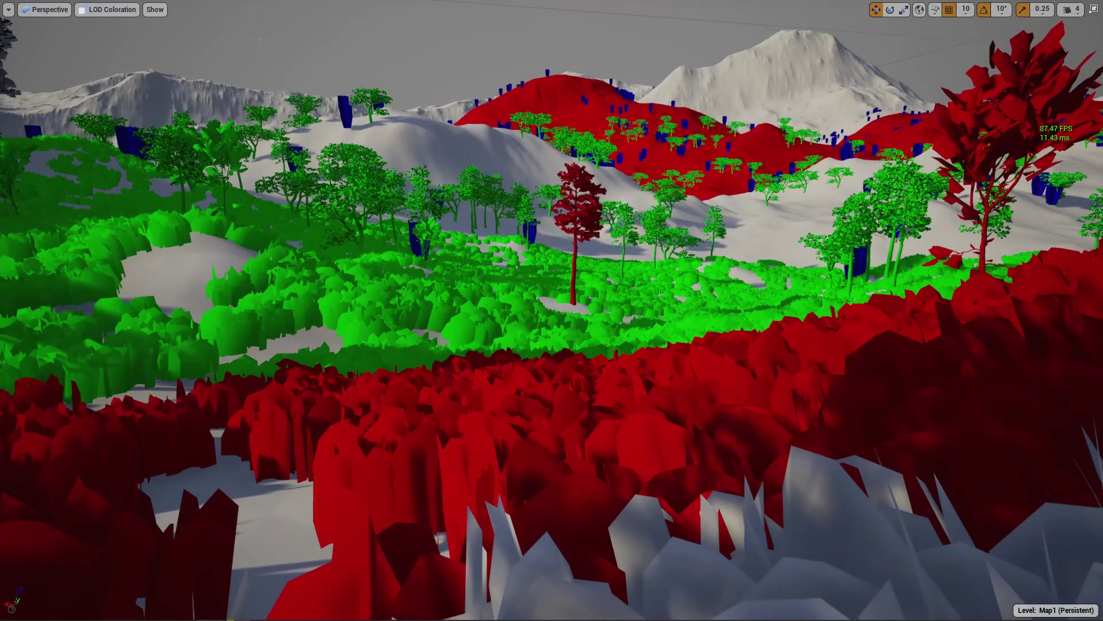
Switch the Map1 viewport to the Lit view mode and look over the grass-covered hills
click(119, 34)
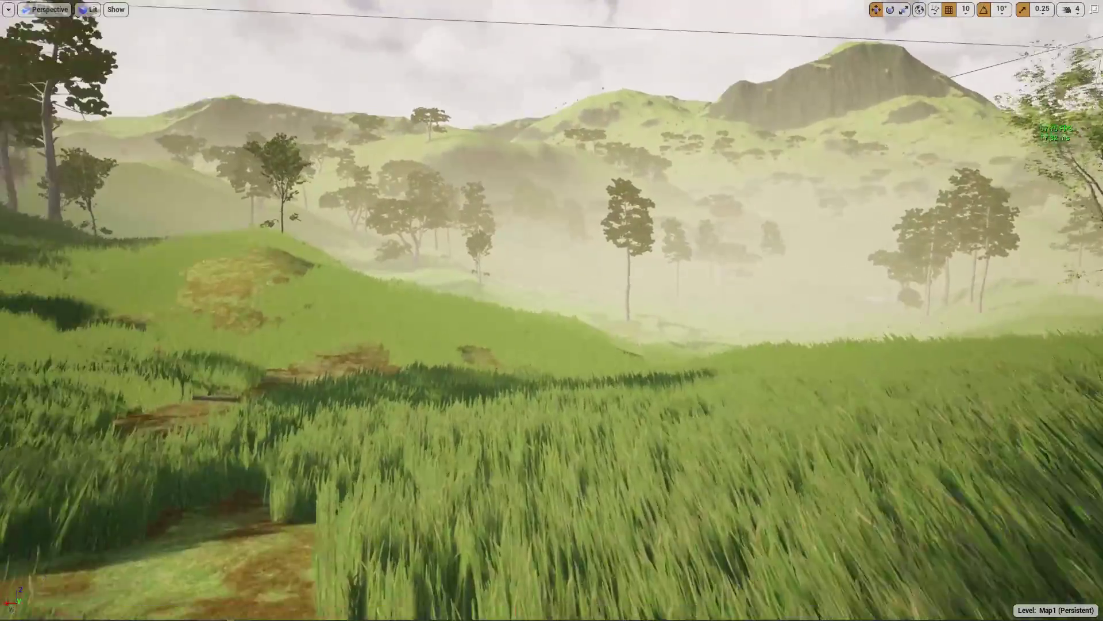
right_drag(375, 243, 305, 245)
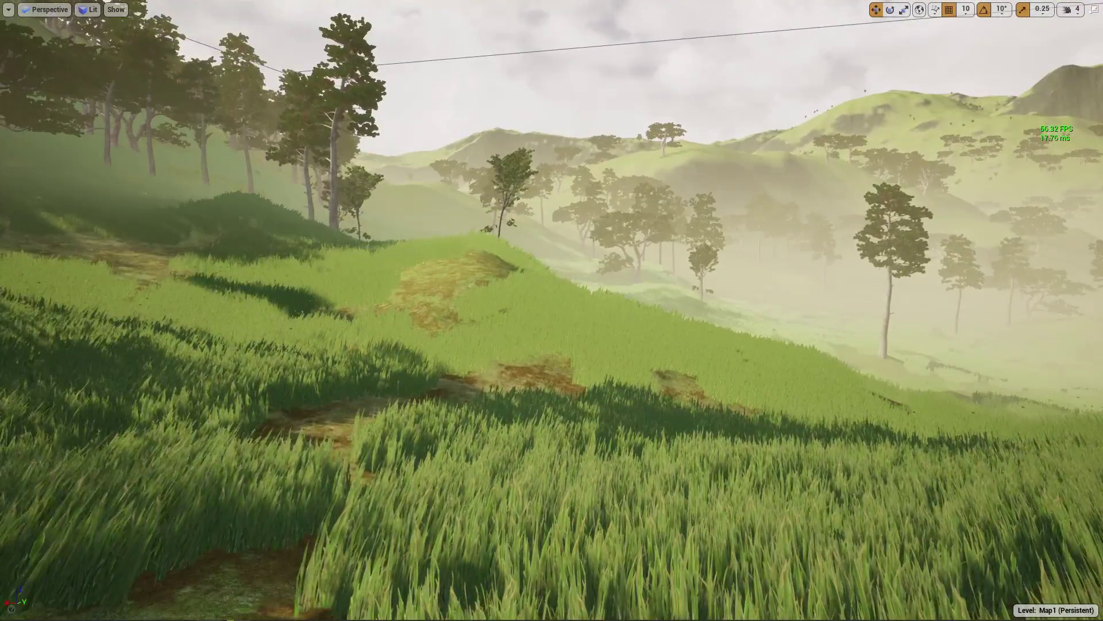
right_drag(372, 247, 372, 230)
key(F11)
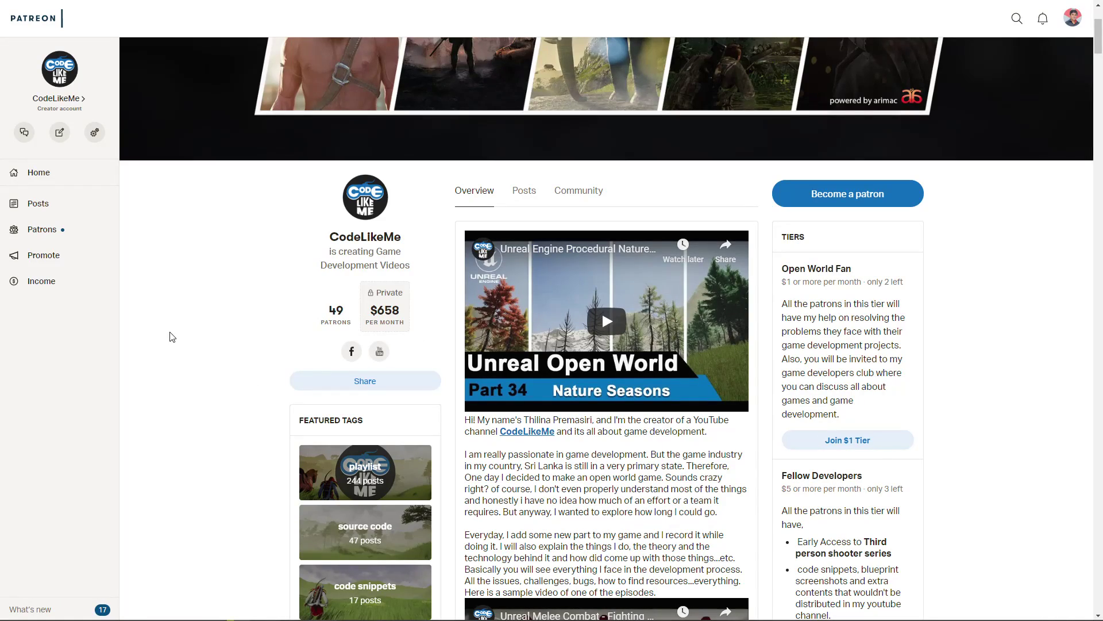
Browse the overview and membership tiers on the CodeLikeMe Patreon page in the browser
scroll(784, 275, down, 6)
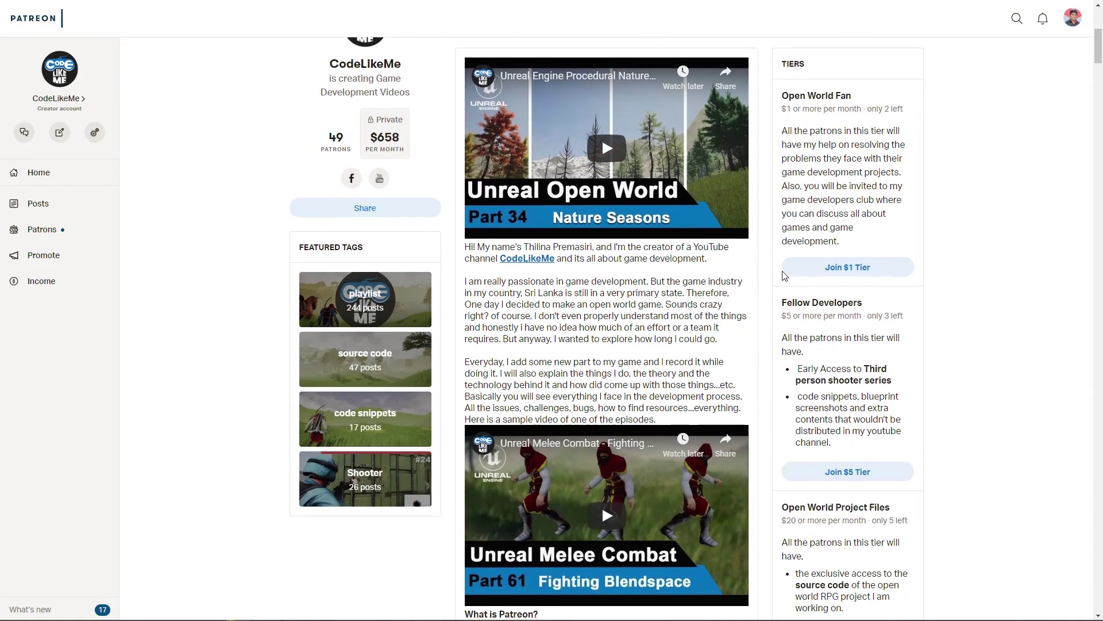
scroll(785, 273, down, 8)
scroll(772, 270, up, 8)
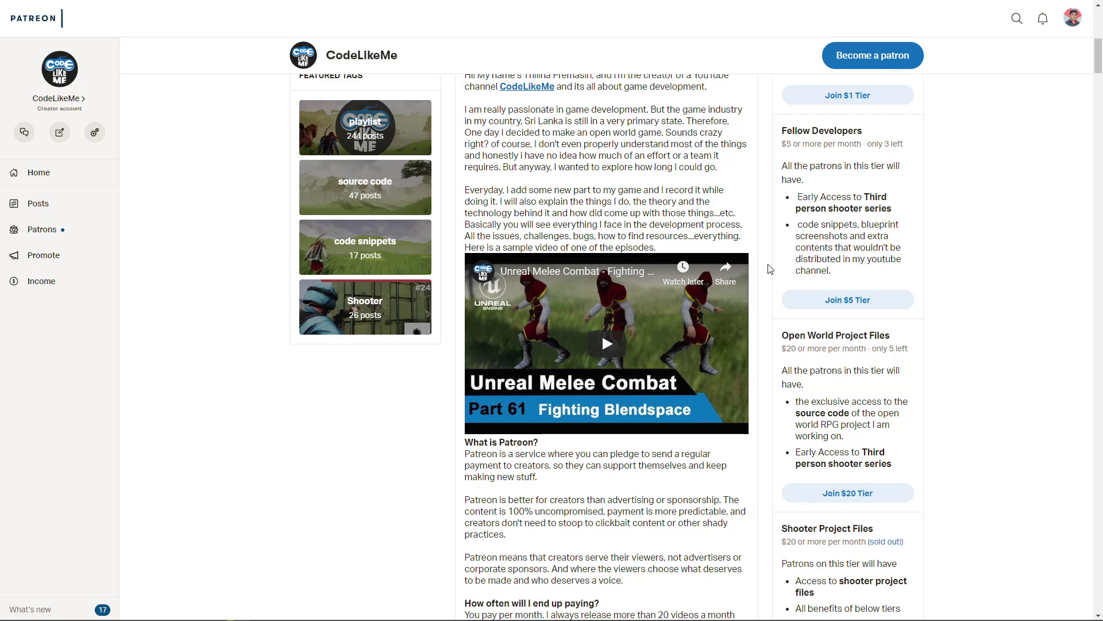
scroll(602, 333, up, 4)
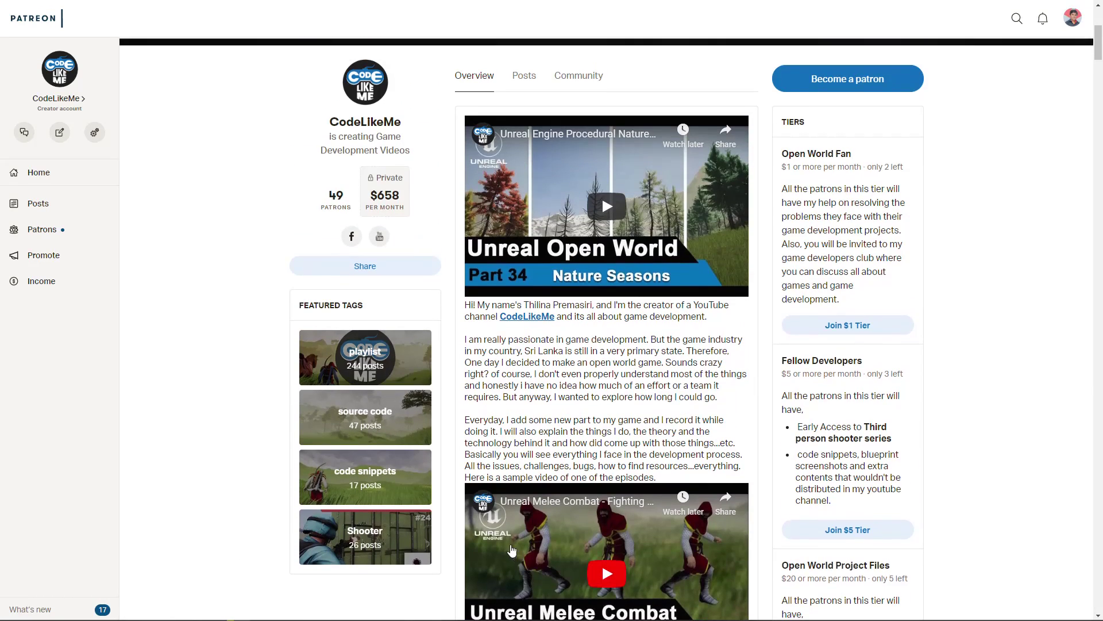
scroll(601, 195, down, 3)
scroll(411, 447, down, 4)
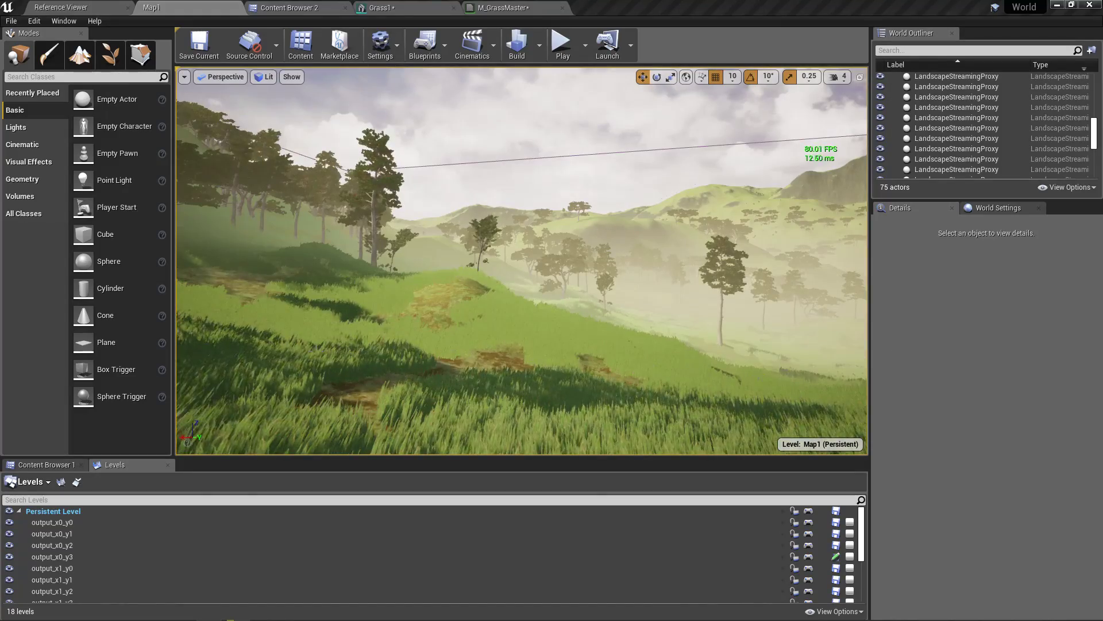
Return to the Unreal Editor's Map1 viewport, show it full screen, and move down close to the lit grass
right_drag(522, 260, 597, 269)
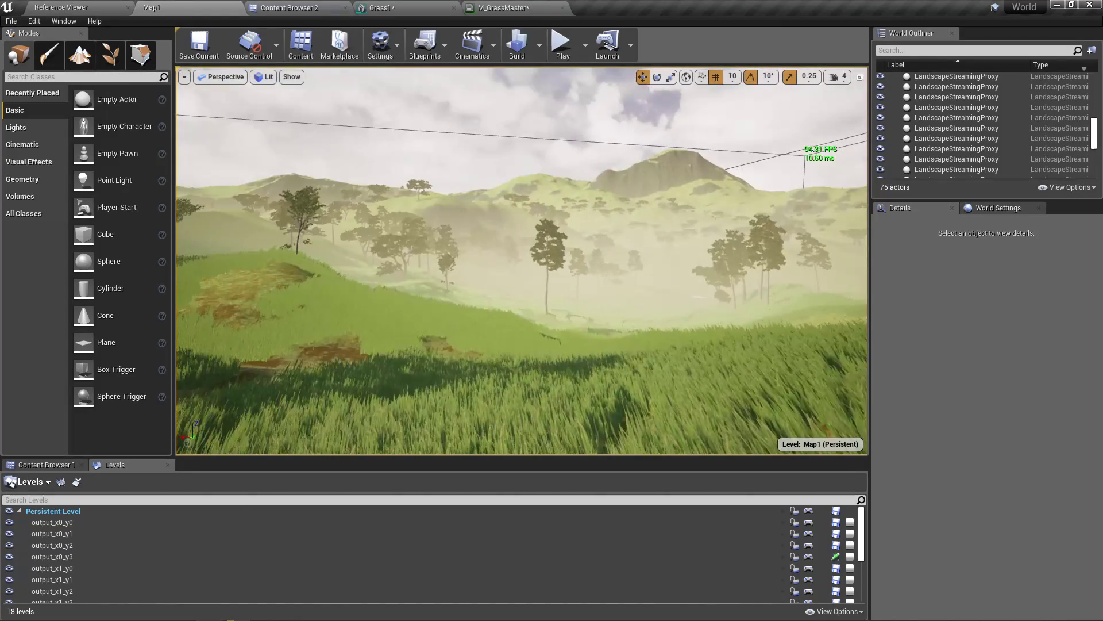
key(F11)
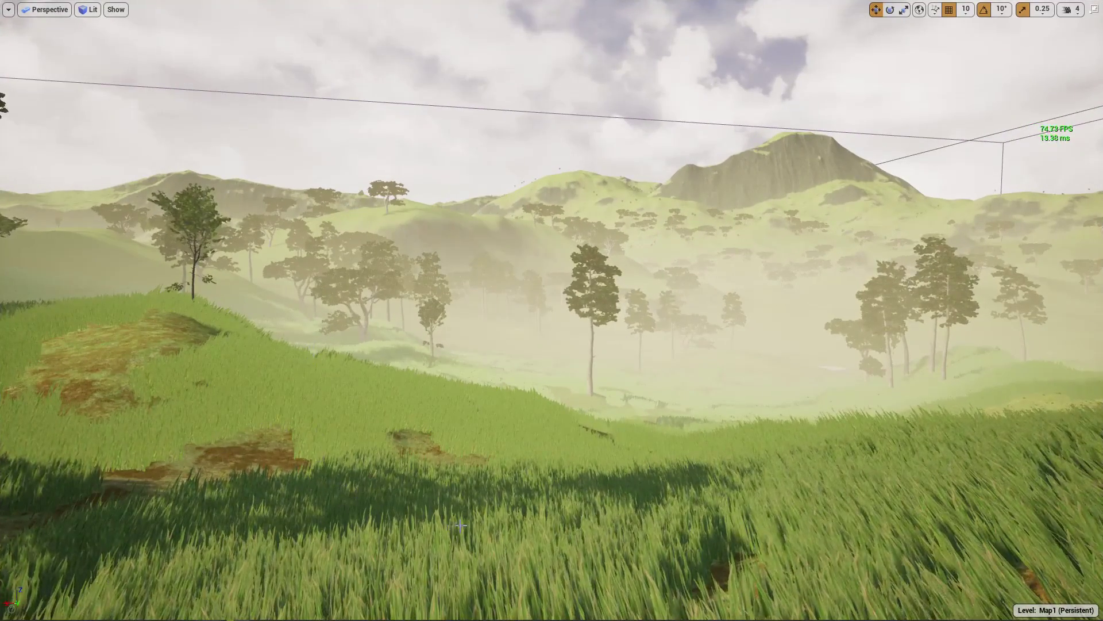
right_drag(313, 353, 295, 396)
key(w)
key(q)
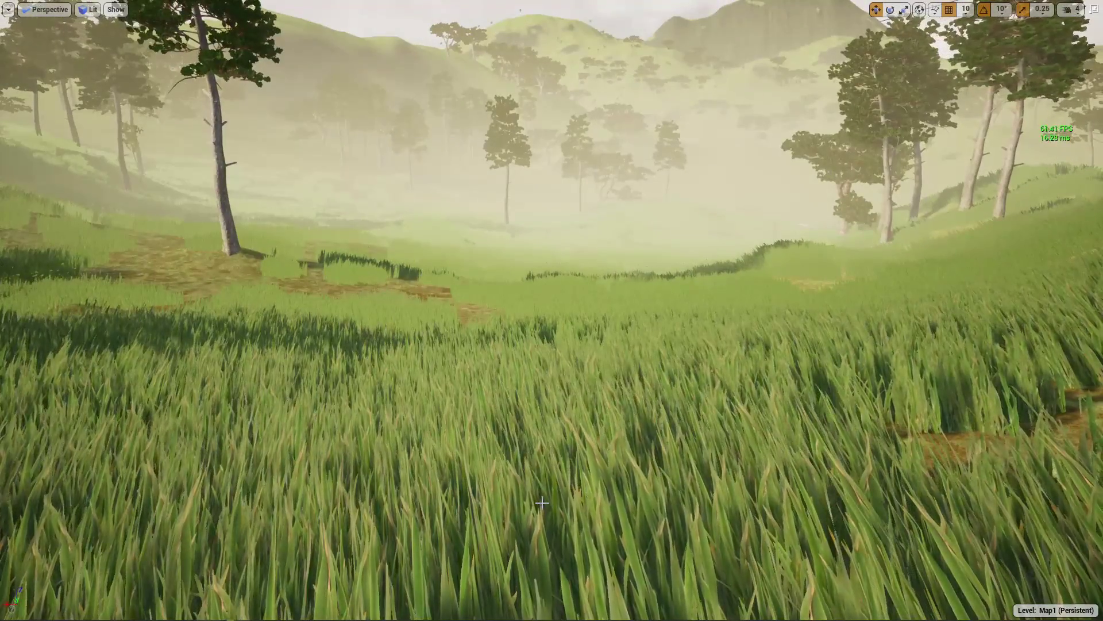
Leave the full-screen viewport, switch to the CodeLikeMe Patreon page in the browser, and look over its overview, membership tiers and recent posts
key(F11)
right_drag(479, 398, 467, 387)
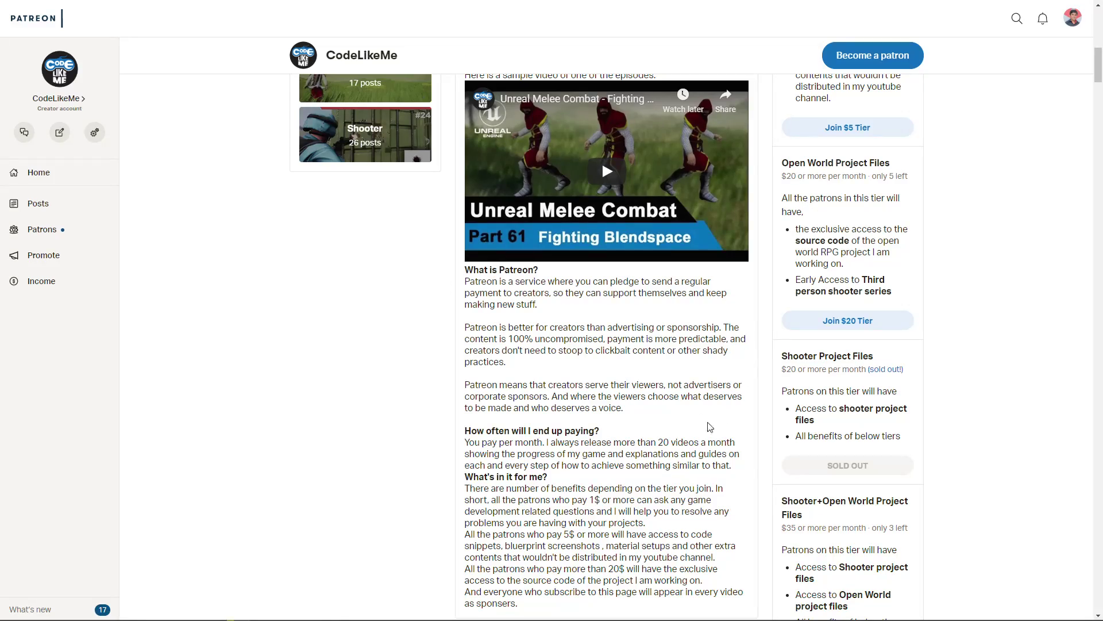
scroll(710, 427, up, 9)
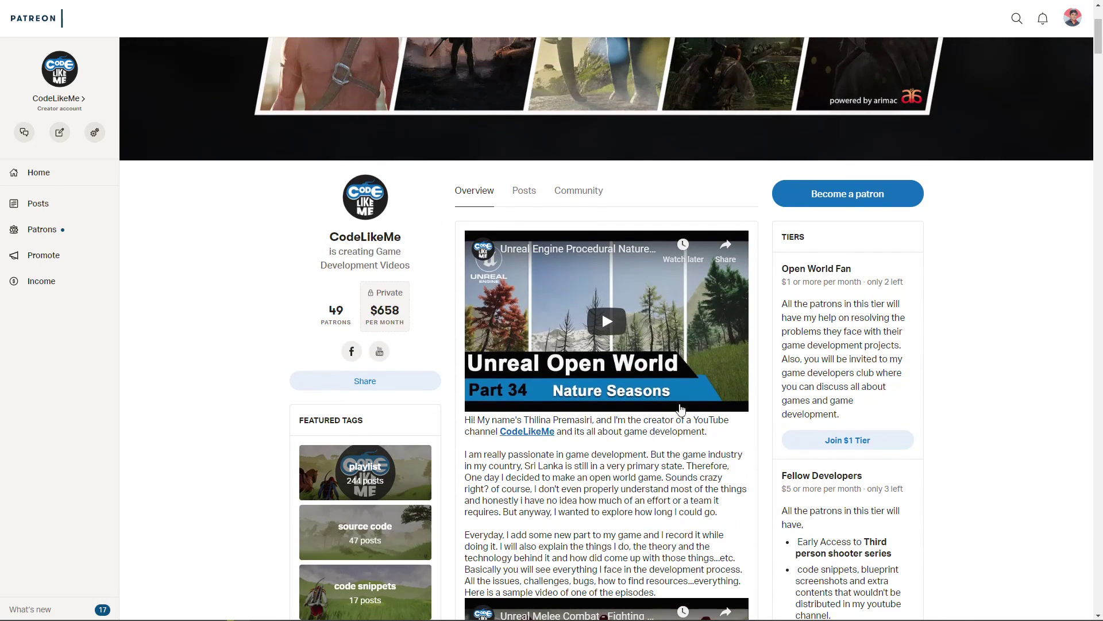
scroll(734, 364, down, 5)
scroll(851, 379, up, 5)
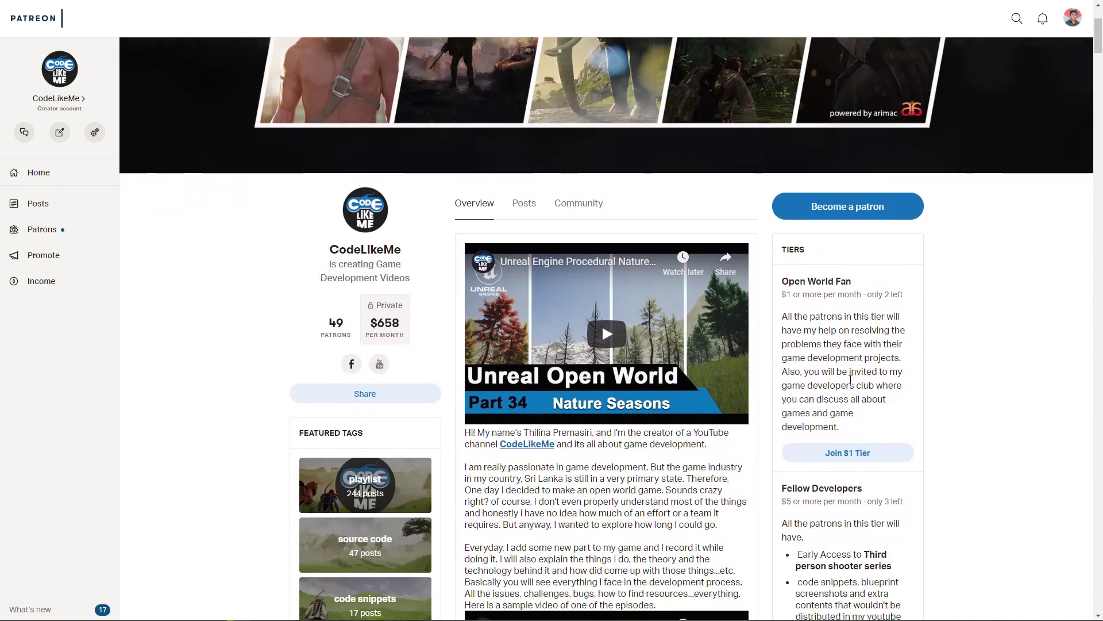
scroll(850, 379, down, 20)
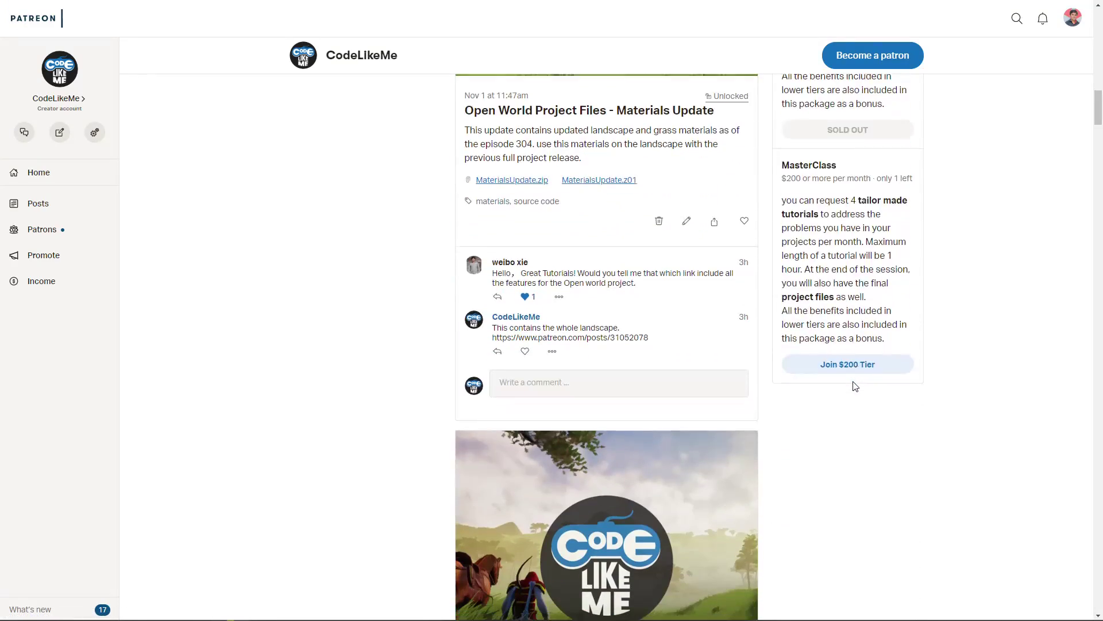
scroll(855, 388, down, 11)
scroll(859, 393, up, 5)
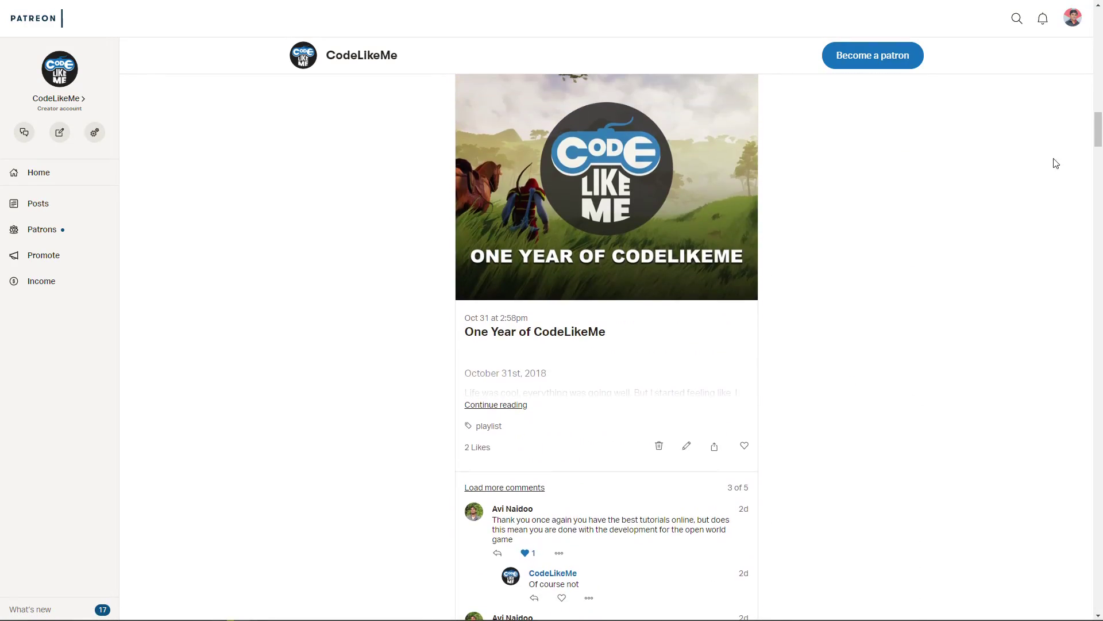
drag(1098, 127, 1013, 35)
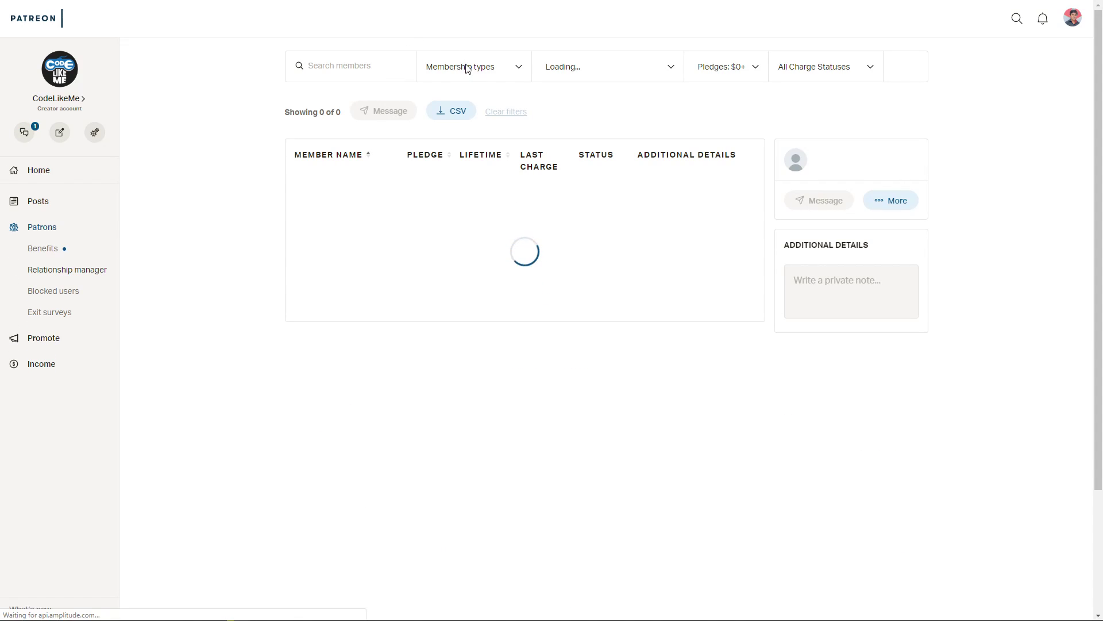
Filter the members in Patreon's relationship manager to active patrons with the Paid charge status
click(467, 69)
click(435, 98)
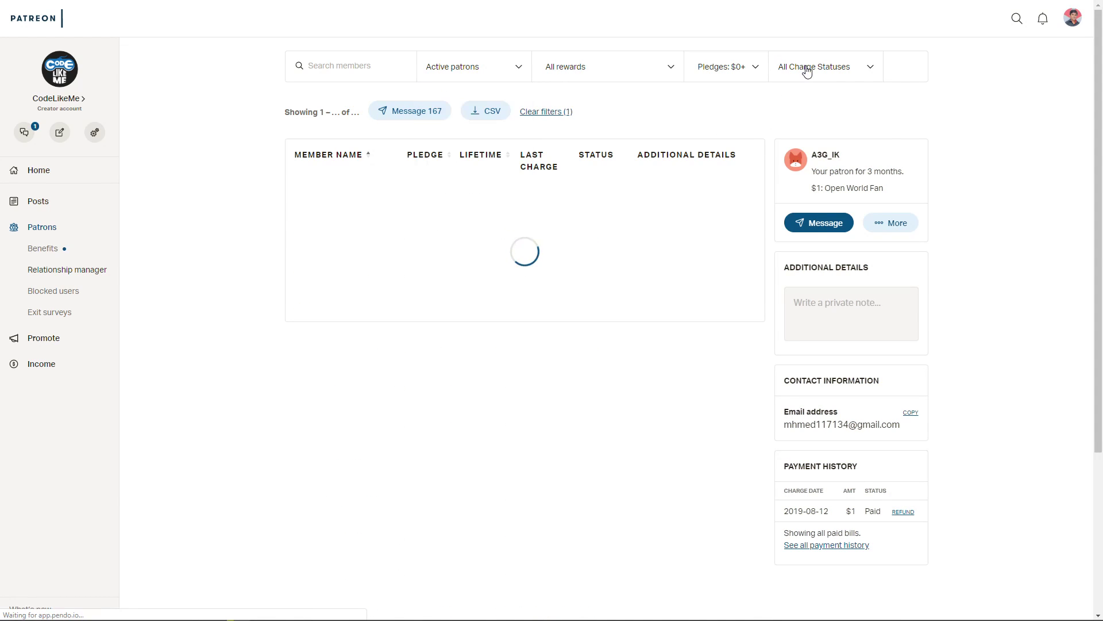
click(795, 131)
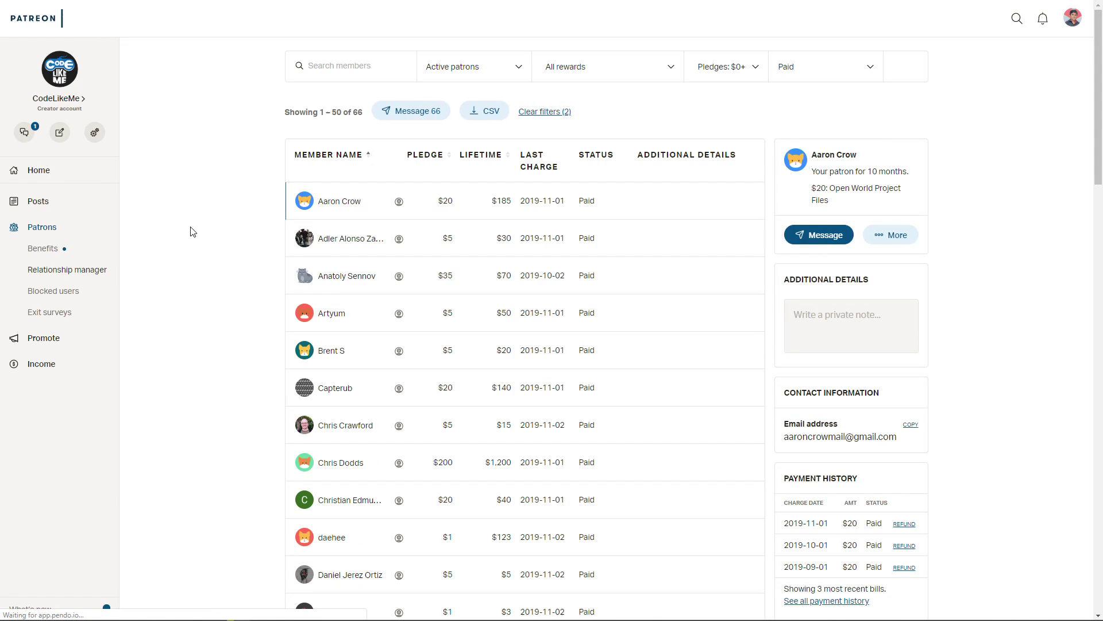
Read through the filtered patron names on the first page of the member list and continue onto page 2
ctrl+scroll(430, 406, up, 5)
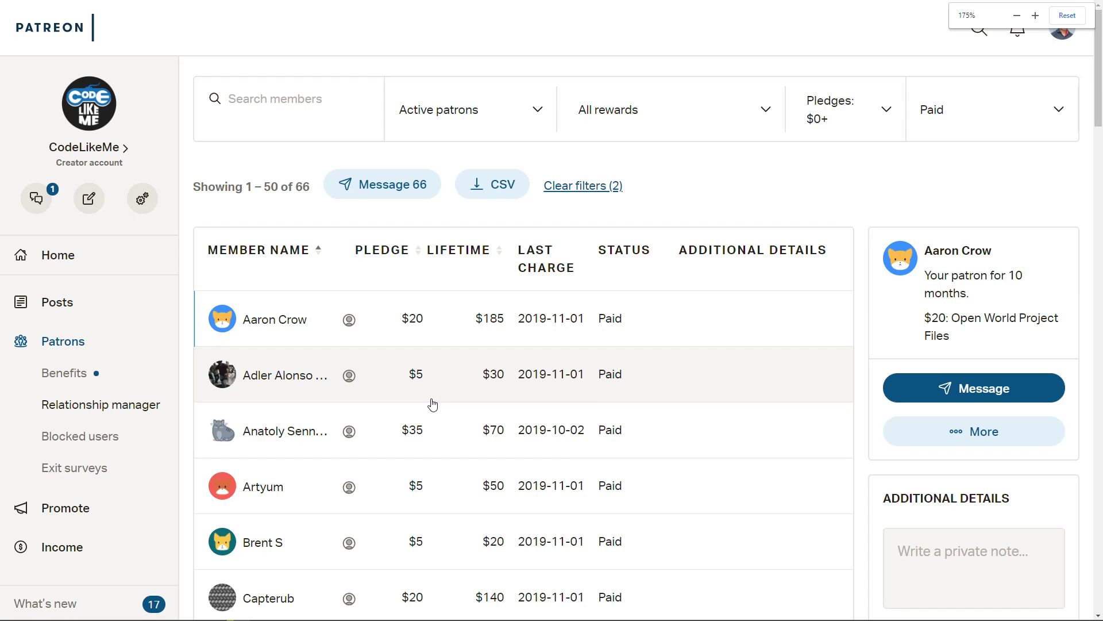
scroll(444, 384, down, 10)
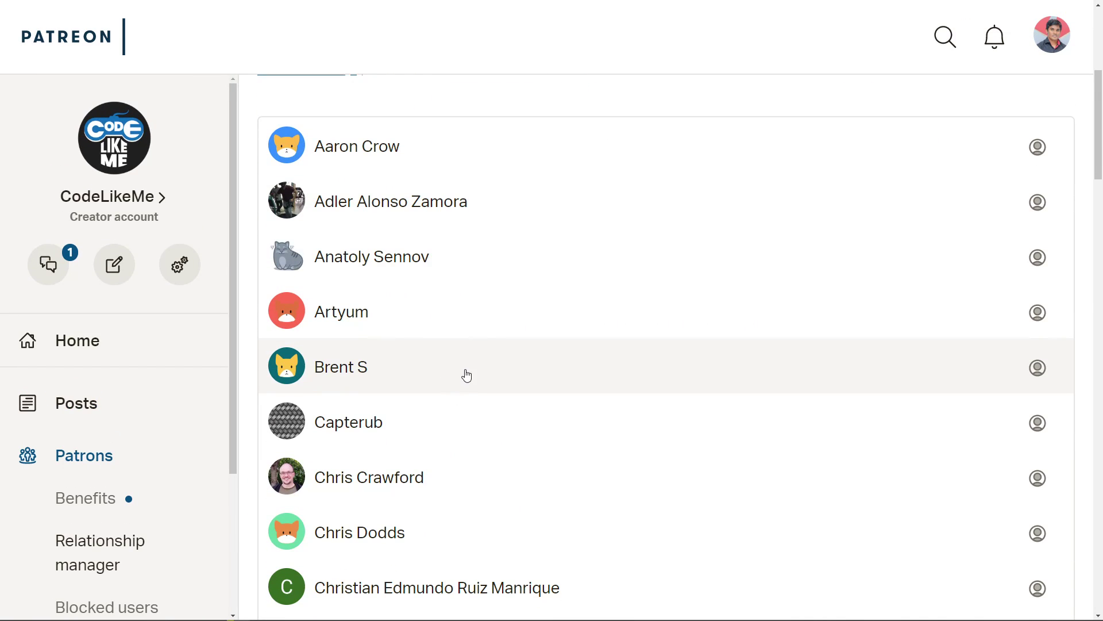
scroll(467, 371, down, 14)
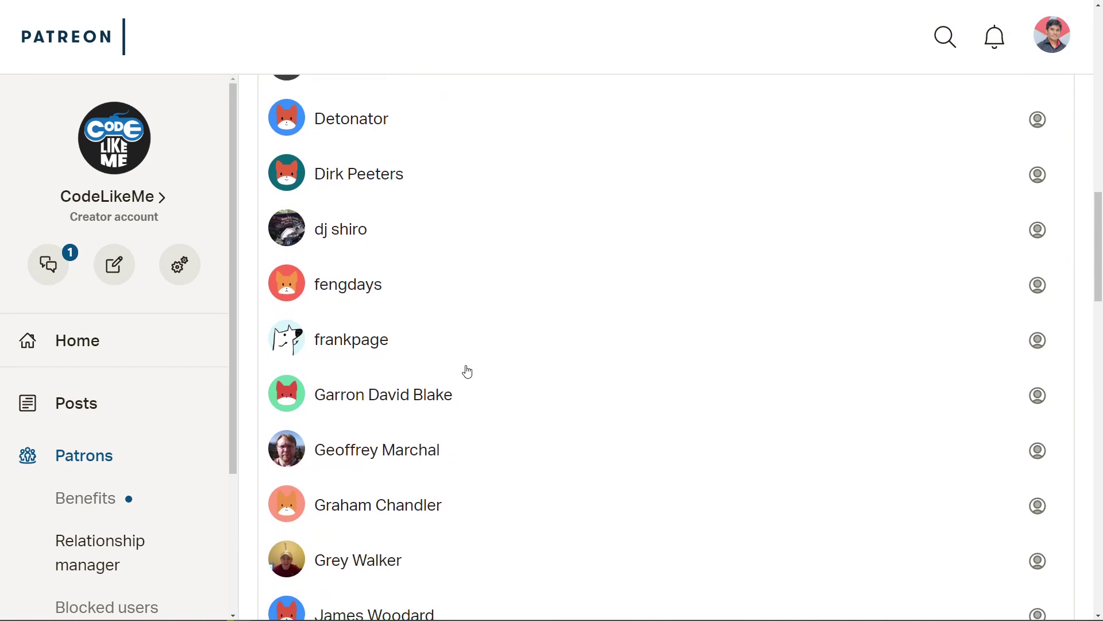
scroll(467, 372, down, 15)
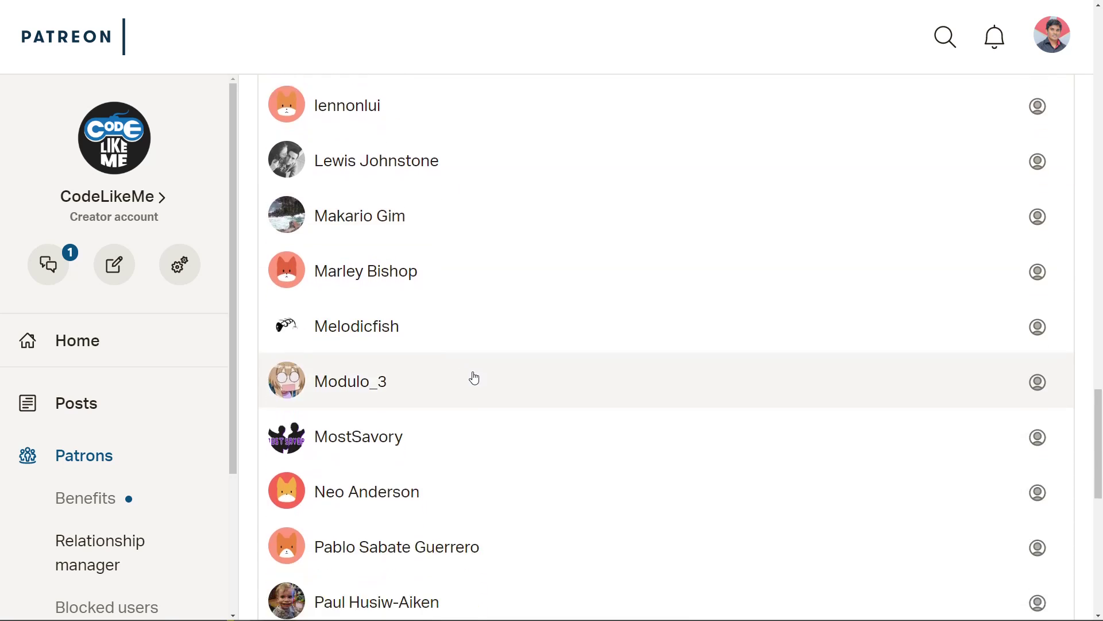
scroll(483, 380, down, 2)
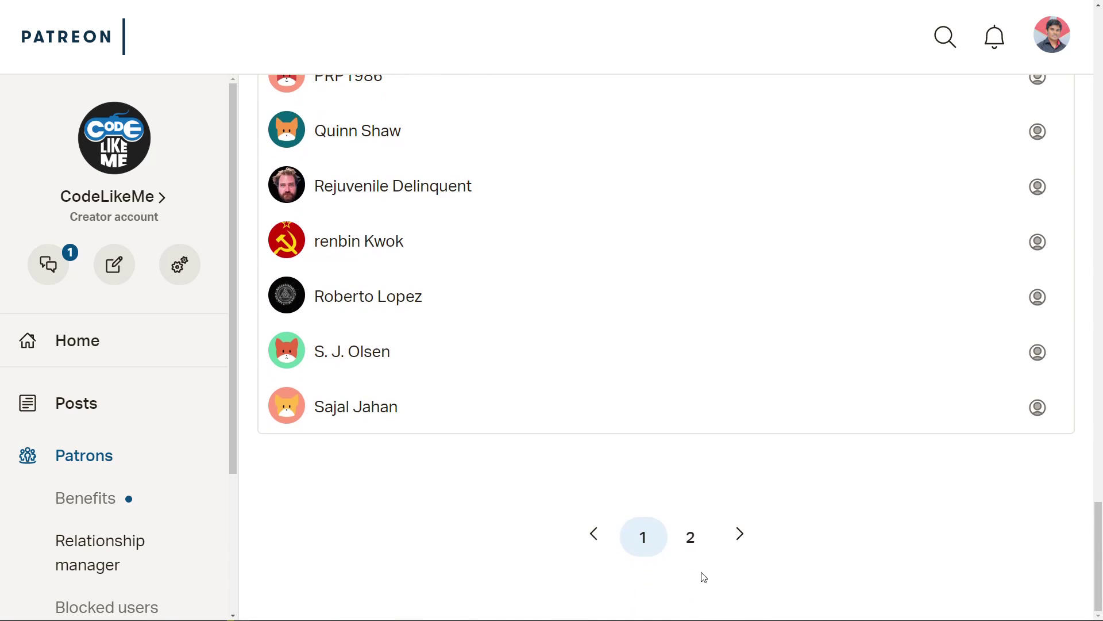
click(692, 539)
scroll(547, 257, down, 9)
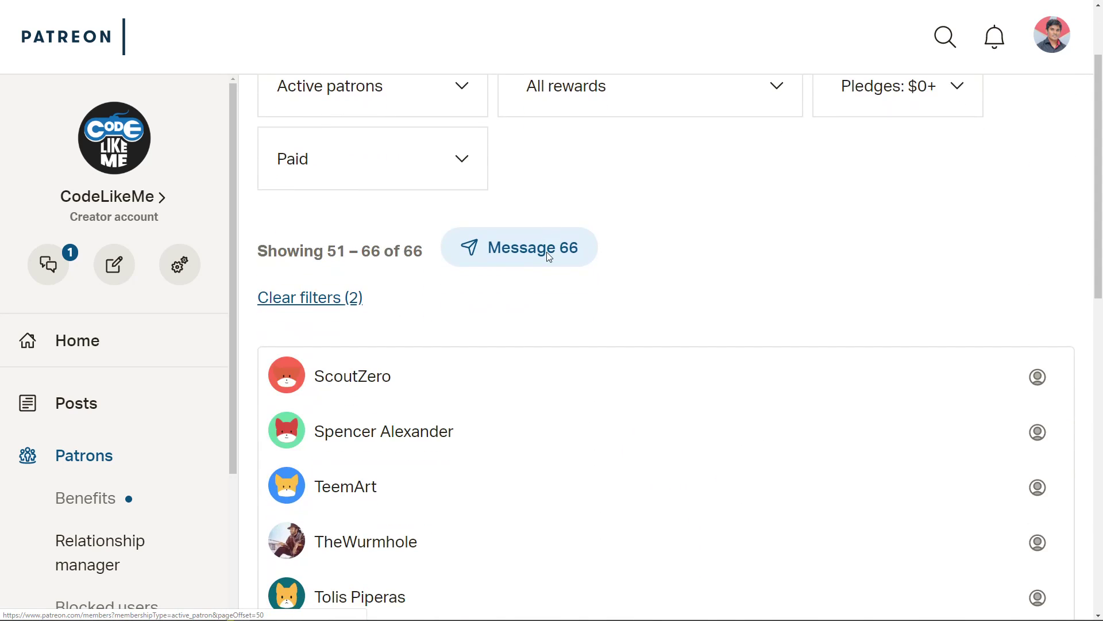